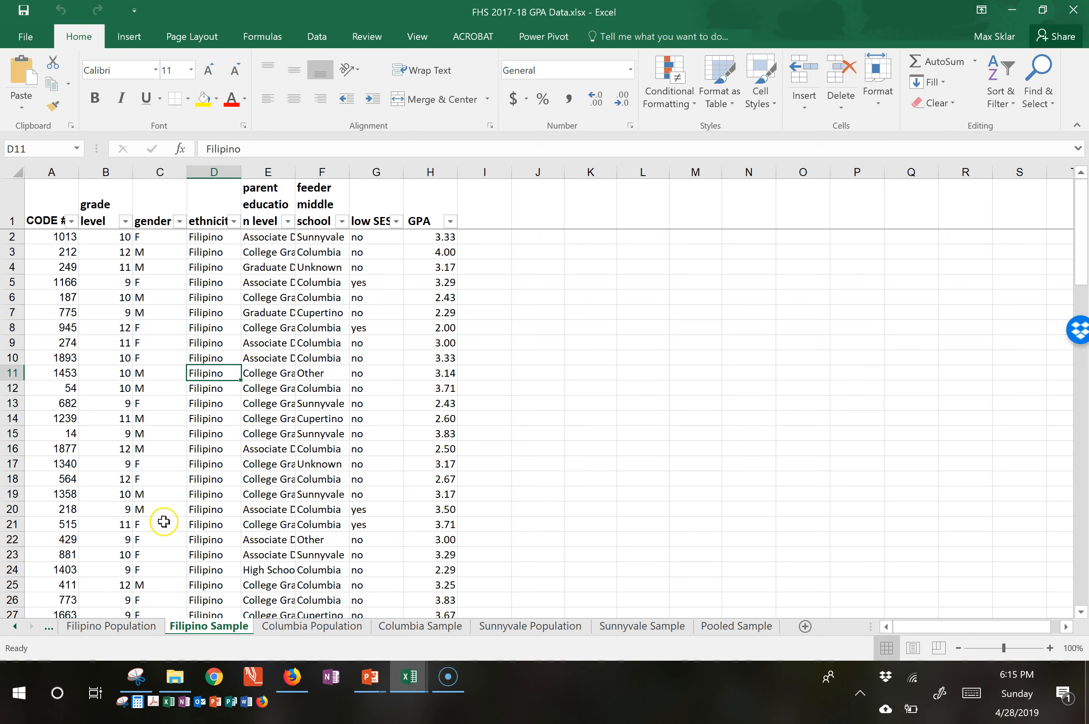
Look at the Columbia Population sheet and return to the Filipino Sample sheet.
{"action": "left_click", "coordinate": [16, 626]}
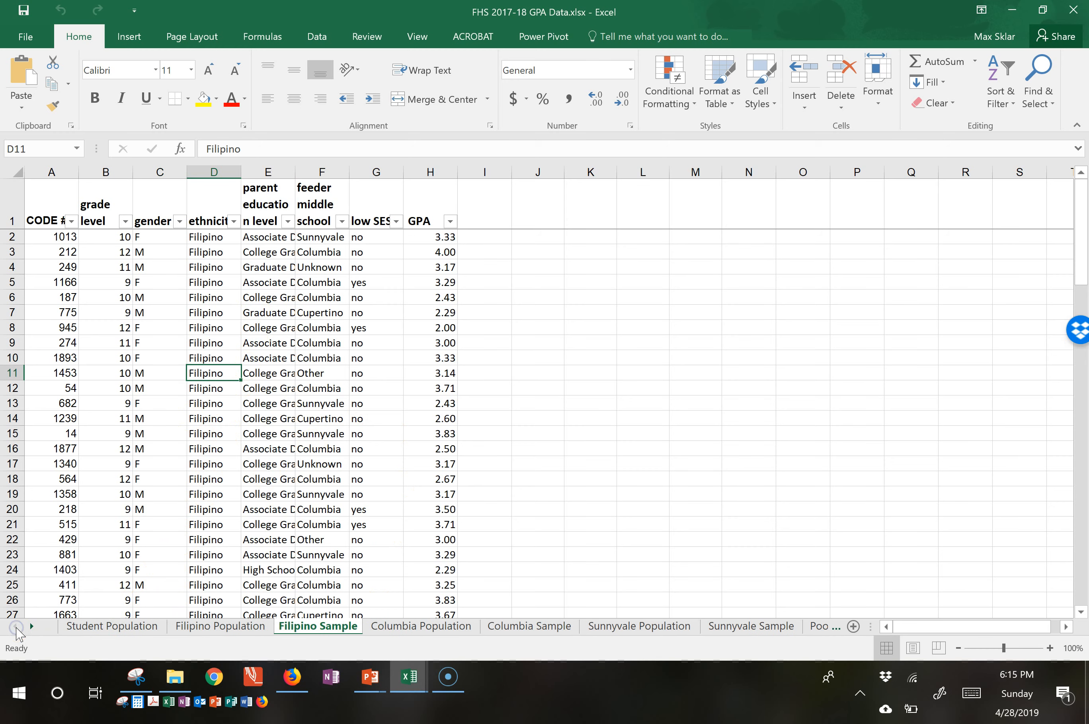
{"action": "left_click", "coordinate": [406, 626]}
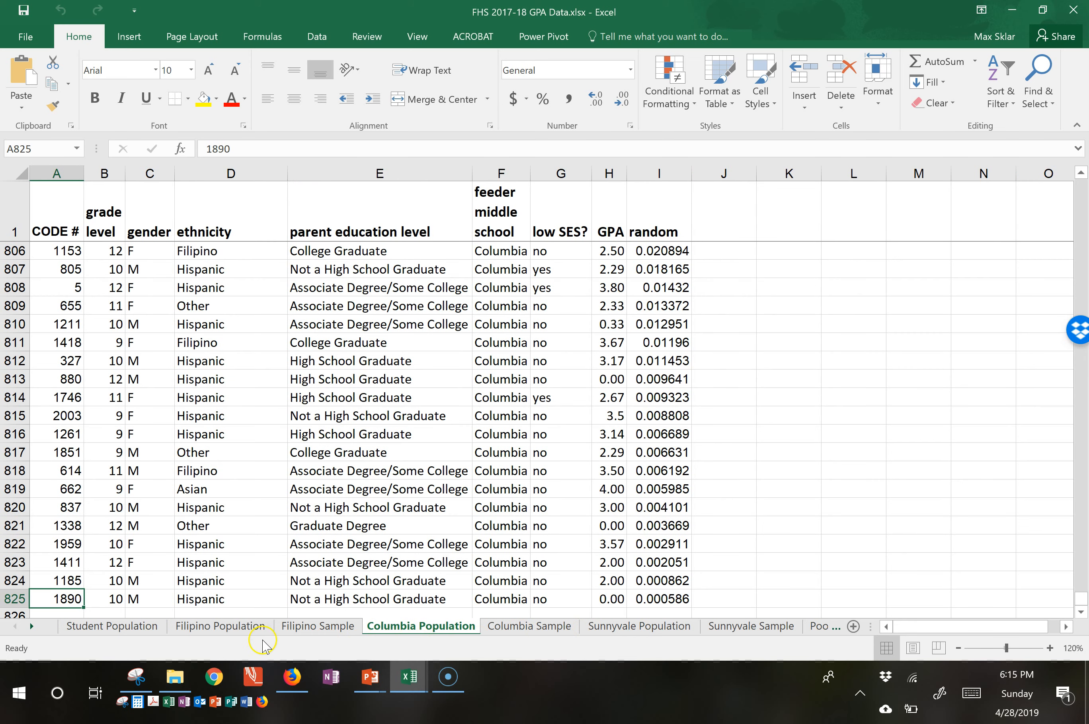
{"action": "left_click", "coordinate": [291, 627]}
{"action": "left_click", "coordinate": [210, 433]}
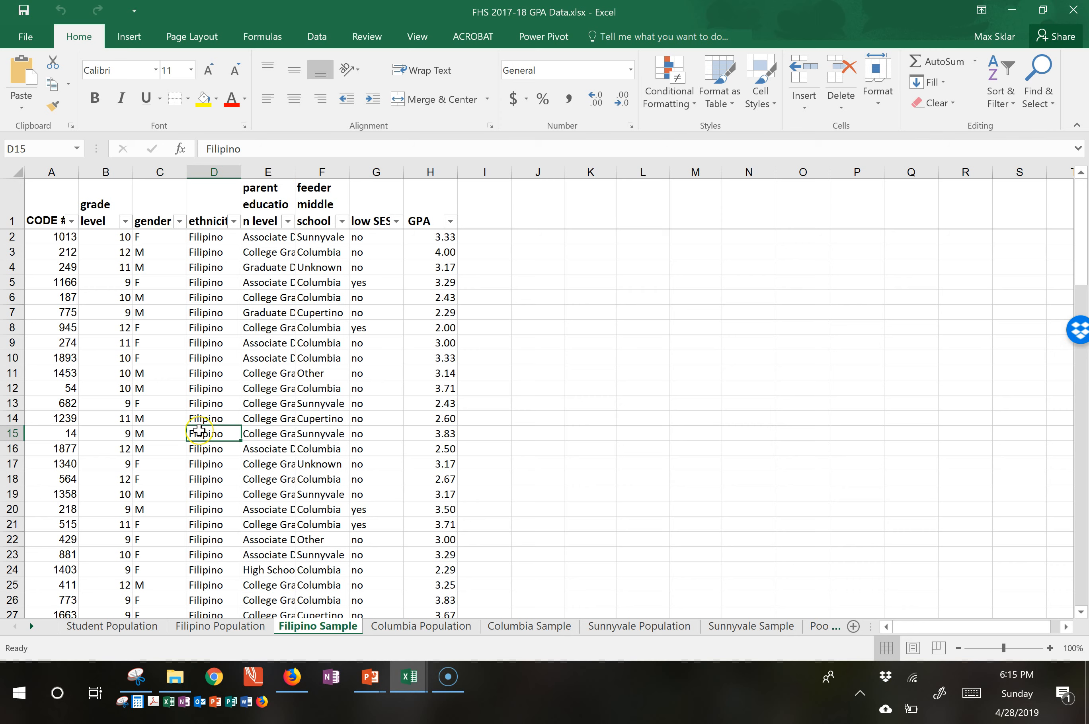
Start a PivotTable from the whole Filipino Sample data range, A1:H101 including the headers.
{"action": "left_click", "coordinate": [52, 207]}
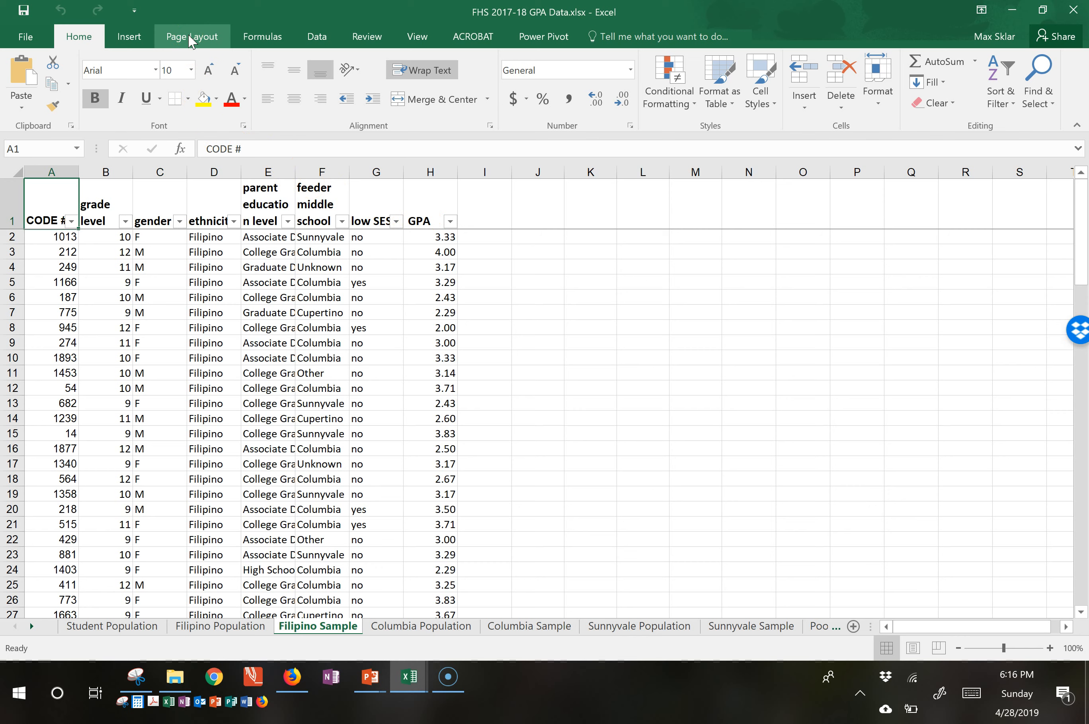
{"action": "left_click", "coordinate": [140, 40]}
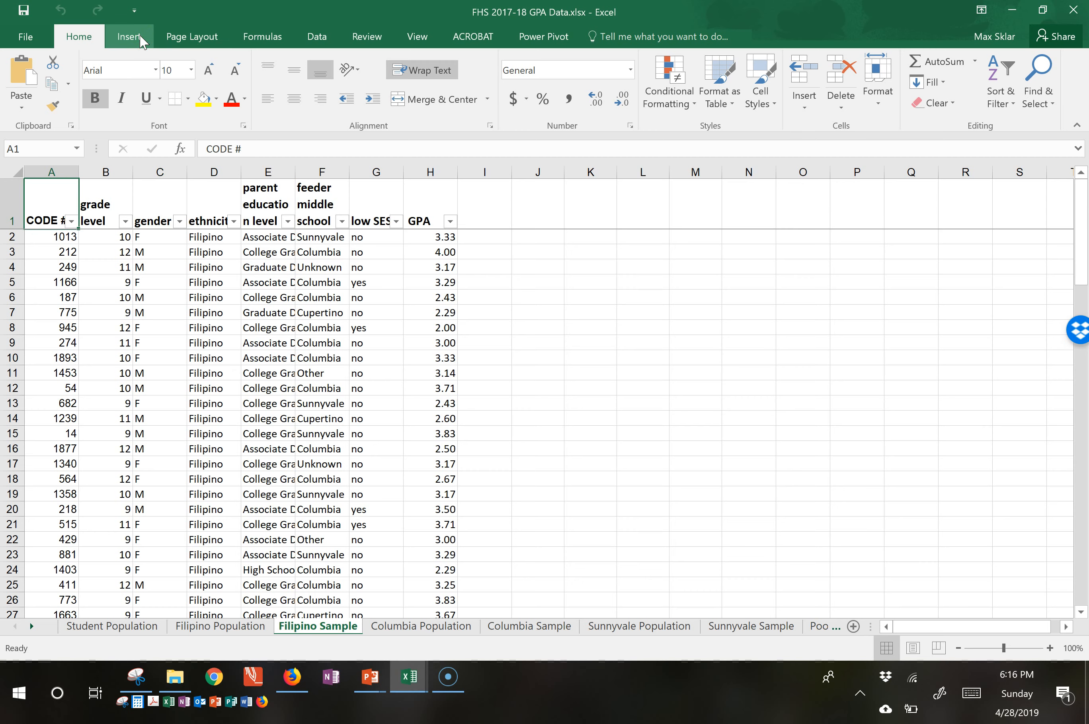
{"action": "left_click", "coordinate": [143, 41]}
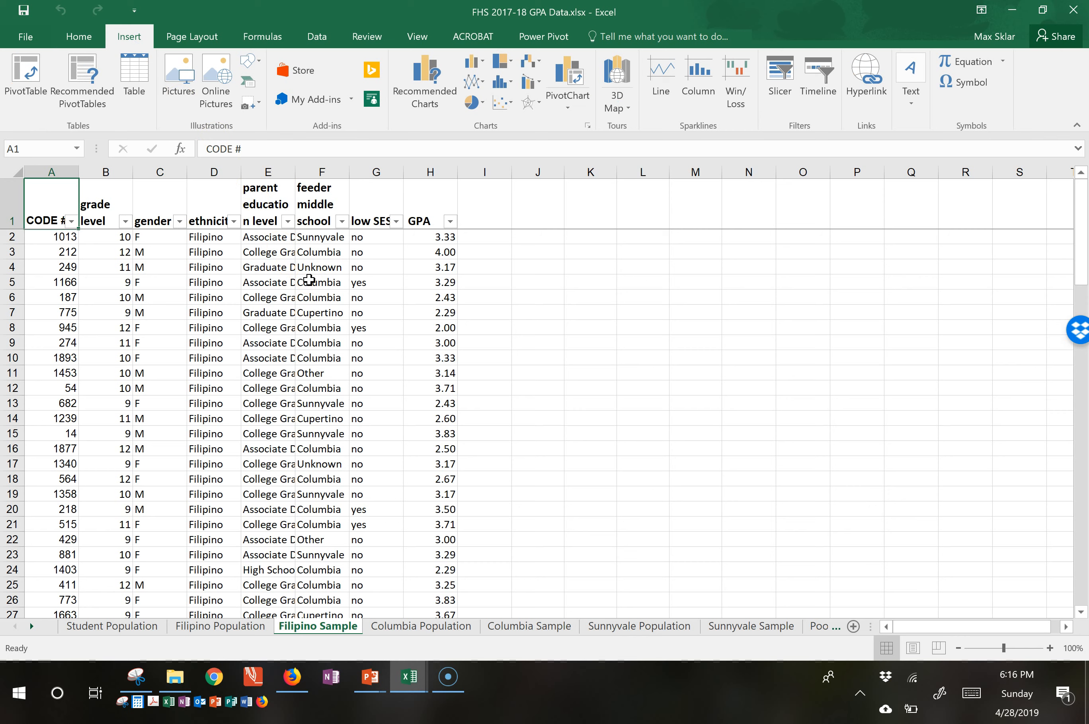
{"action": "left_click", "coordinate": [132, 37]}
{"action": "left_click", "coordinate": [50, 212]}
{"action": "key", "text": "ctrl+shift+Right"}
{"action": "key", "text": "ctrl+shift+Down"}
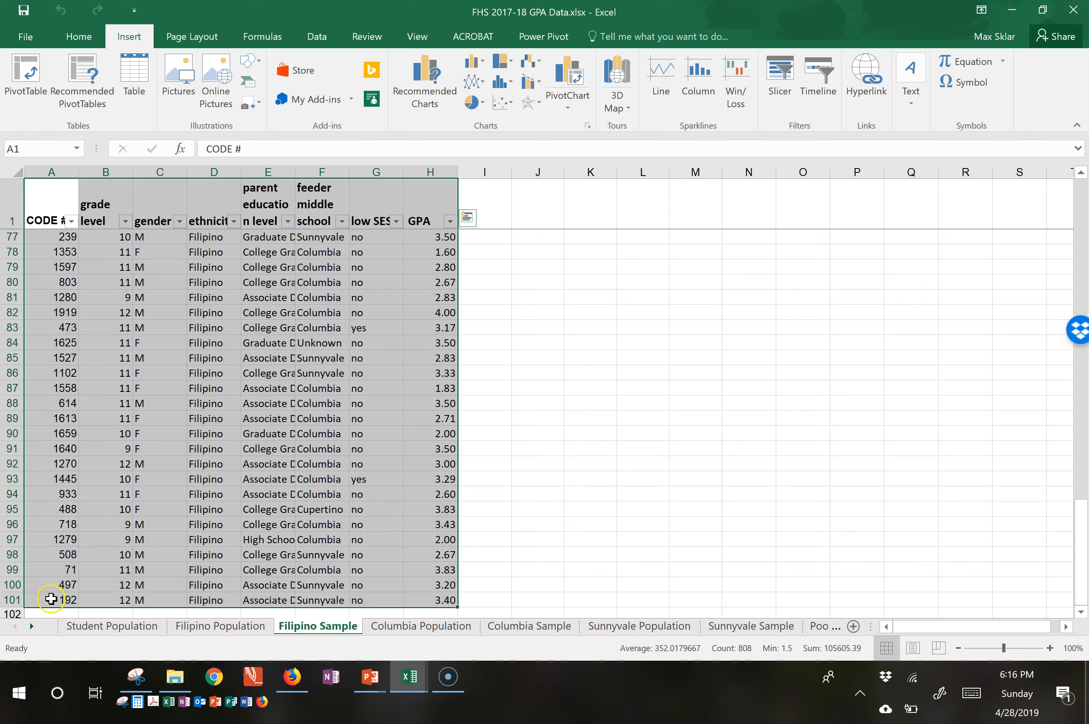
{"action": "left_click", "coordinate": [34, 96]}
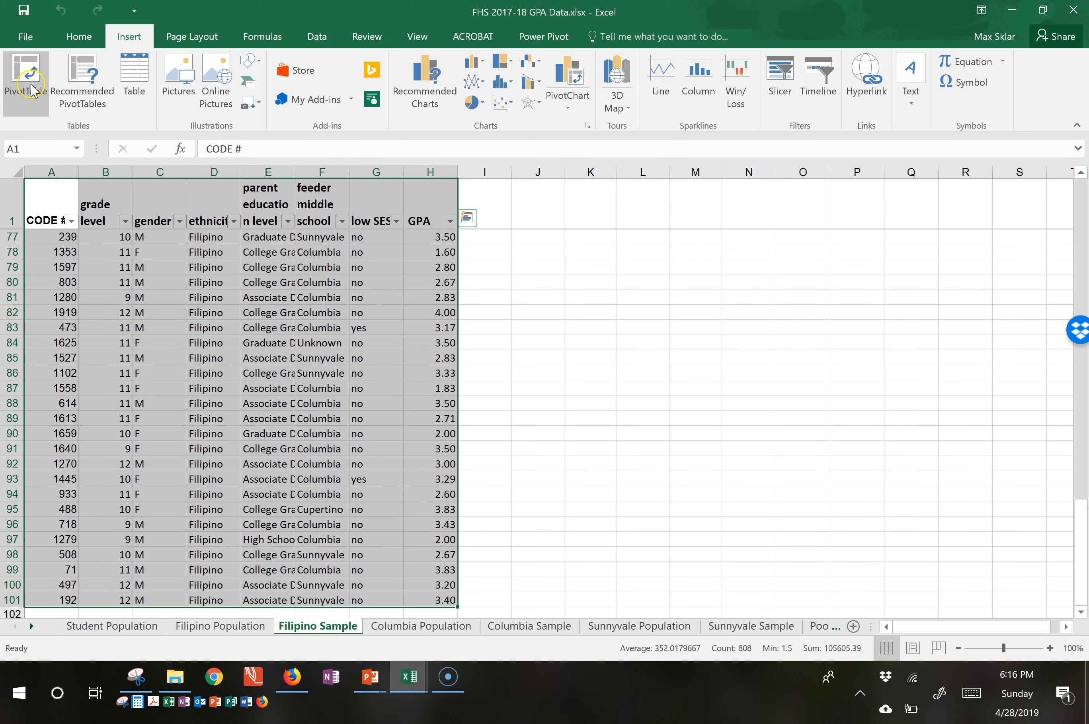
{"action": "left_click", "coordinate": [31, 76]}
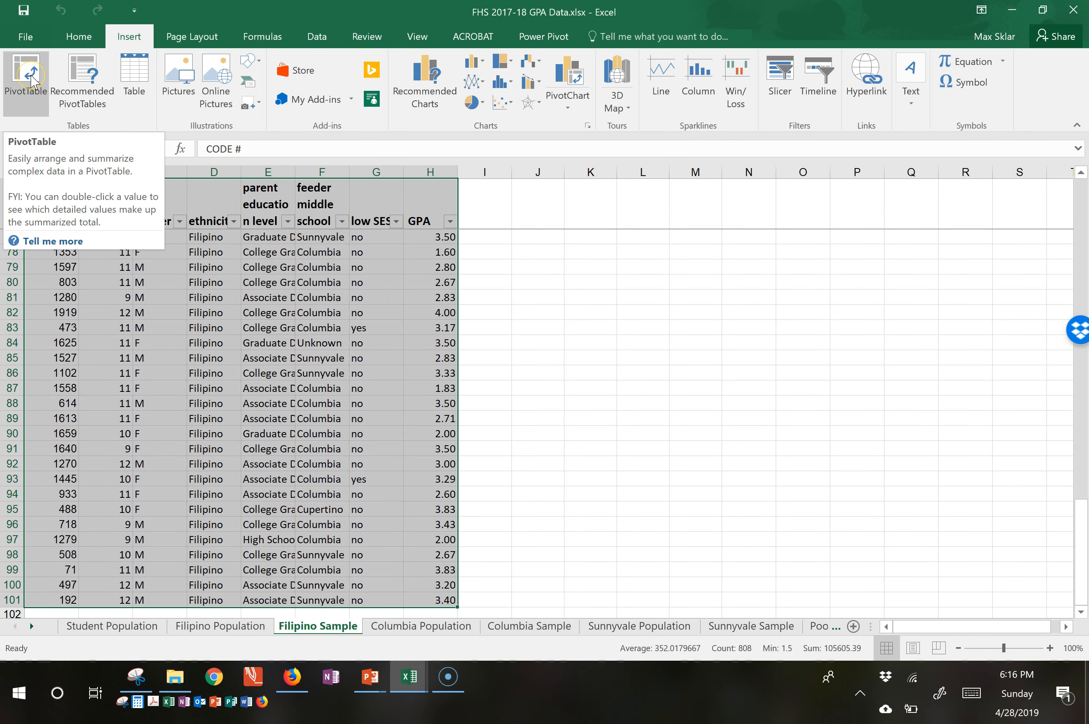
{"action": "left_click", "coordinate": [31, 76]}
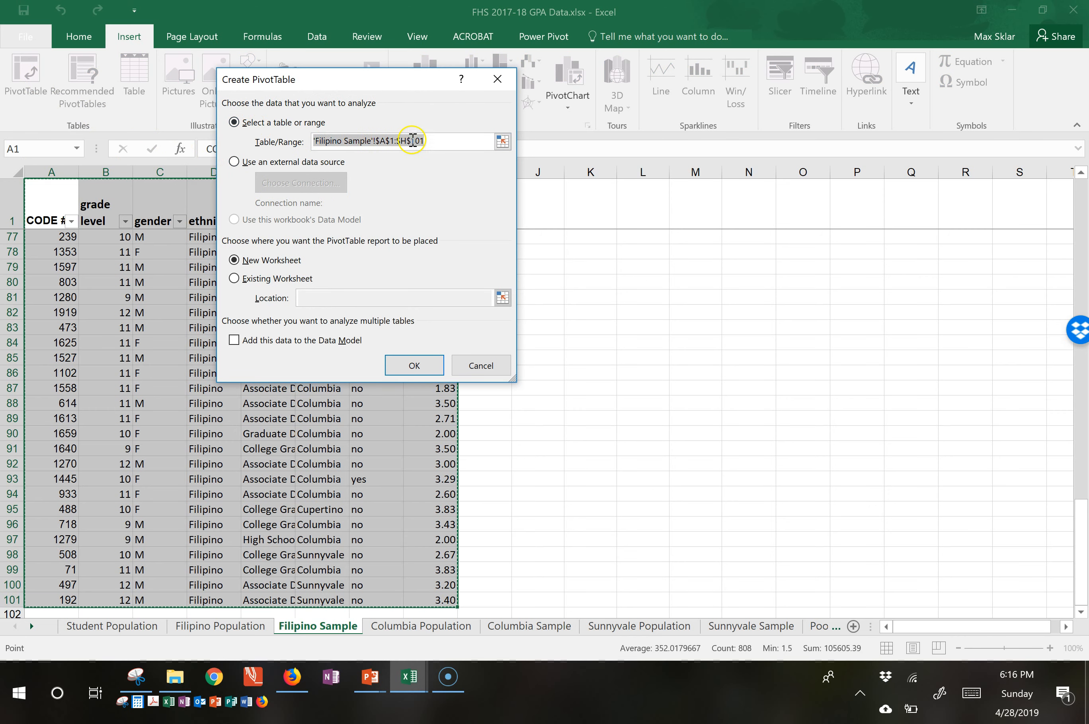
Place the PivotTable in the existing worksheet at cell K3.
{"action": "left_click", "coordinate": [266, 280]}
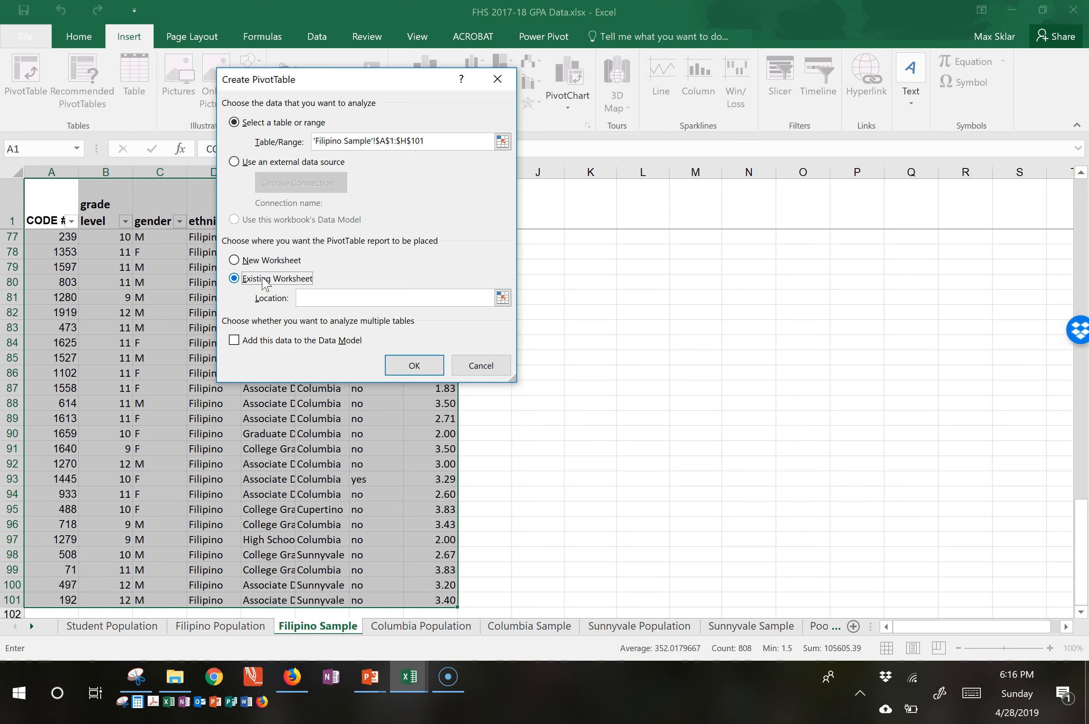
{"action": "left_click", "coordinate": [365, 293]}
{"action": "left_click", "coordinate": [362, 297]}
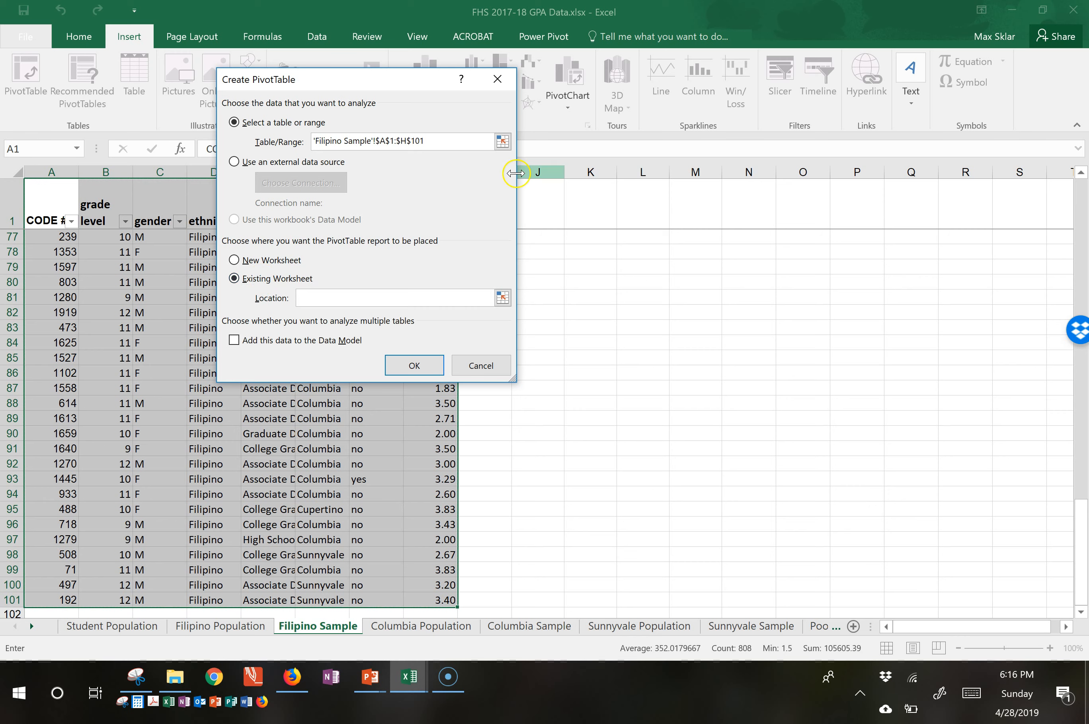
{"action": "left_click", "coordinate": [392, 297]}
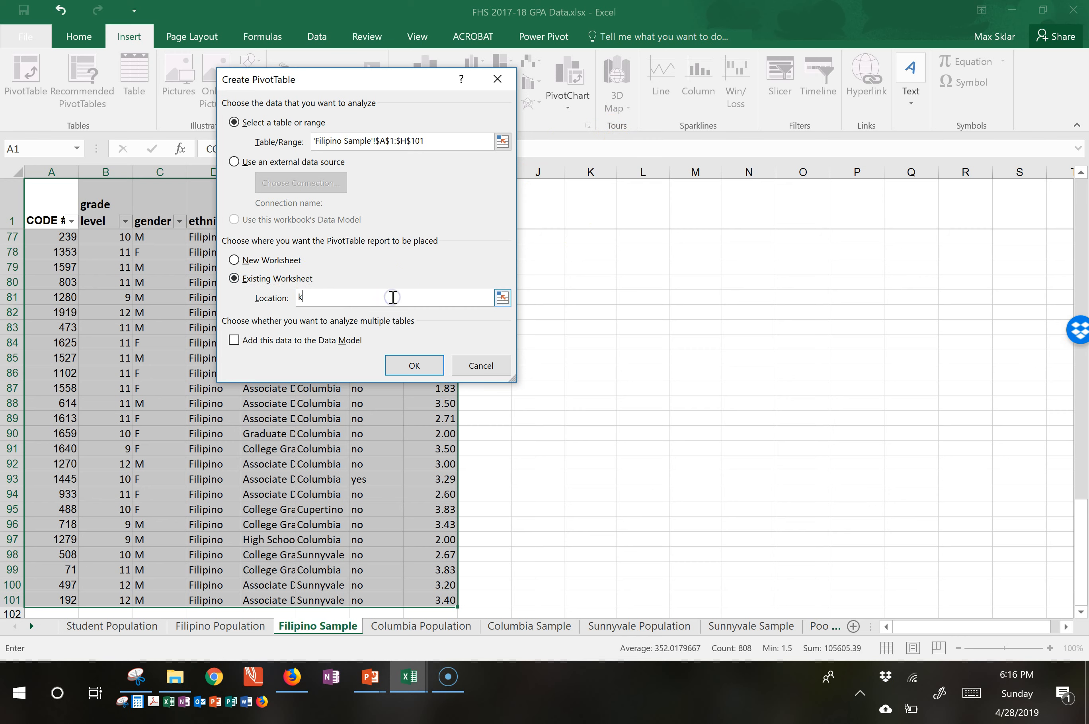
{"action": "type", "text": "k3"}
{"action": "left_click", "coordinate": [413, 367]}
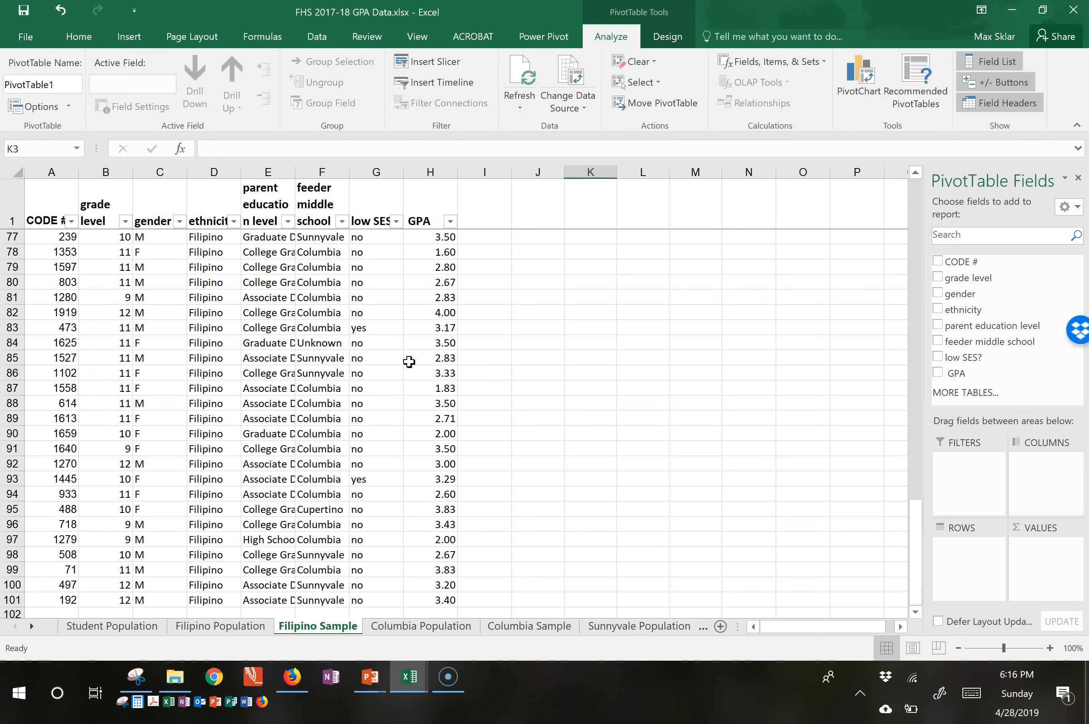
Add GPA to the PivotTable values and summarize it by Count.
{"action": "scroll", "coordinate": [593, 370], "scroll_direction": "up", "scroll_amount": 20}
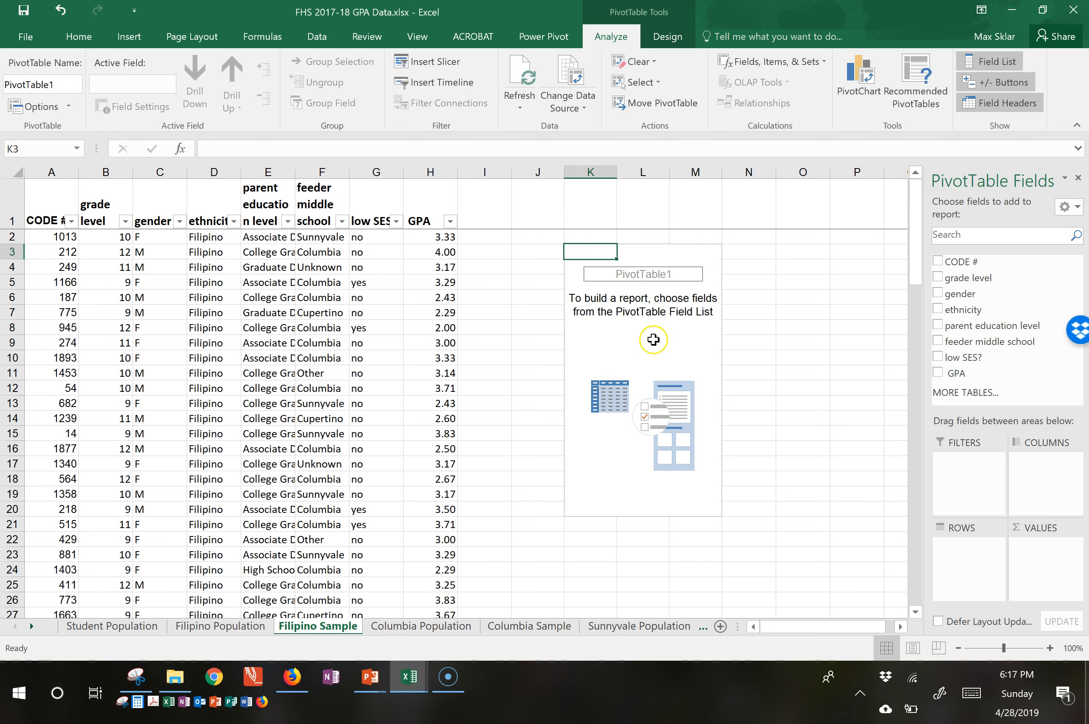
{"action": "left_click", "coordinate": [642, 350]}
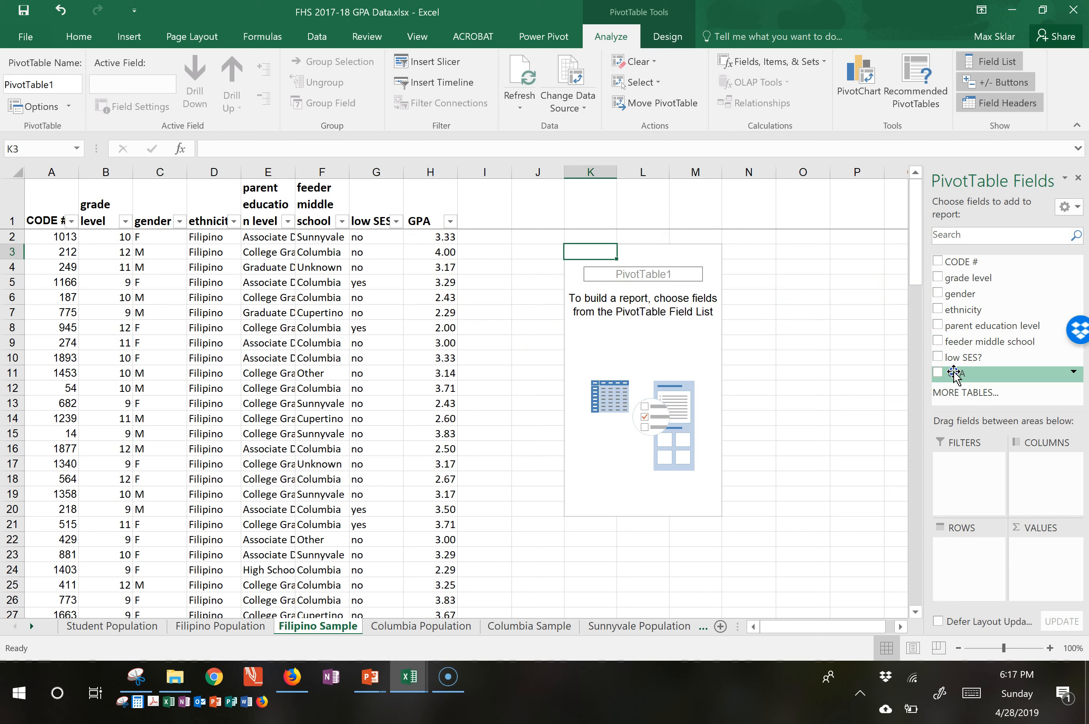
{"action": "left_click_drag", "start_coordinate": [956, 375], "coordinate": [1041, 548]}
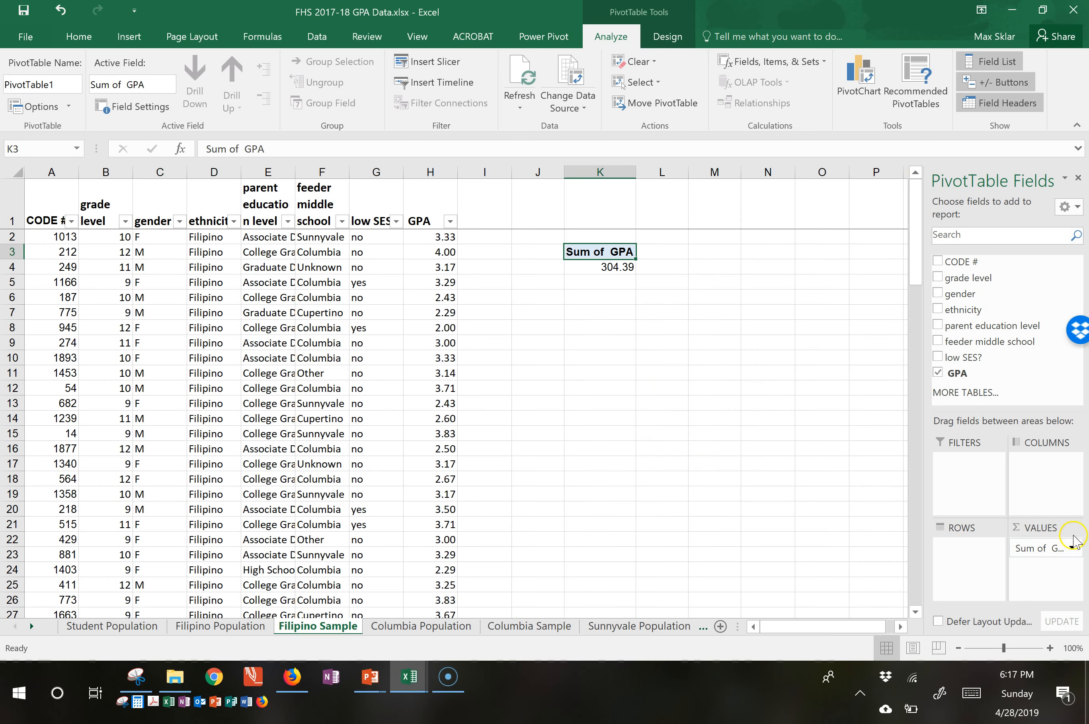
{"action": "left_click", "coordinate": [1073, 548]}
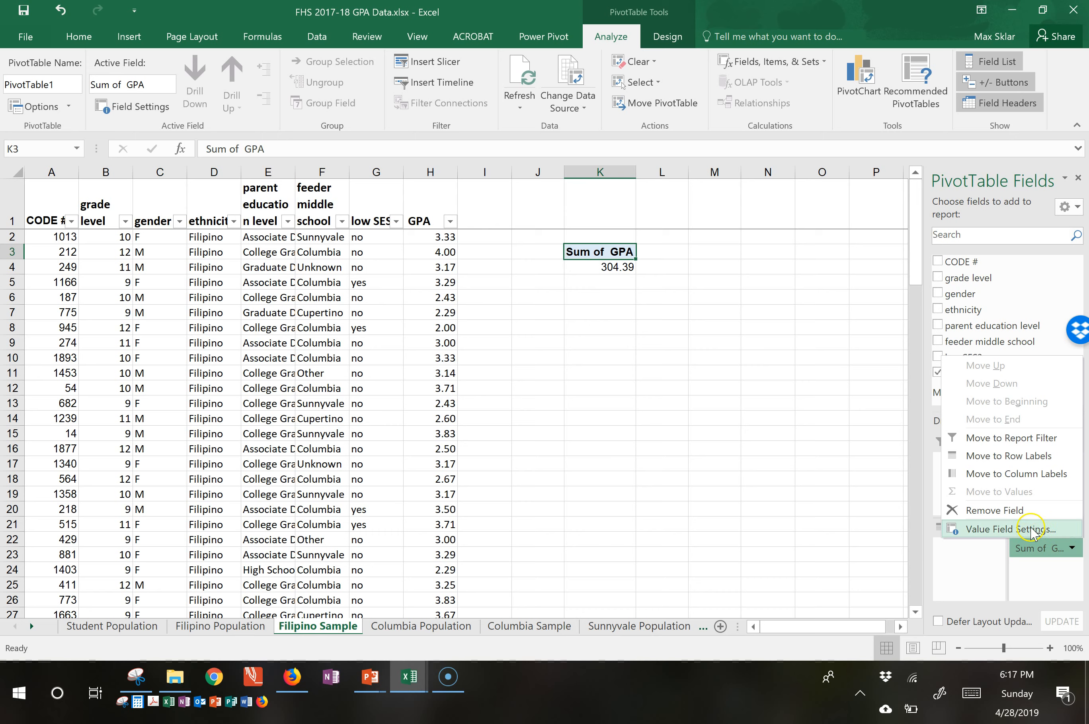
{"action": "left_click", "coordinate": [1008, 528]}
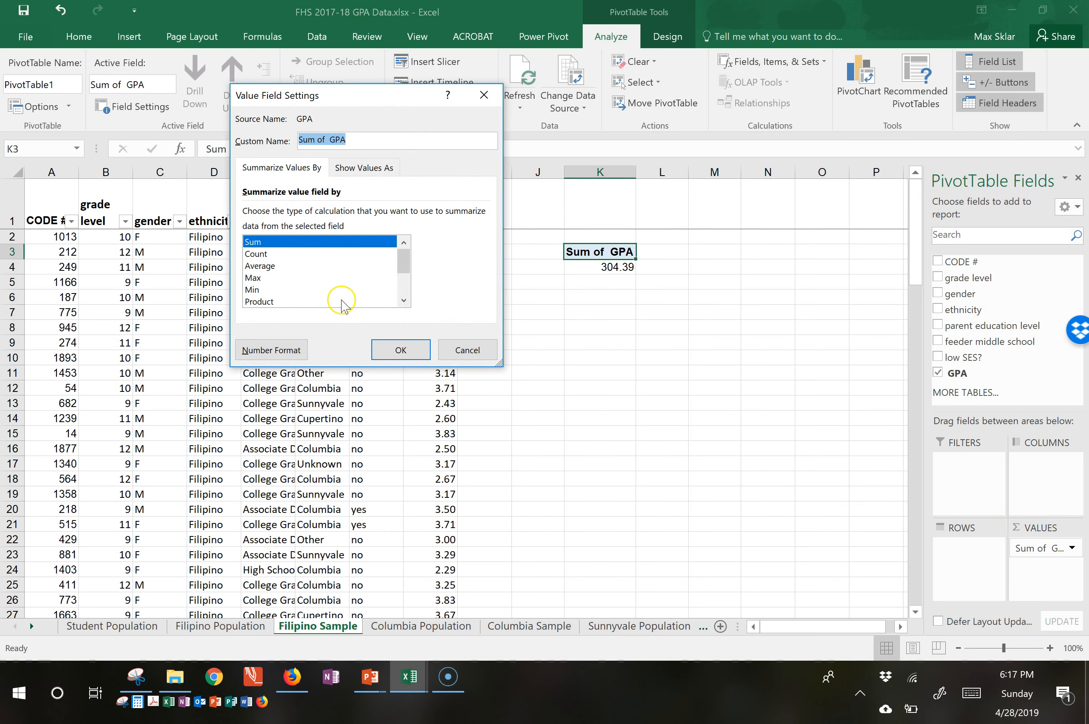
{"action": "left_click", "coordinate": [259, 251]}
{"action": "left_click", "coordinate": [396, 335]}
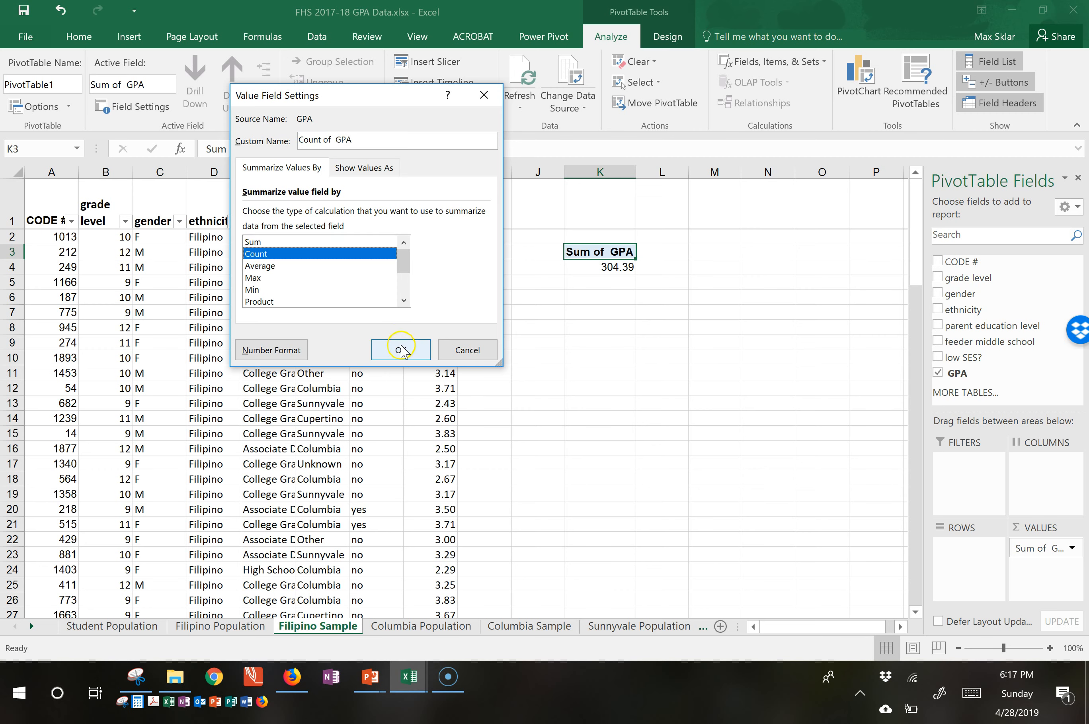
{"action": "left_click", "coordinate": [400, 349]}
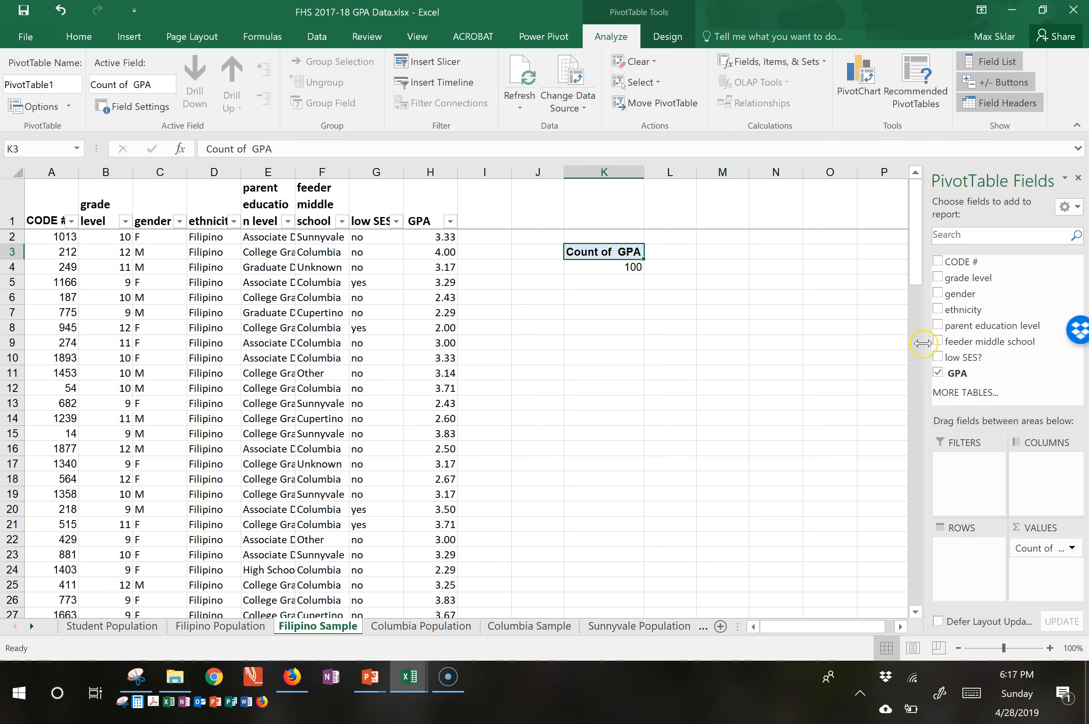
Add GPA to the PivotTable values a second time and summarize it by Average.
{"action": "left_click_drag", "start_coordinate": [952, 373], "coordinate": [1026, 568]}
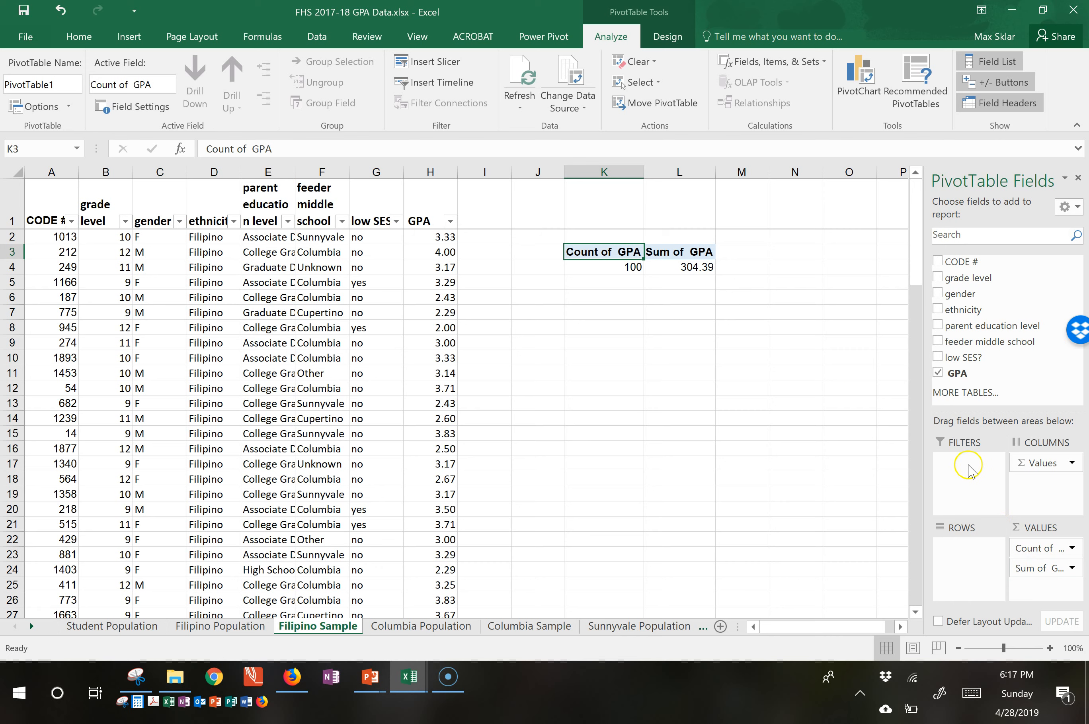
{"action": "left_click", "coordinate": [1073, 568]}
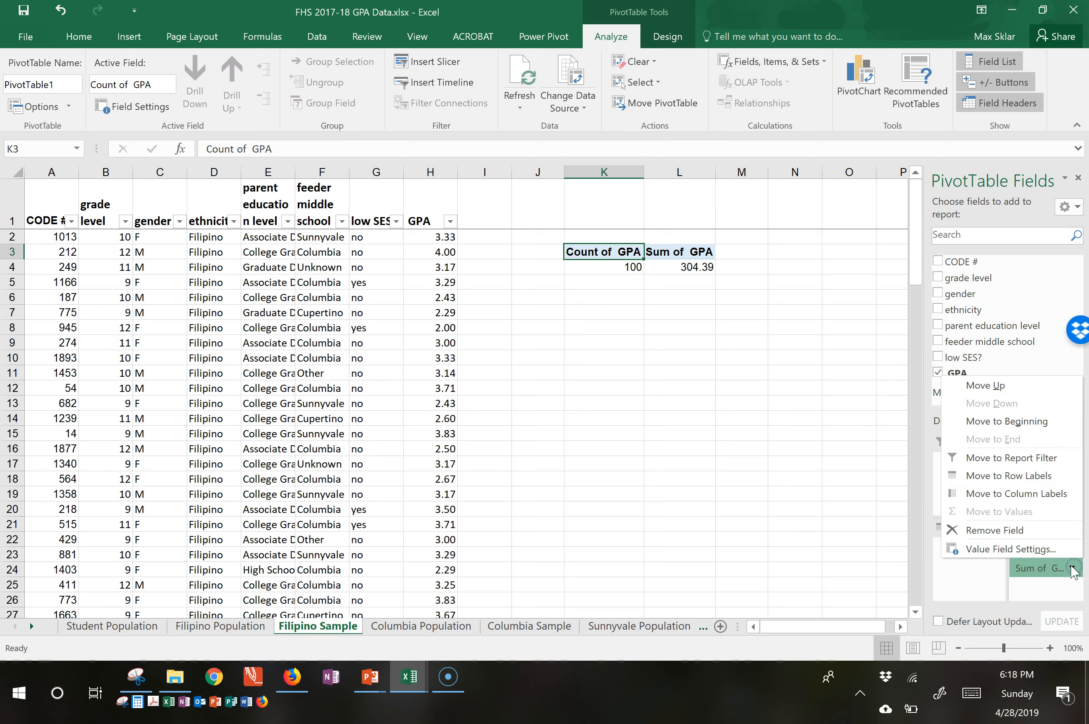
{"action": "left_click", "coordinate": [957, 549]}
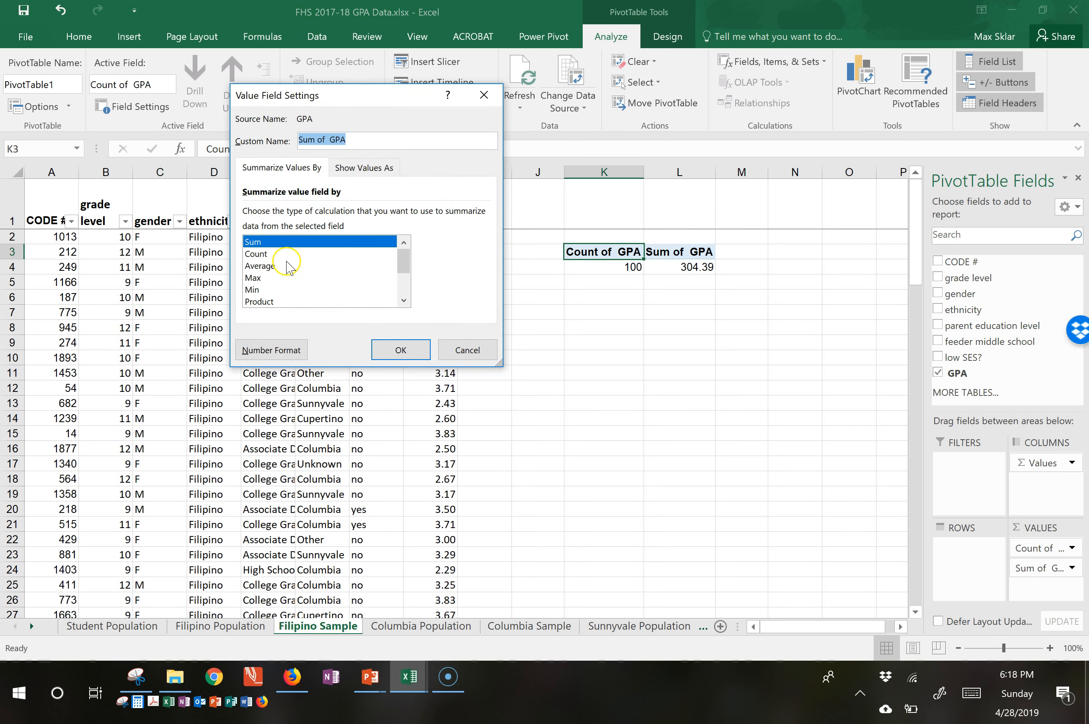
{"action": "left_click", "coordinate": [261, 266]}
{"action": "left_click", "coordinate": [398, 349]}
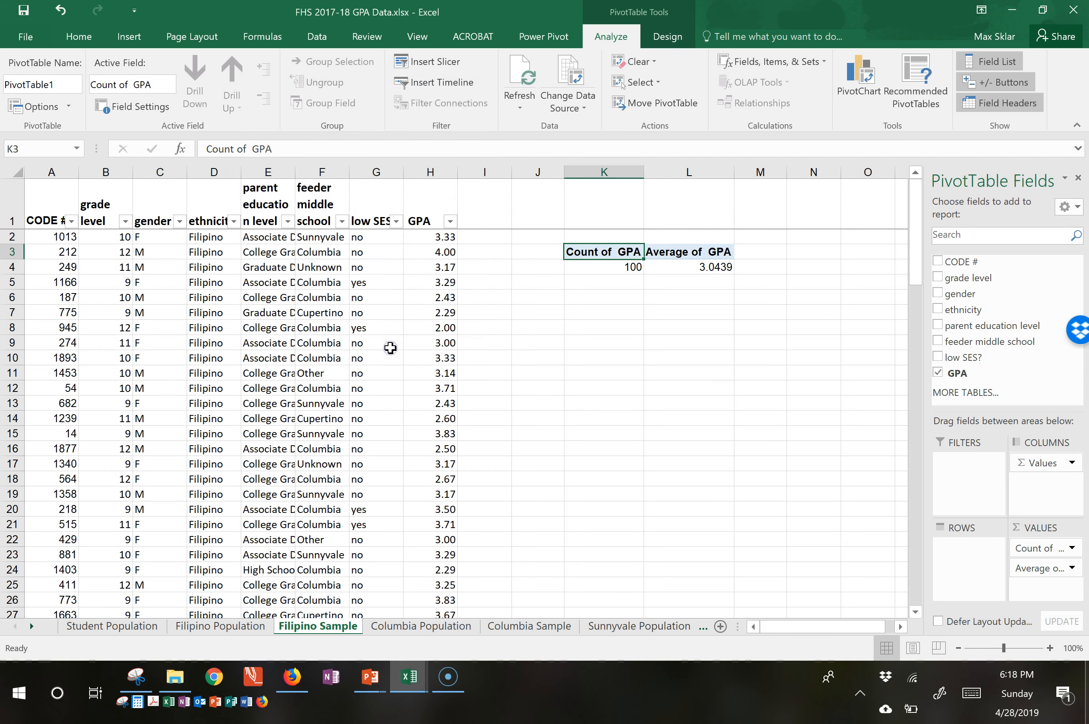
Add GPA to the PivotTable values a third time and summarize it by StdDev.
{"action": "left_click_drag", "start_coordinate": [959, 373], "coordinate": [1047, 592]}
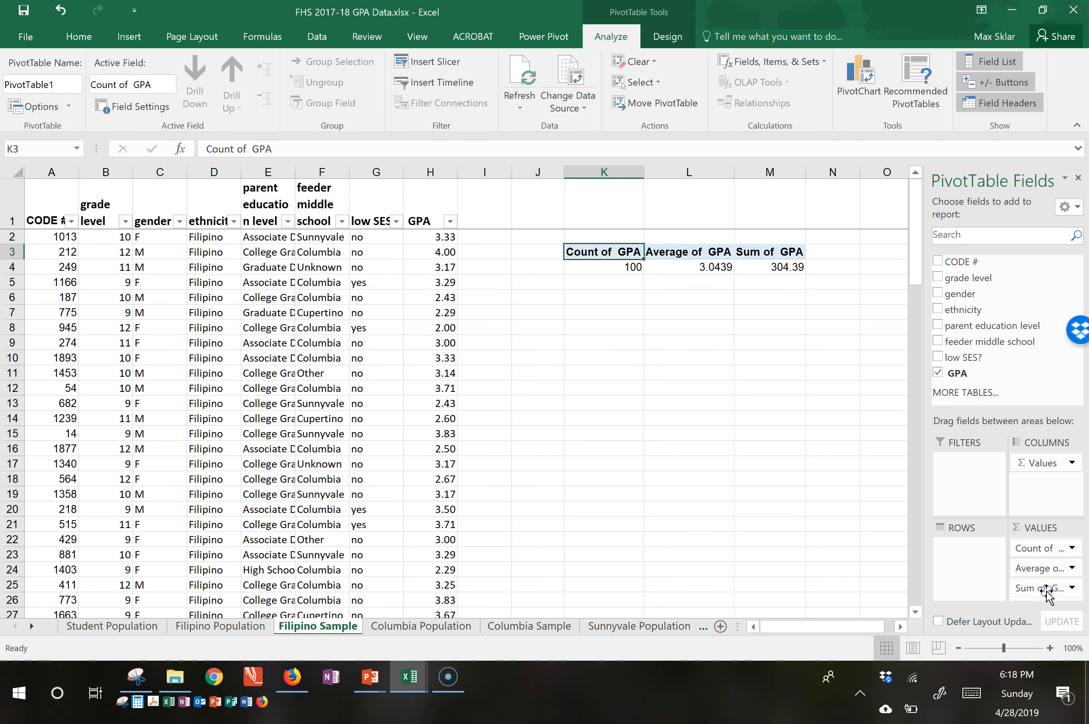
{"action": "left_click", "coordinate": [1073, 588]}
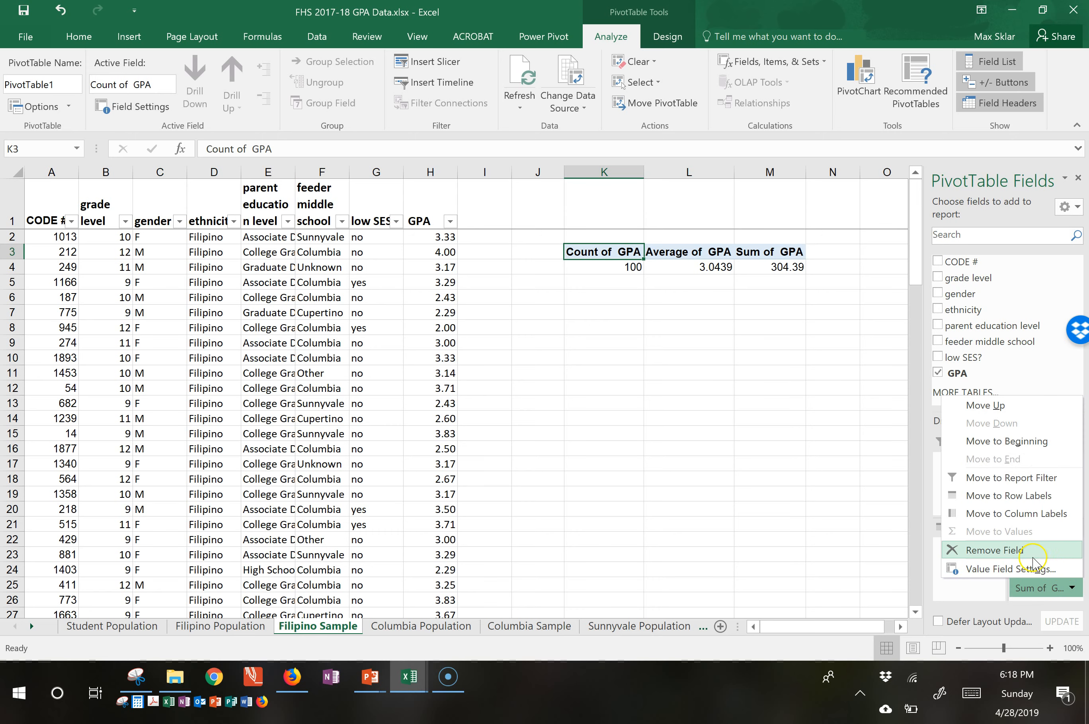
{"action": "left_click", "coordinate": [1011, 569]}
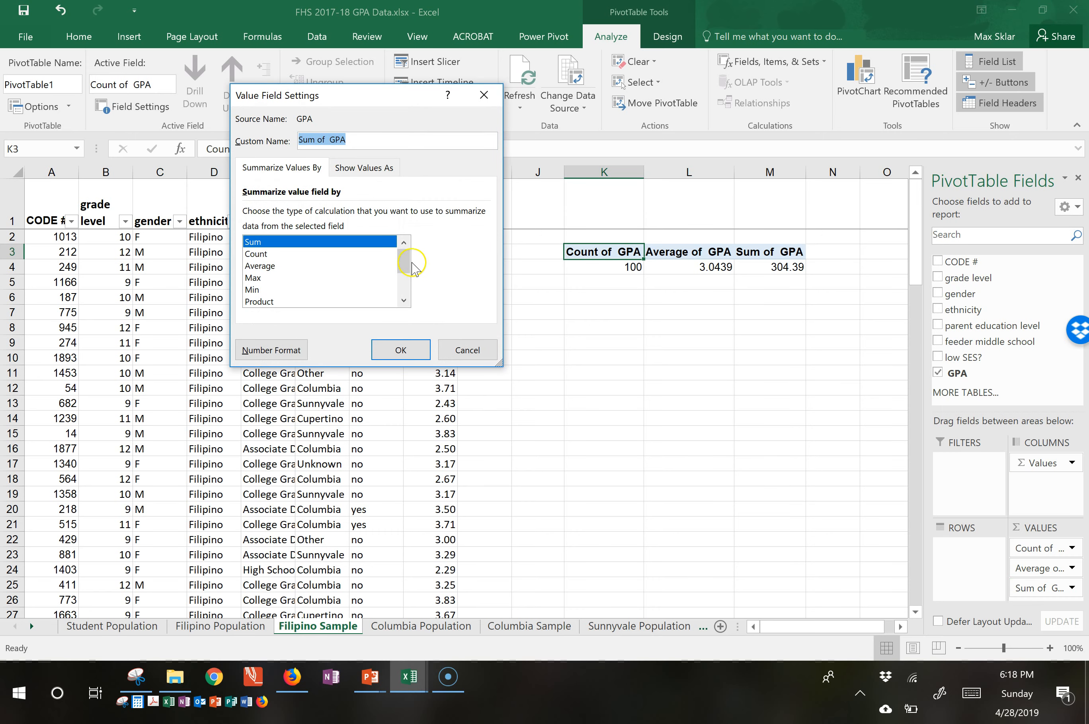
{"action": "mouse_move", "coordinate": [404, 261]}
{"action": "left_mouse_down"}
{"action": "mouse_move", "coordinate": [406, 273]}
{"action": "mouse_move", "coordinate": [411, 257]}
{"action": "left_mouse_up"}
{"action": "left_click_drag", "start_coordinate": [500, 362], "coordinate": [505, 480]}
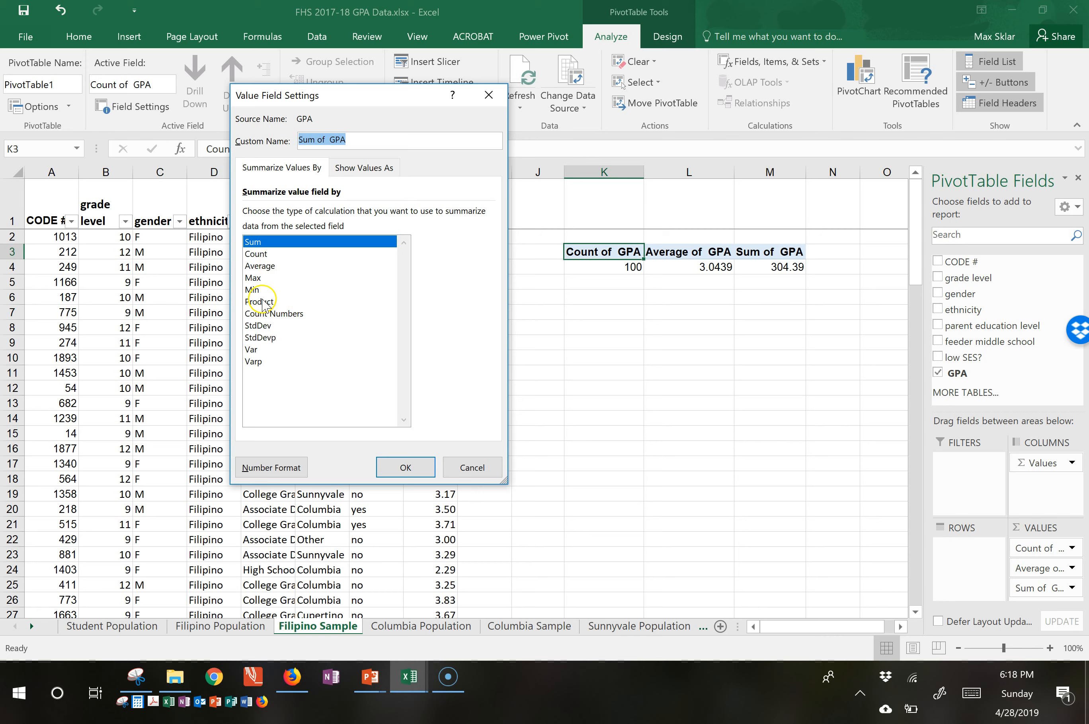
{"action": "left_click", "coordinate": [272, 325]}
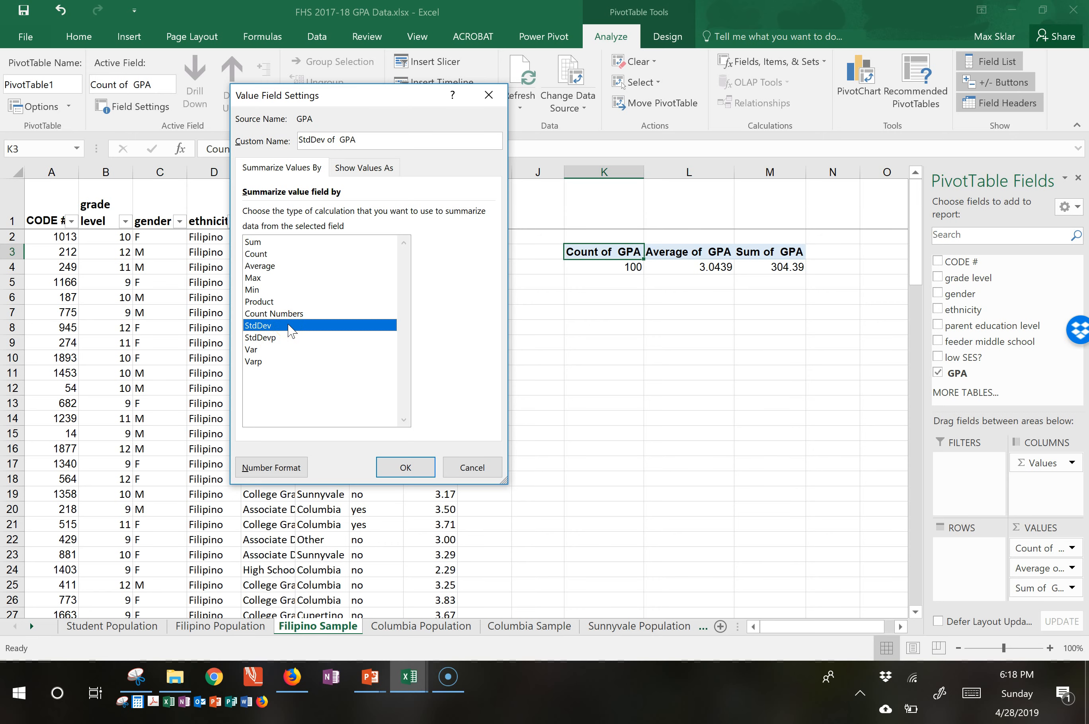
{"action": "left_click", "coordinate": [406, 468]}
{"action": "left_click", "coordinate": [539, 425]}
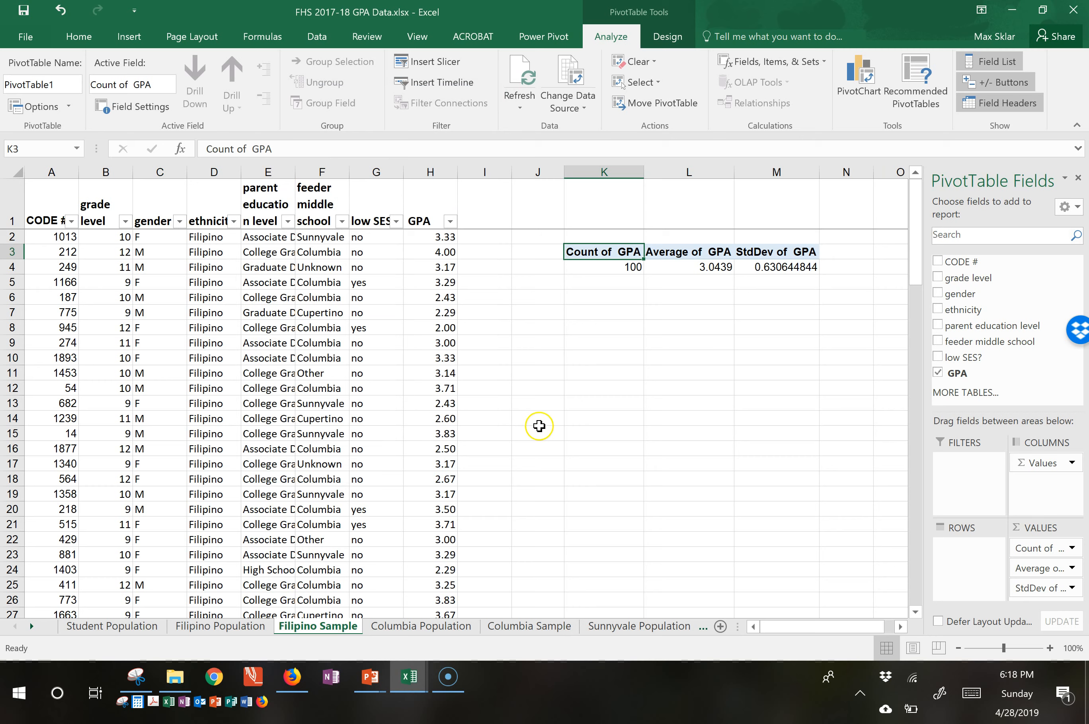
Review the GPA count, average and standard deviation in the PivotTable.
{"action": "mouse_move", "coordinate": [685, 265]}
{"action": "left_click", "coordinate": [628, 267]}
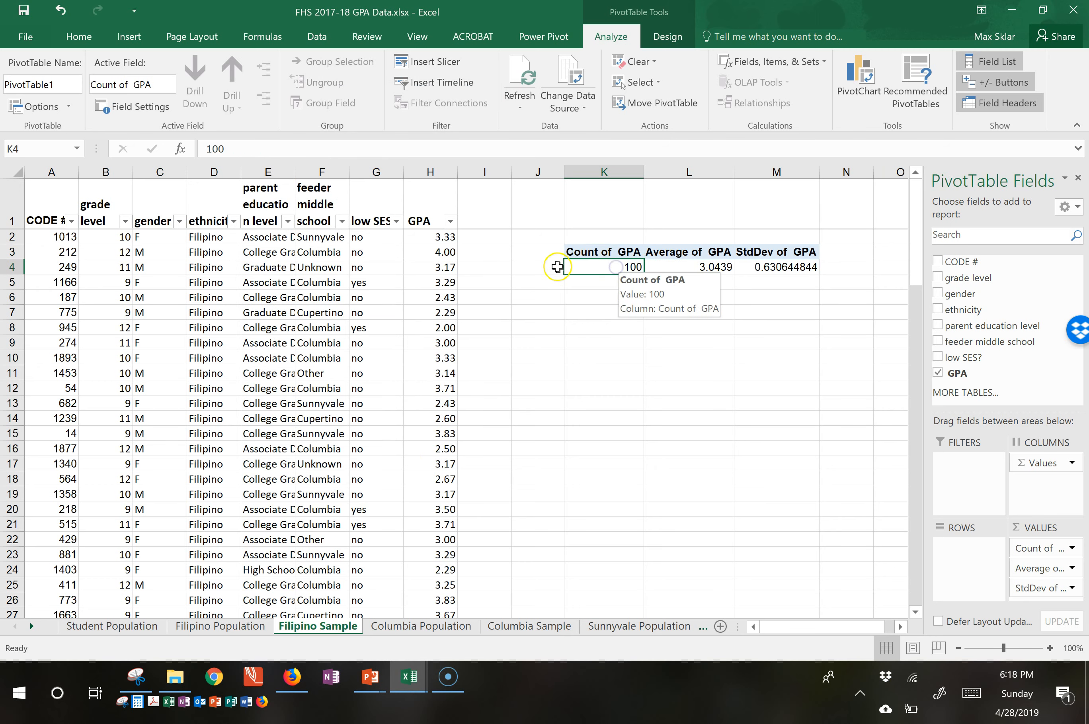
{"action": "left_click", "coordinate": [686, 267]}
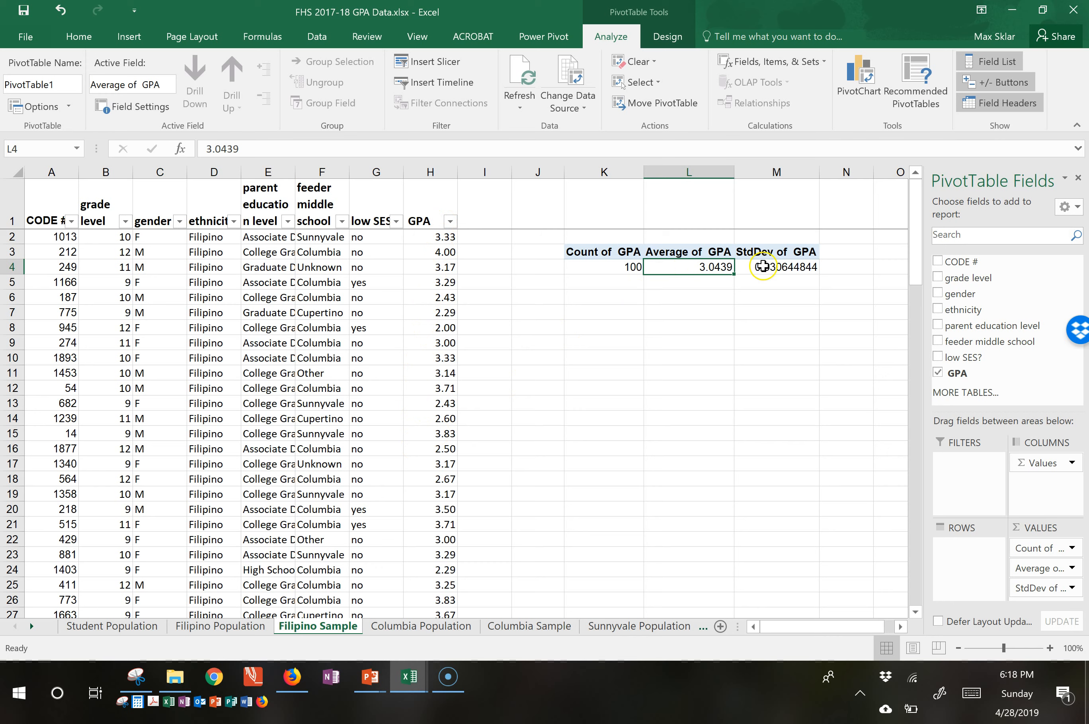
{"action": "mouse_move", "coordinate": [779, 266]}
Switch to the Statistical_Calculator.xlsx workbook.
{"action": "mouse_move", "coordinate": [175, 678]}
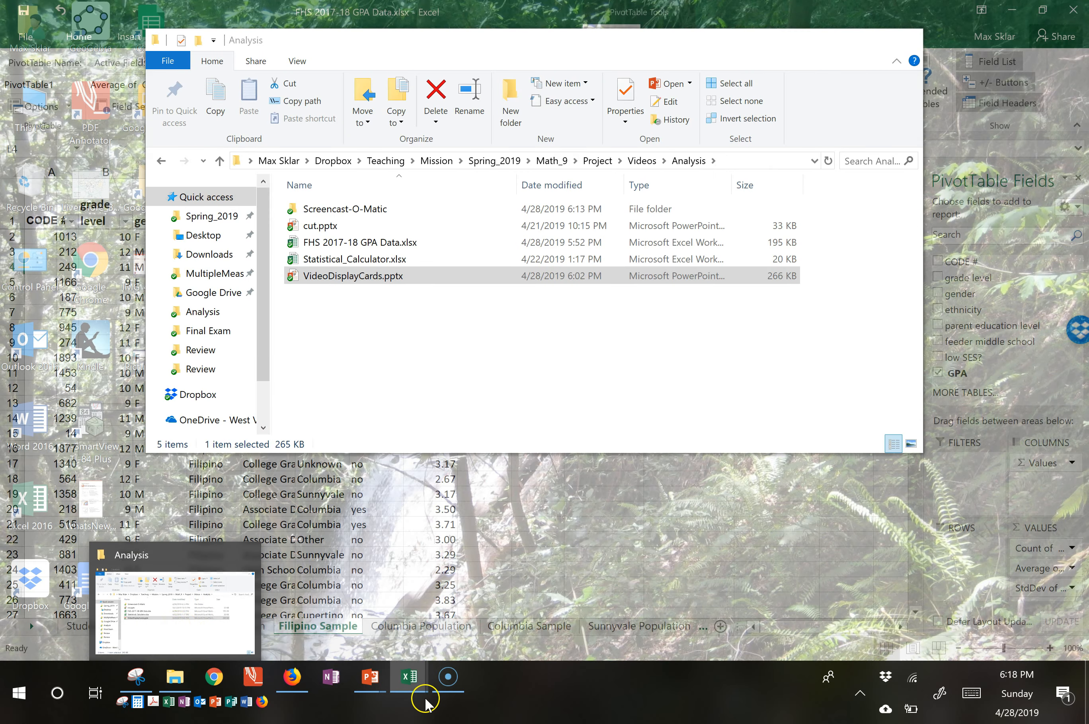
{"action": "mouse_move", "coordinate": [426, 703]}
{"action": "left_click", "coordinate": [474, 605]}
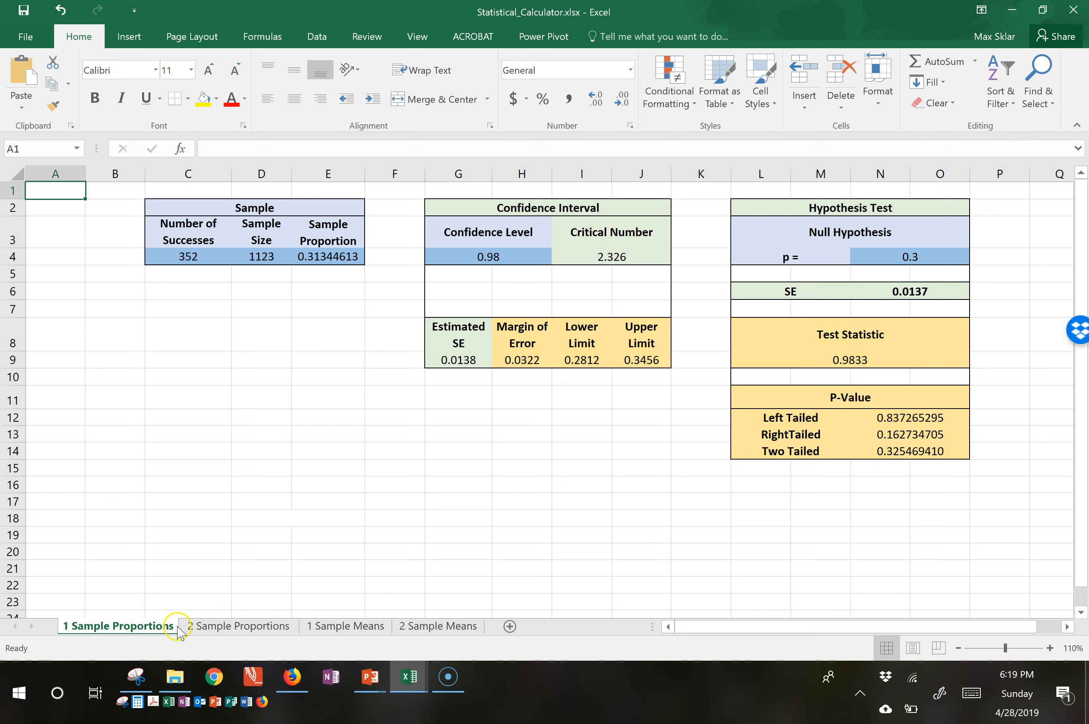
Open the 1 Sample Means sheet and identify the input cells for sample mean, sample standard deviation and sample size.
{"action": "left_click", "coordinate": [346, 626]}
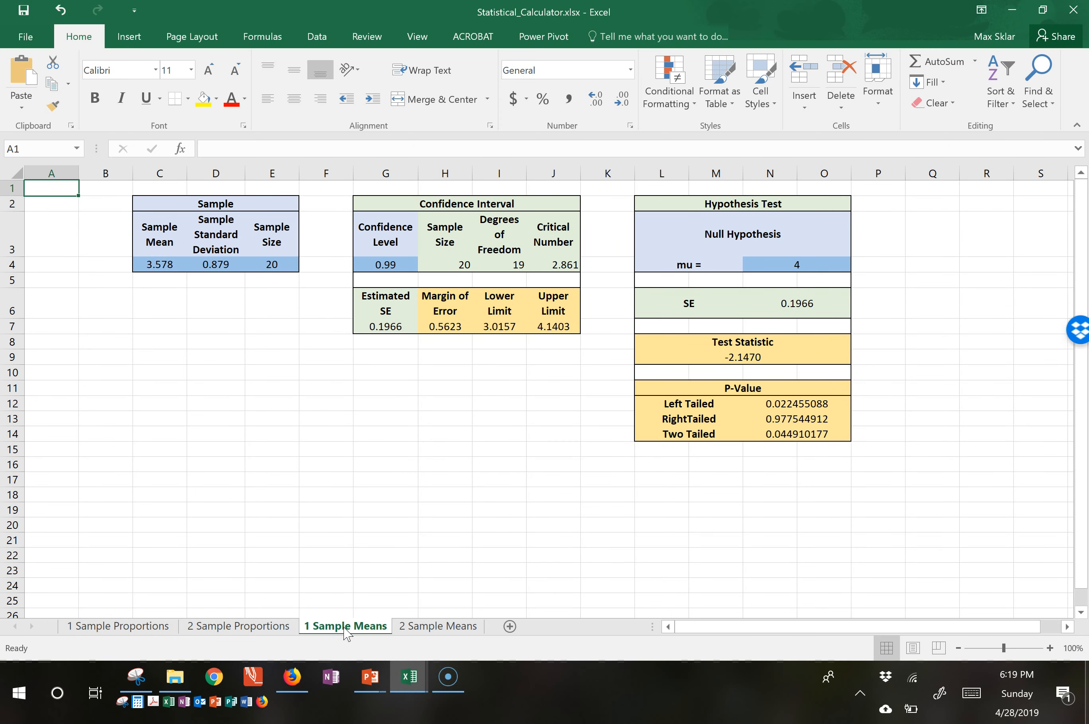
{"action": "left_click", "coordinate": [163, 268]}
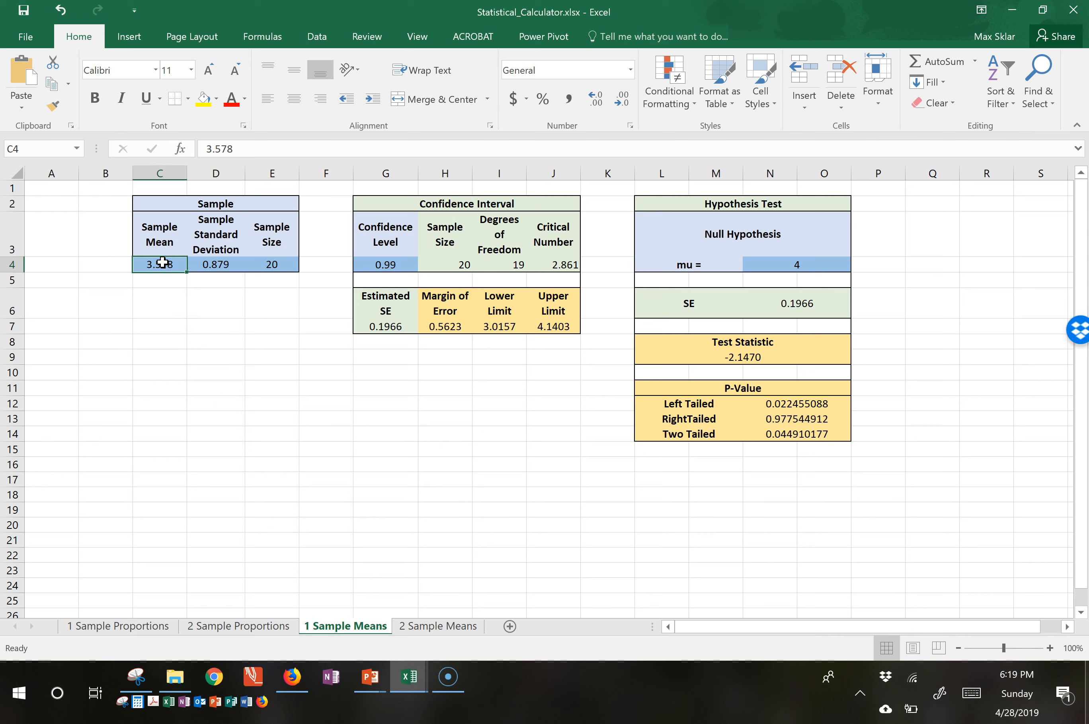
{"action": "left_click", "coordinate": [221, 266]}
{"action": "left_click", "coordinate": [279, 266]}
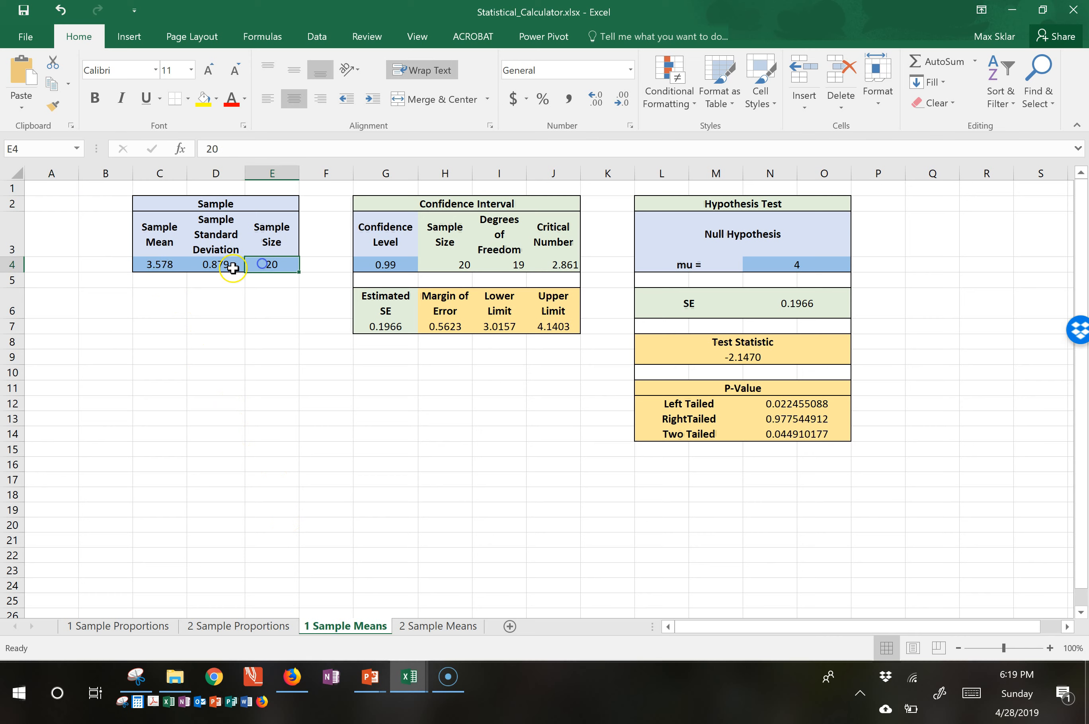
{"action": "left_click", "coordinate": [179, 267]}
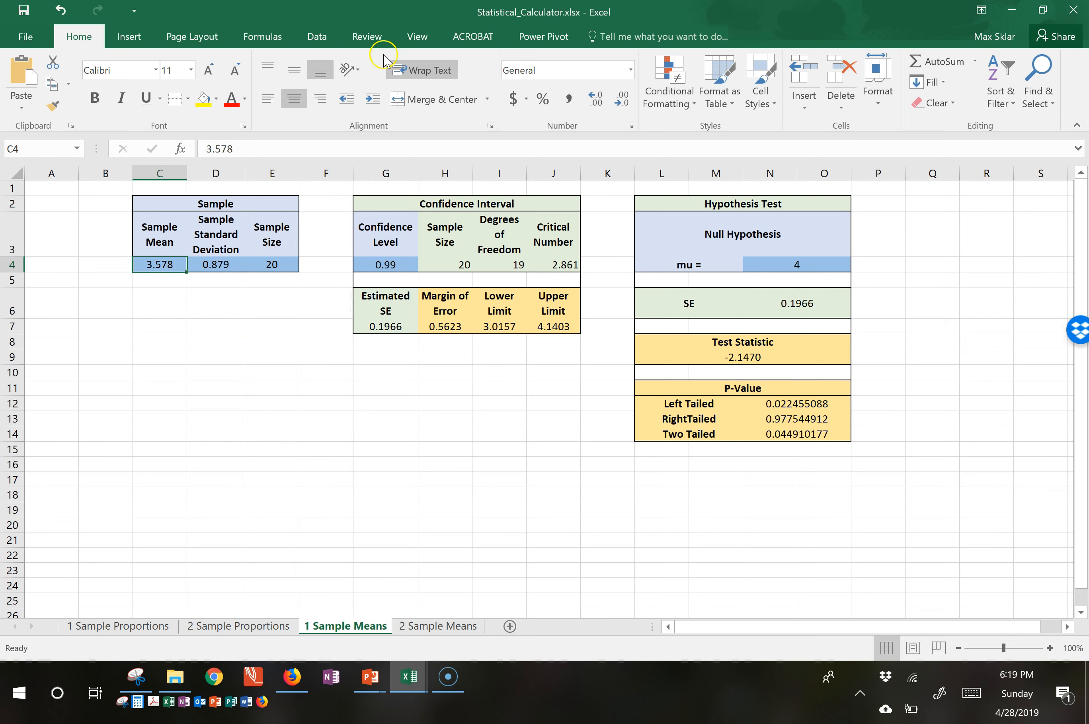
Switch to the FHS 2017-18 GPA Data workbook, arrange both workbook windows tiled, and close its PivotTable field list.
{"action": "mouse_move", "coordinate": [409, 676]}
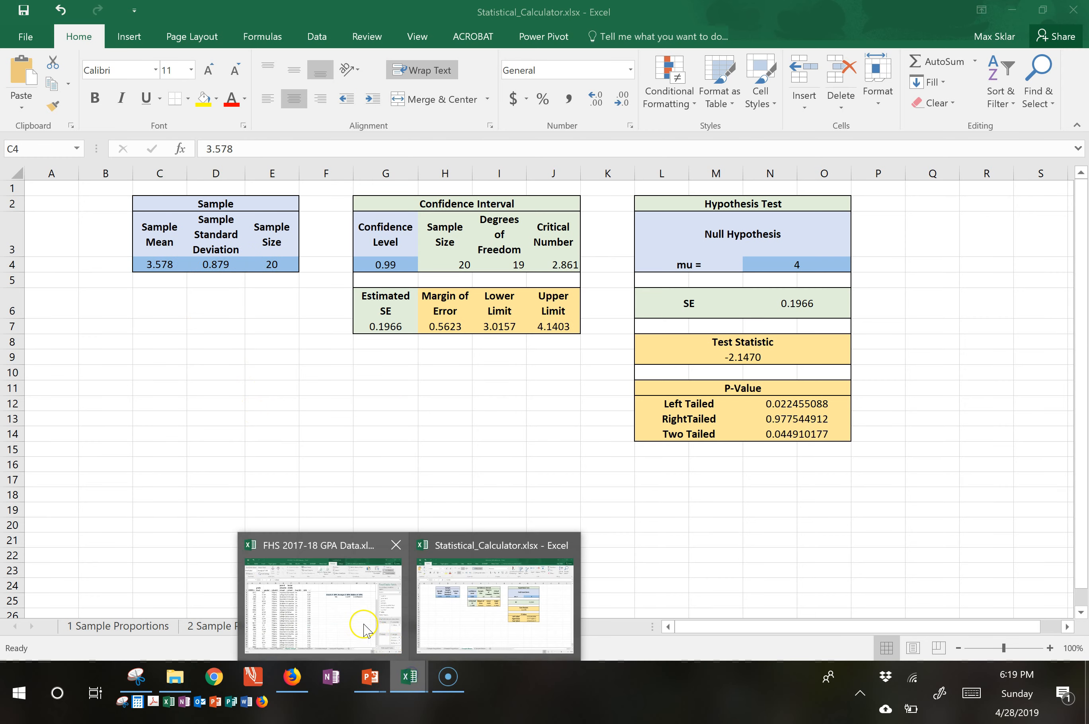
{"action": "left_click", "coordinate": [360, 624]}
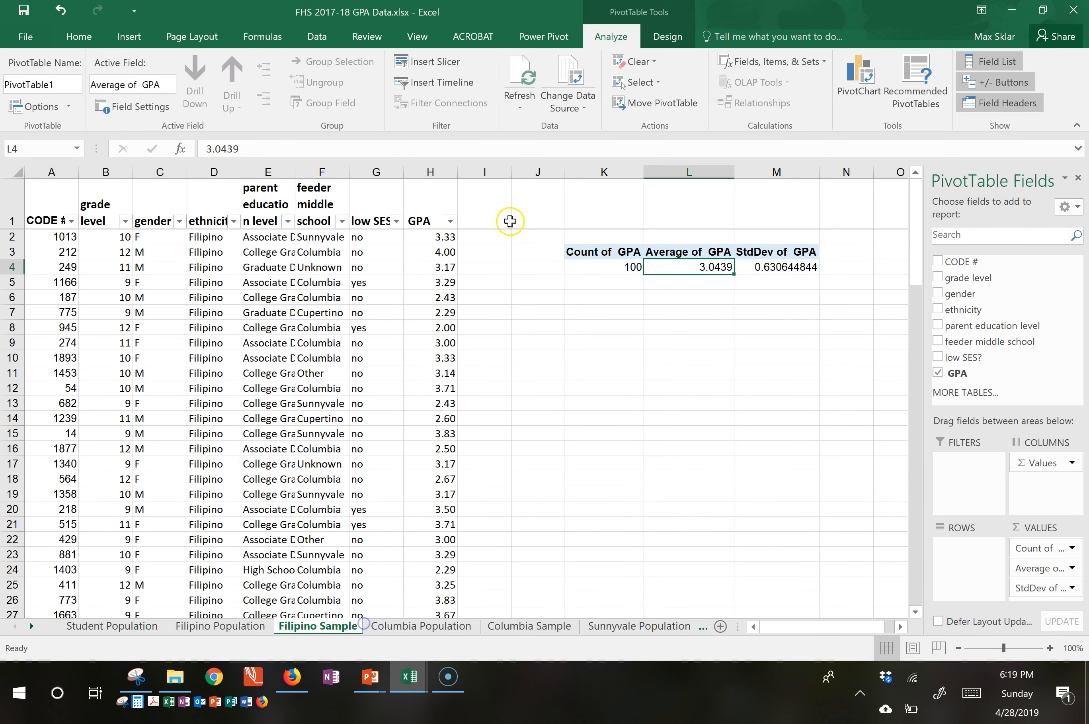
{"action": "left_click", "coordinate": [417, 37]}
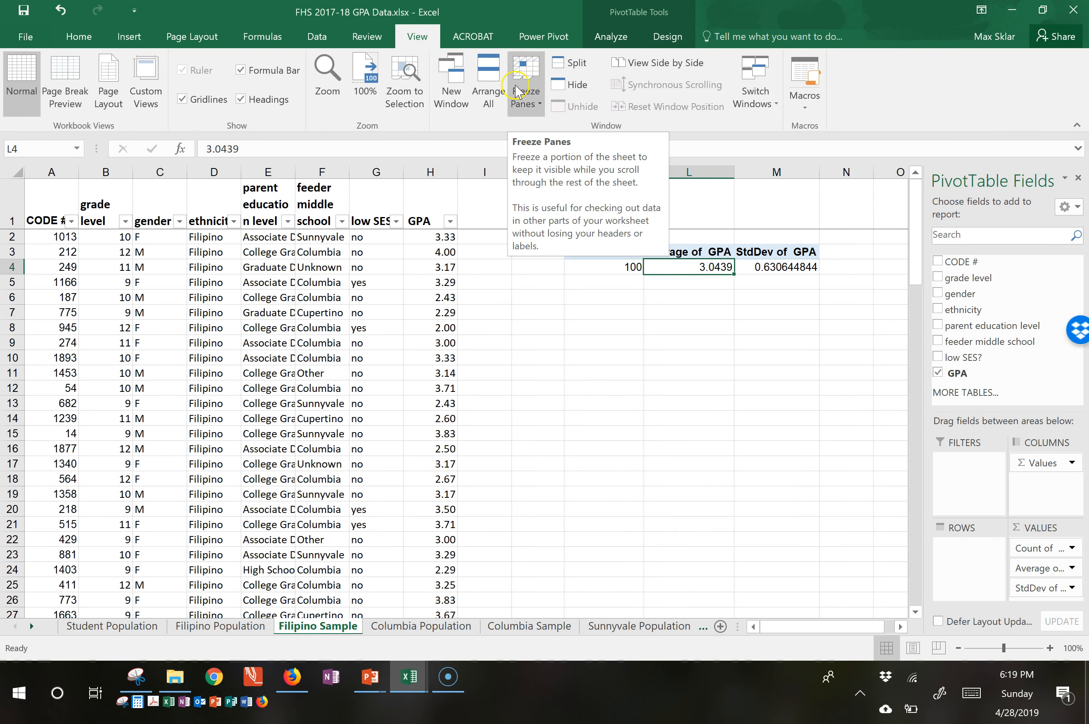
{"action": "left_click", "coordinate": [493, 86]}
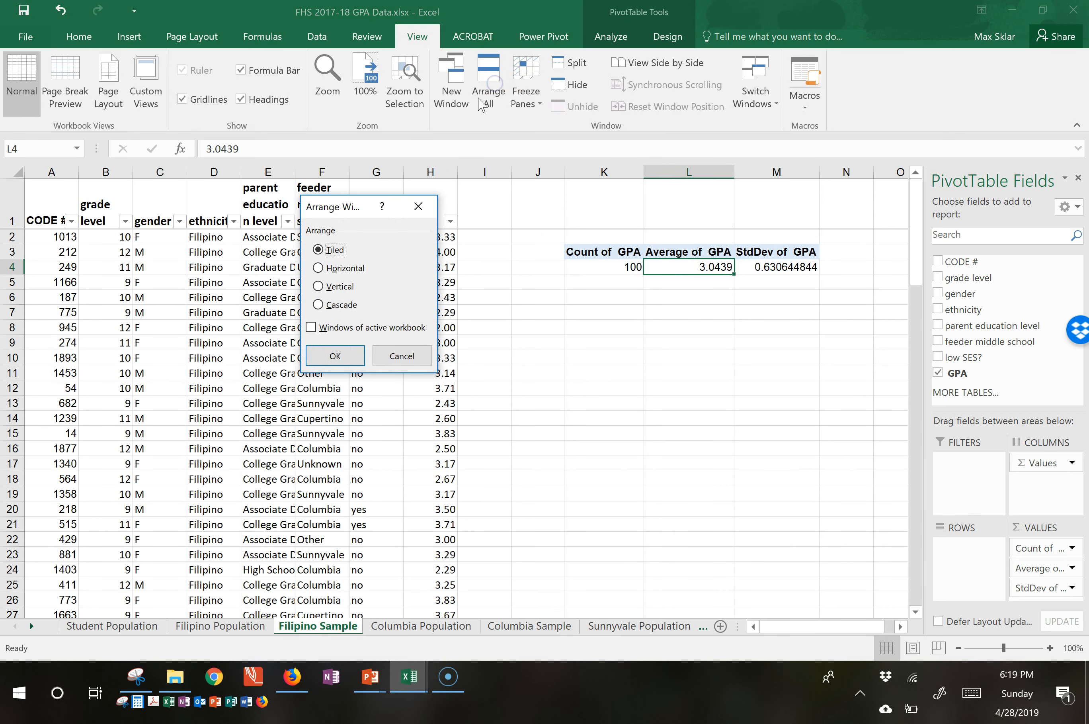
{"action": "left_click", "coordinate": [343, 354]}
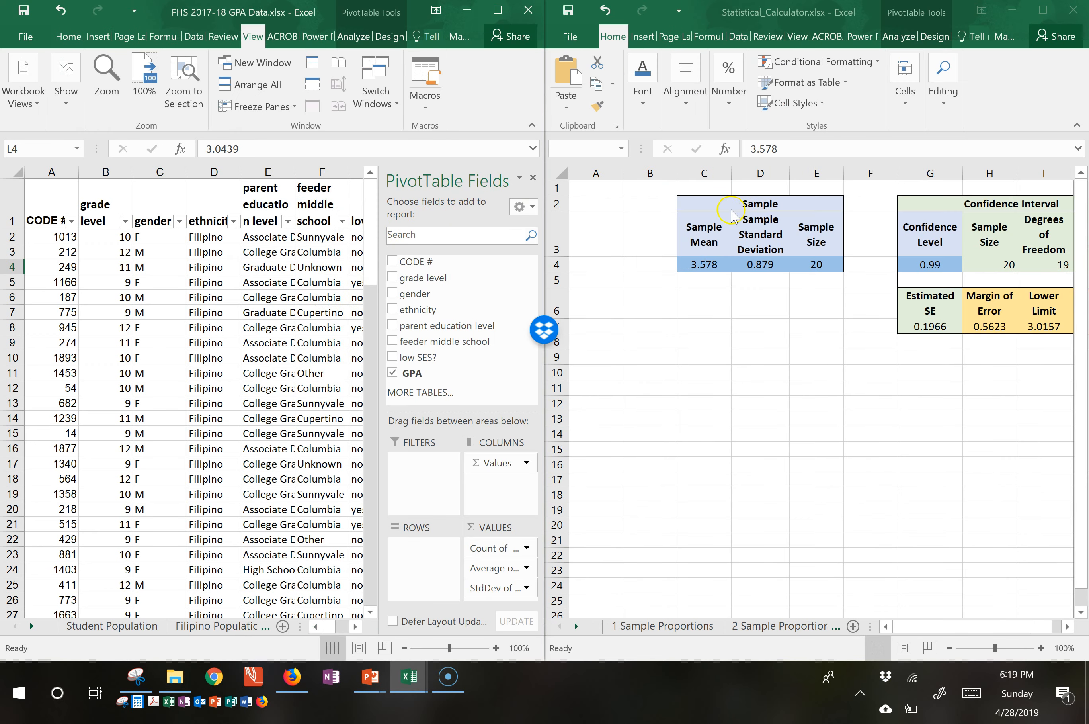
{"action": "left_click", "coordinate": [533, 181]}
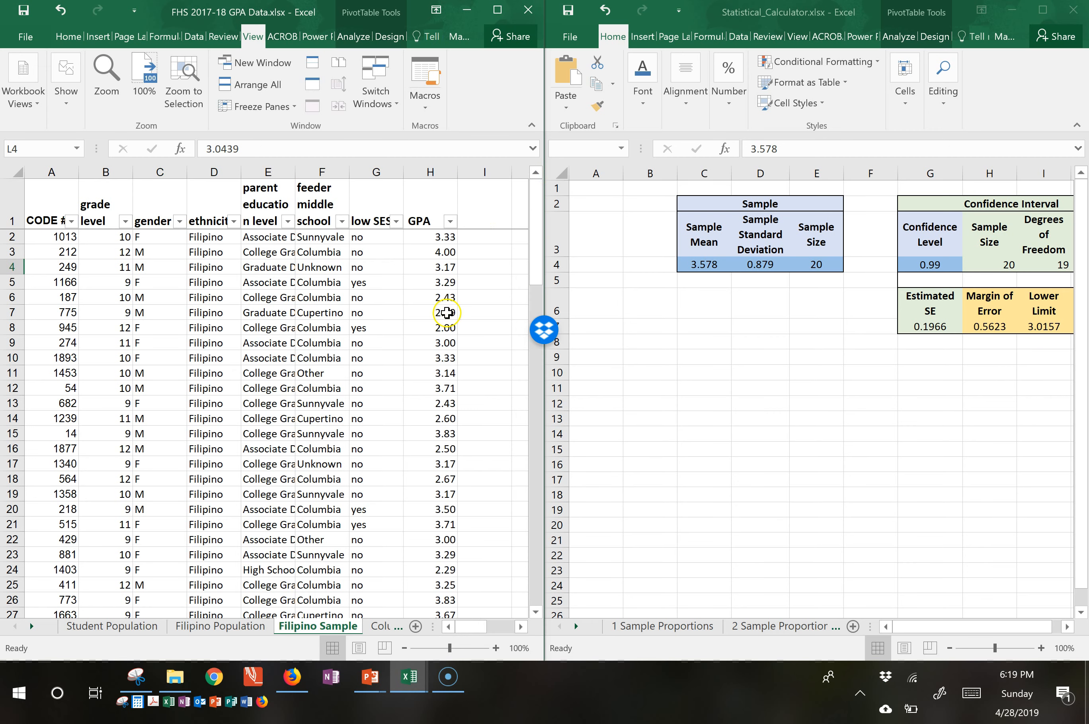
{"action": "left_click", "coordinate": [489, 385]}
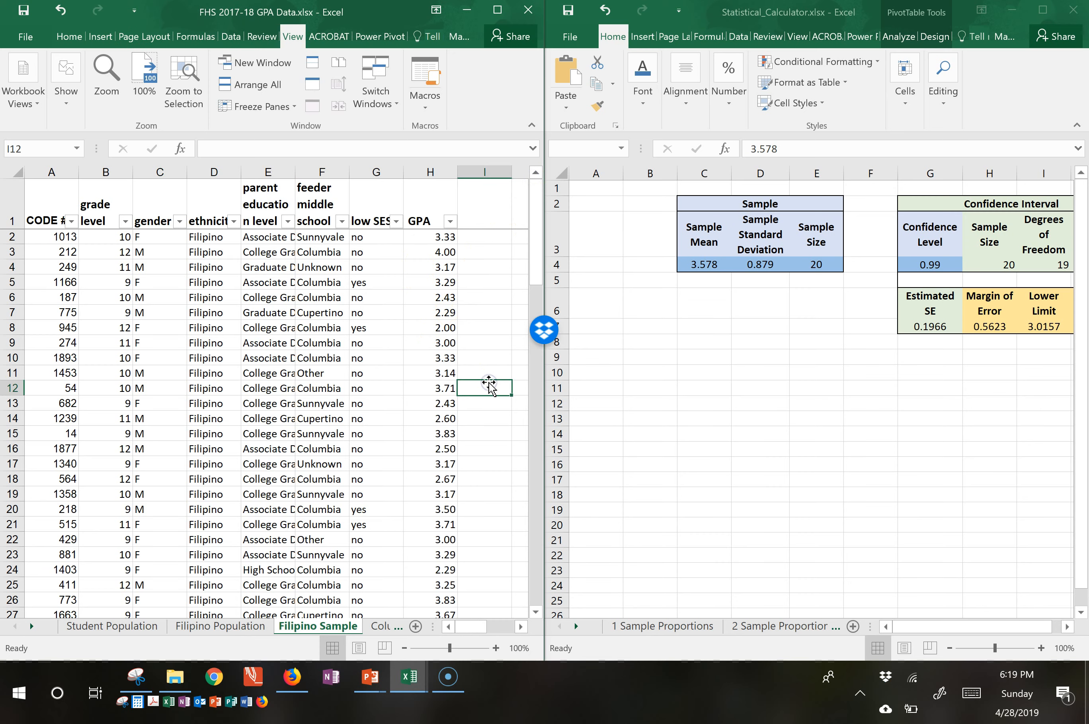
Set the calculator's sample size to the PivotTable's GPA count, 100.
{"action": "left_click", "coordinate": [520, 627]}
{"action": "left_click", "coordinate": [520, 626]}
{"action": "left_click", "coordinate": [521, 626]}
{"action": "left_click", "coordinate": [520, 626]}
{"action": "left_click", "coordinate": [520, 627]}
{"action": "left_click", "coordinate": [520, 627]}
{"action": "left_click", "coordinate": [520, 627]}
{"action": "left_click", "coordinate": [521, 627]}
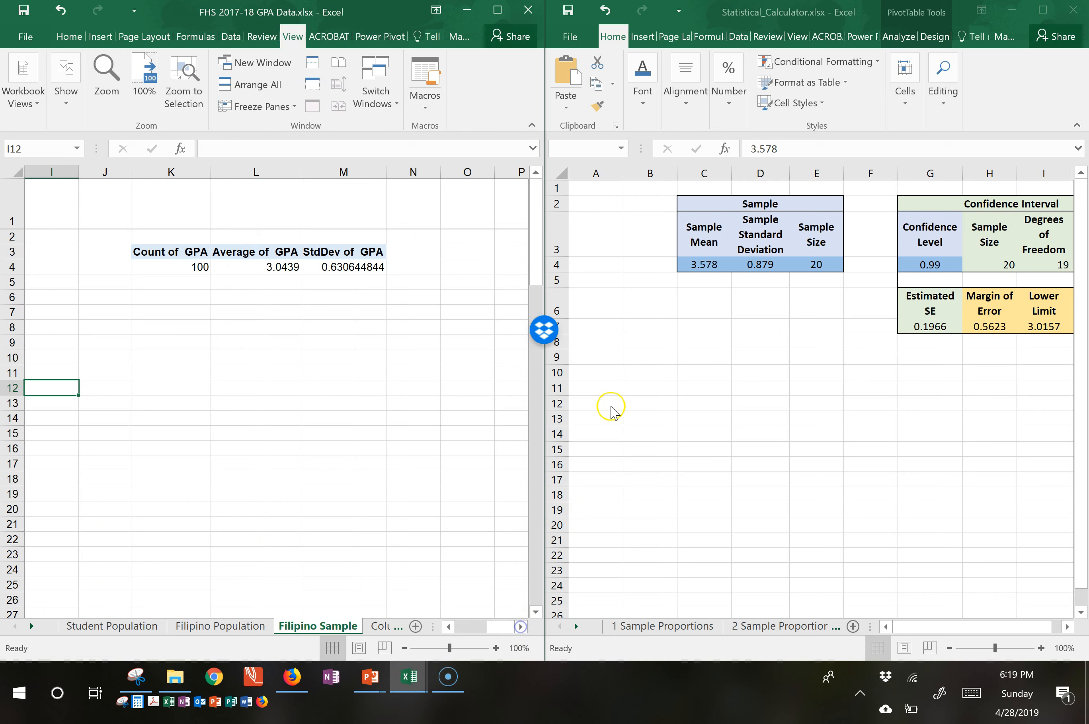
{"action": "left_click", "coordinate": [186, 266]}
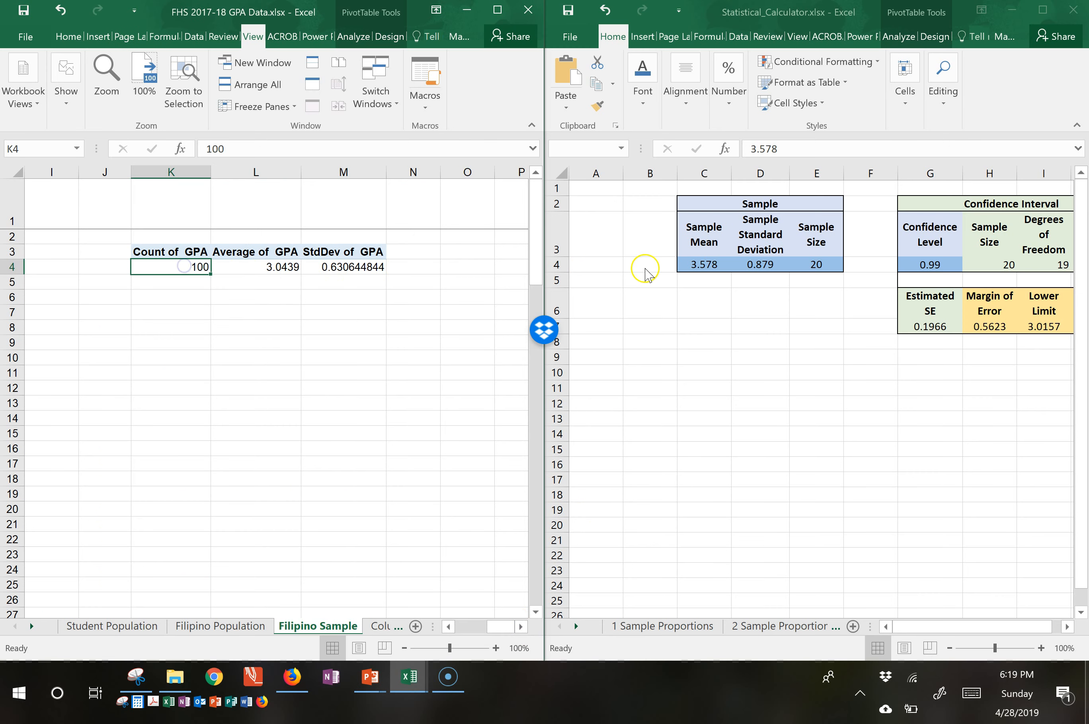
{"action": "left_click", "coordinate": [805, 263]}
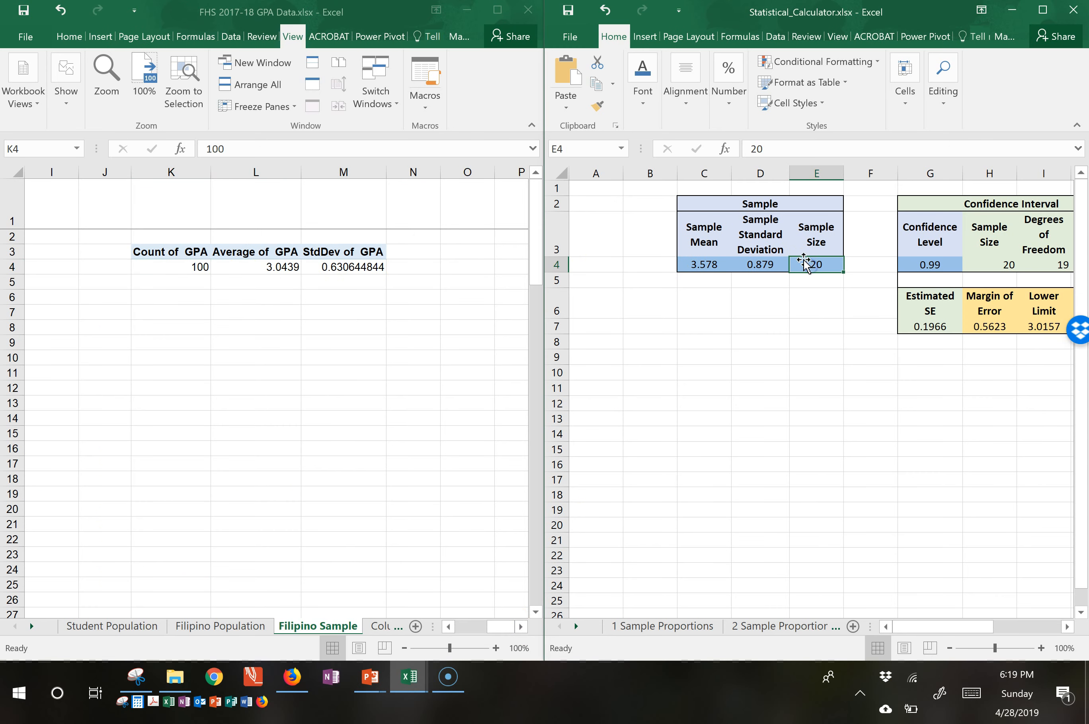
{"action": "type", "text": "100"}
{"action": "left_click", "coordinate": [277, 266]}
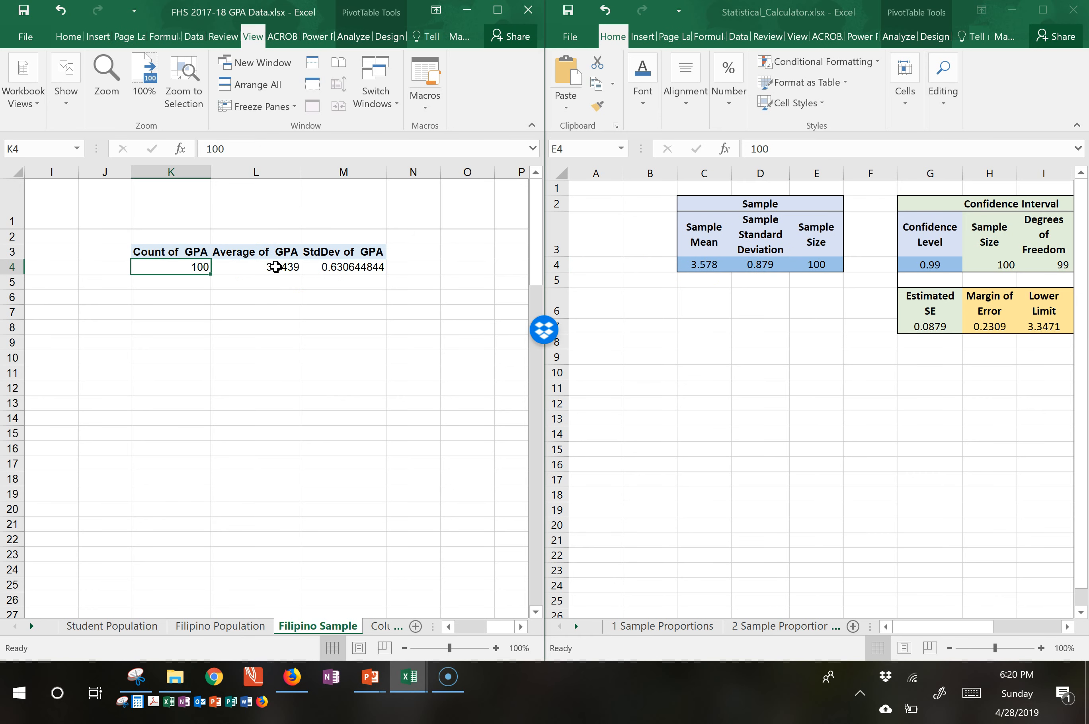
Copy the average GPA, 3.0439, from the PivotTable and paste it as a value into the calculator's sample mean.
{"action": "left_click", "coordinate": [275, 267]}
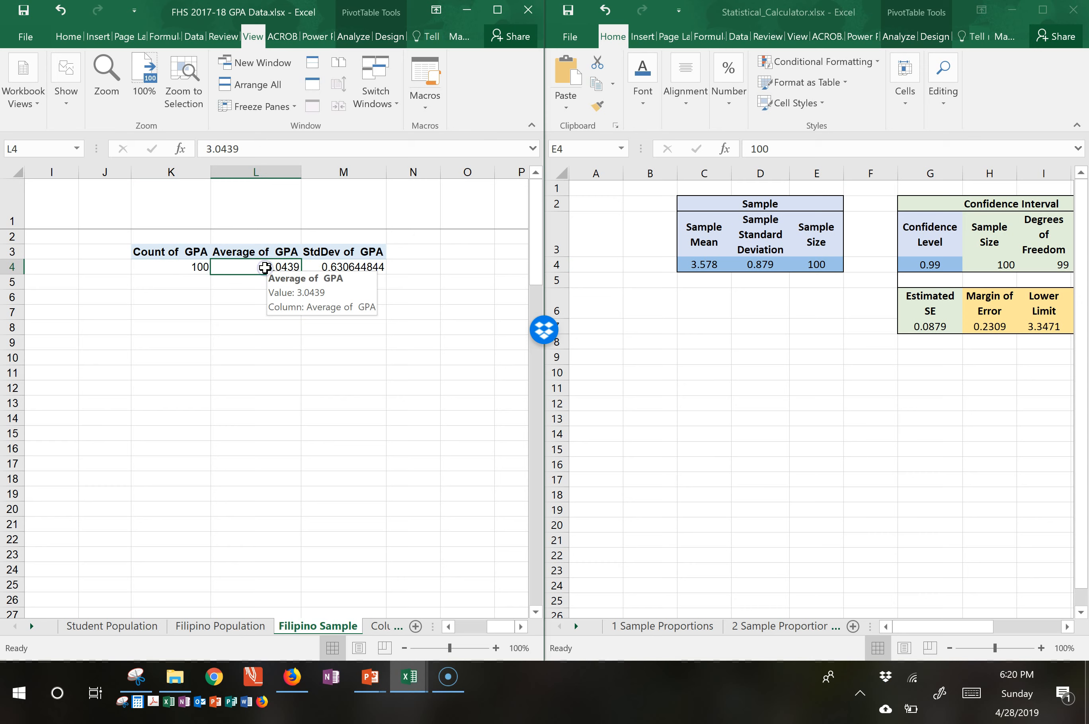
{"action": "key", "text": "ctrl+c"}
{"action": "left_click", "coordinate": [697, 264]}
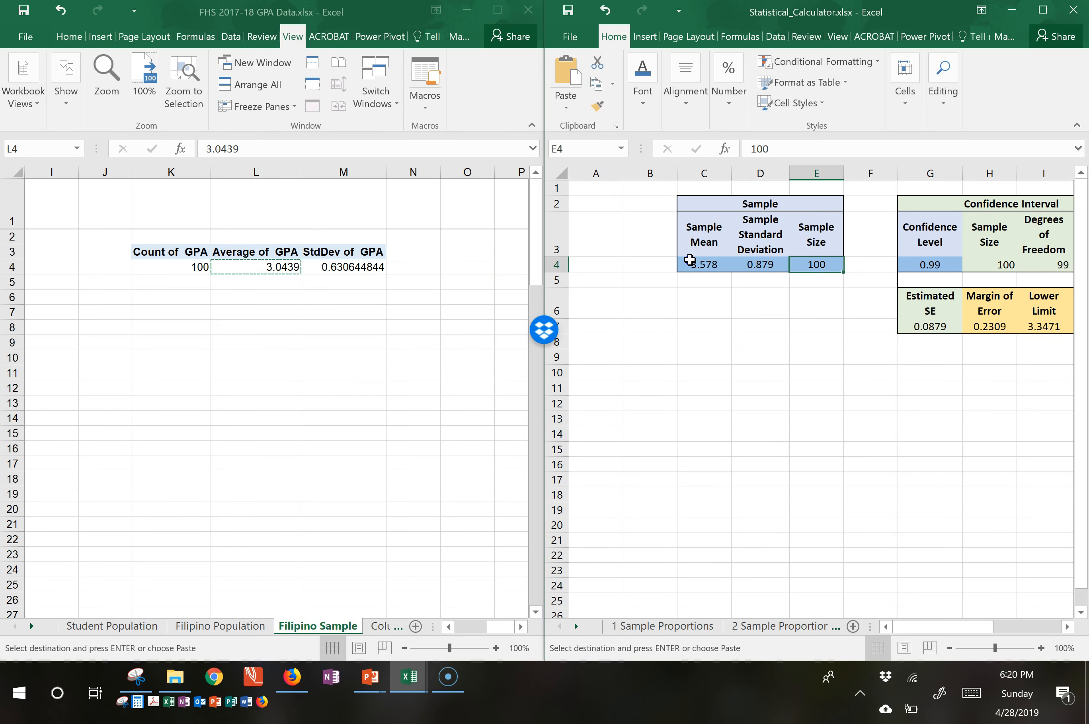
{"action": "right_click", "coordinate": [698, 265]}
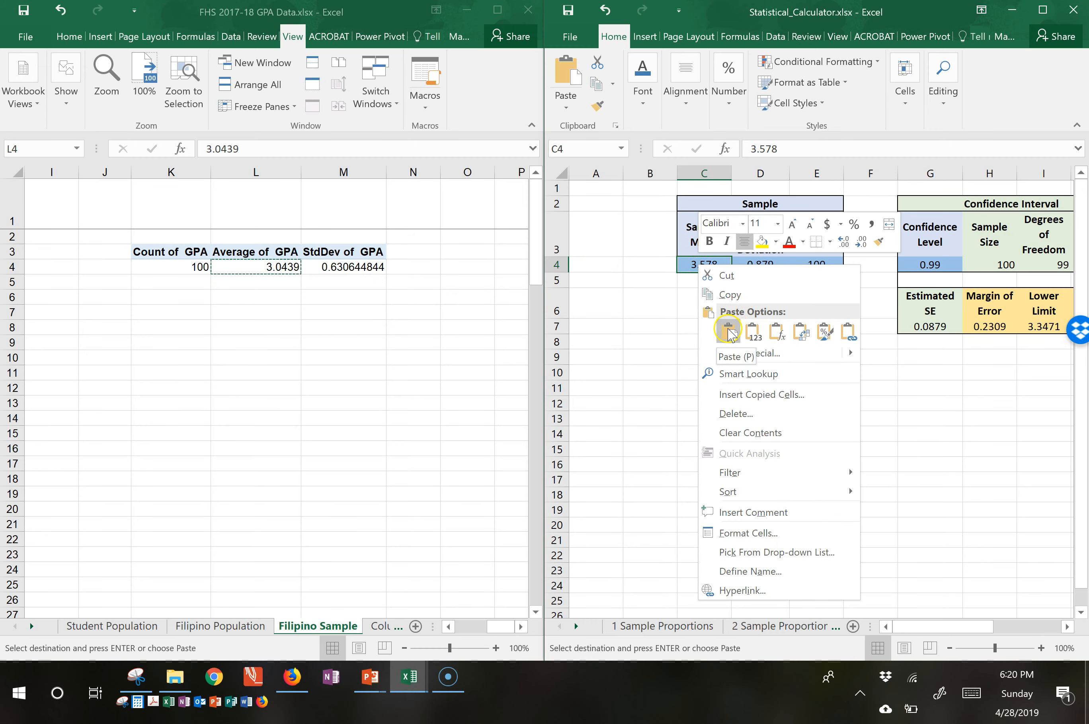
{"action": "left_click", "coordinate": [754, 333]}
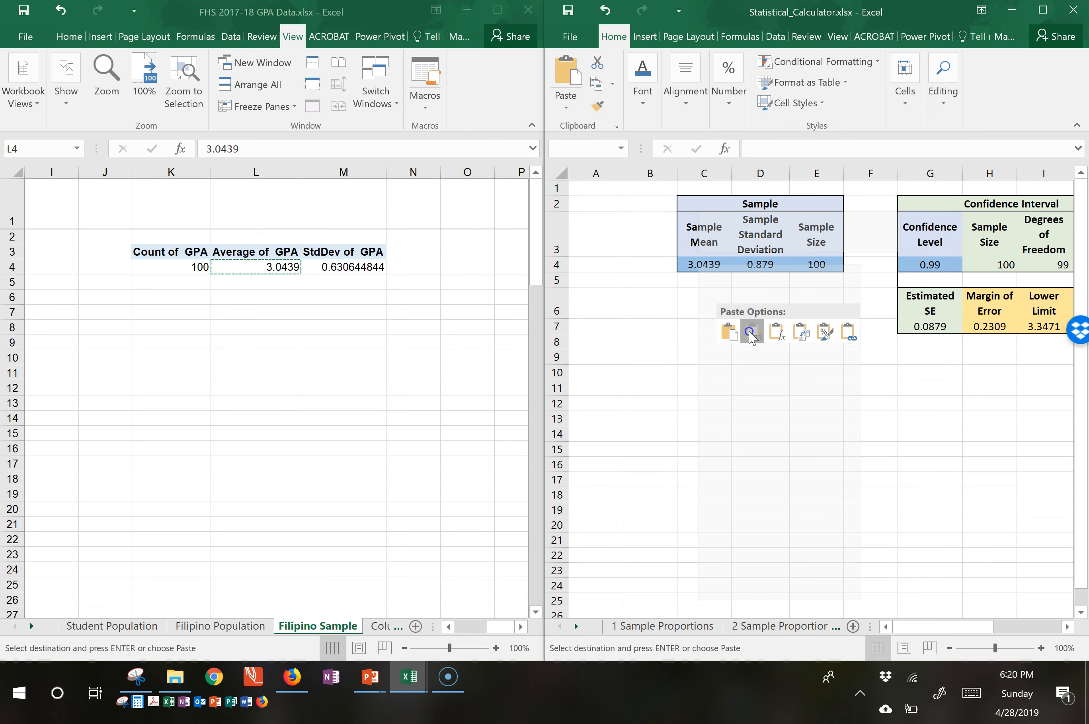
{"action": "left_click", "coordinate": [751, 333]}
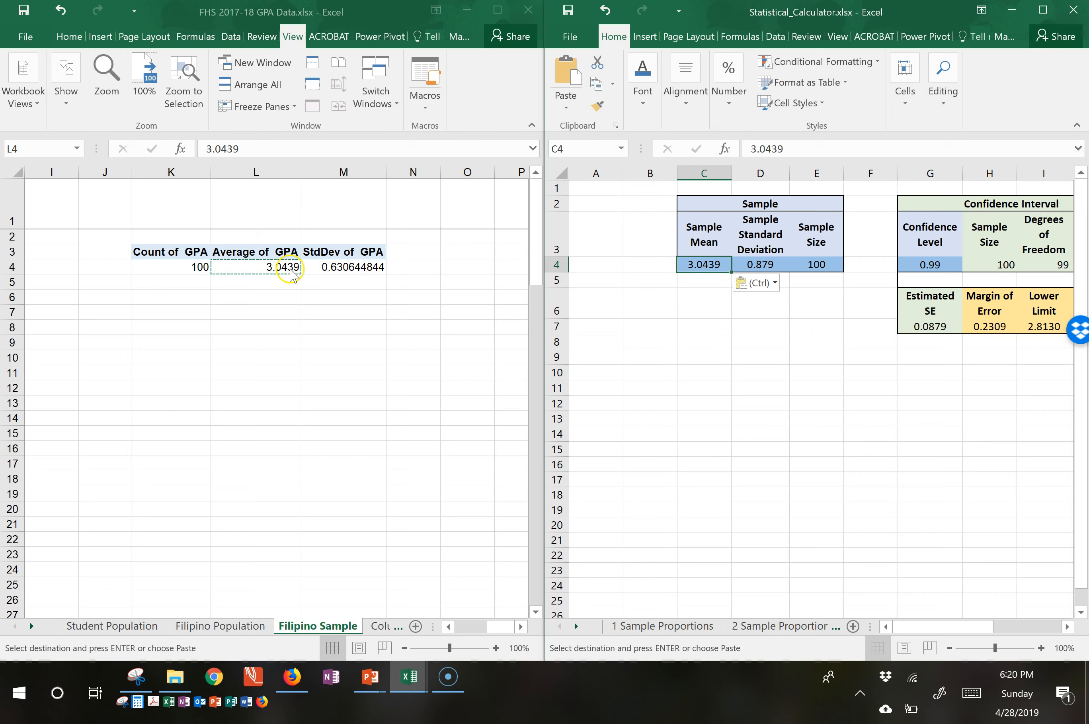
Copy the GPA standard deviation, 0.630644844, from the PivotTable and paste it as a value into the sample standard deviation.
{"action": "left_click", "coordinate": [365, 267]}
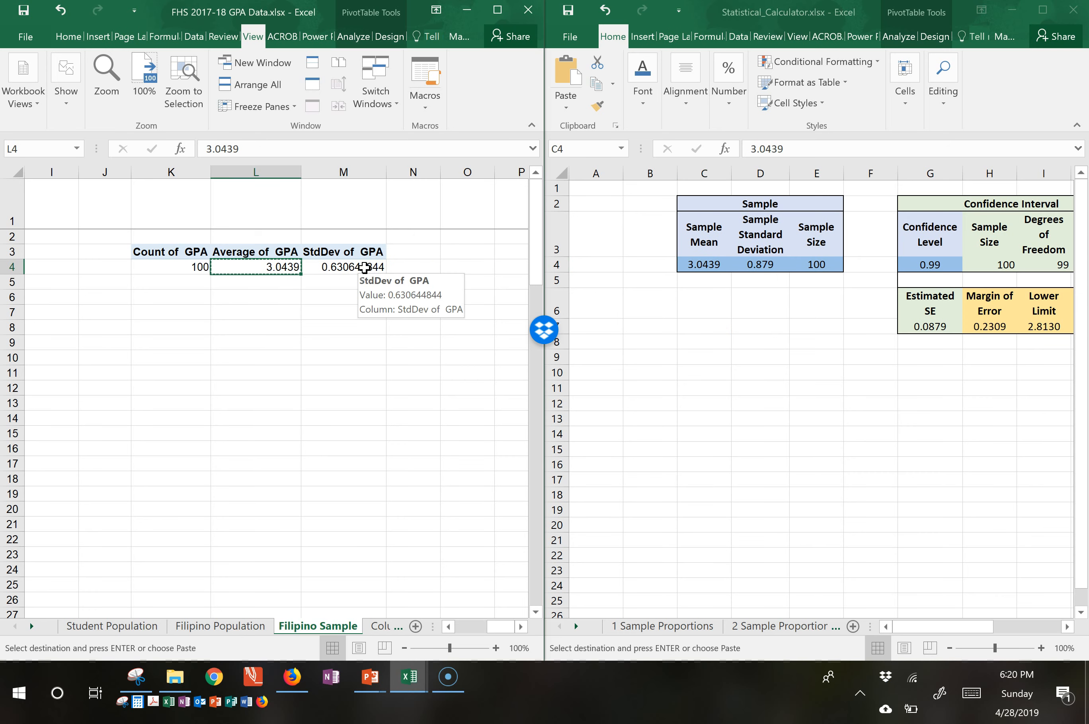
{"action": "left_click", "coordinate": [364, 267]}
{"action": "key", "text": "ctrl+c"}
{"action": "left_click", "coordinate": [755, 261]}
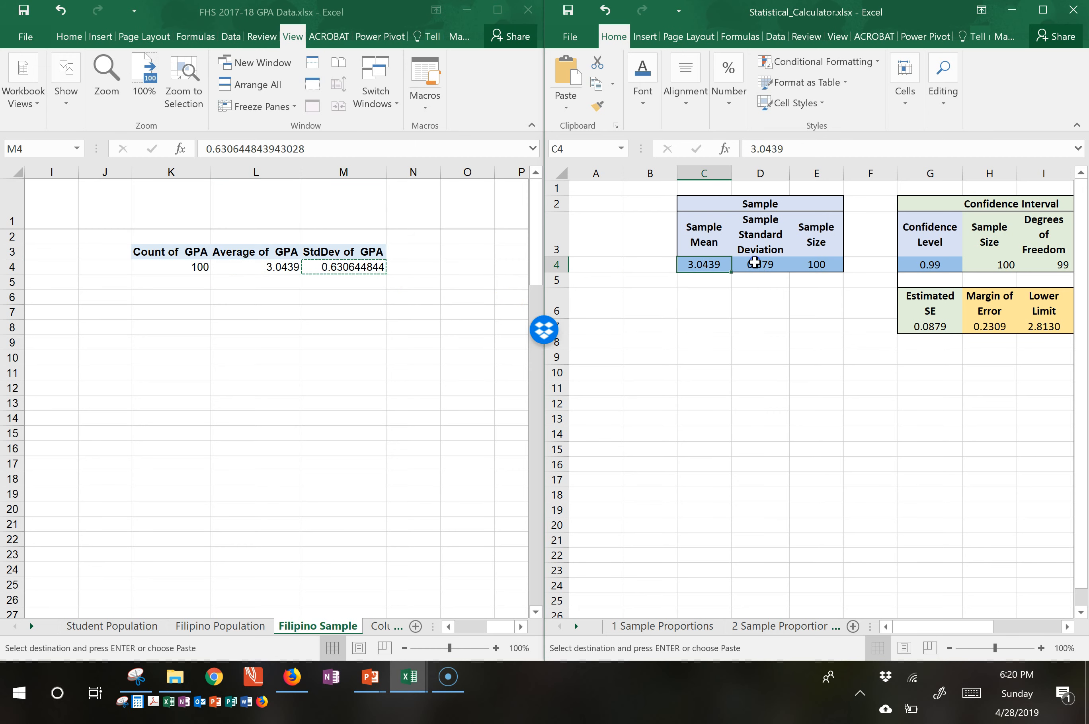
{"action": "left_click", "coordinate": [759, 264]}
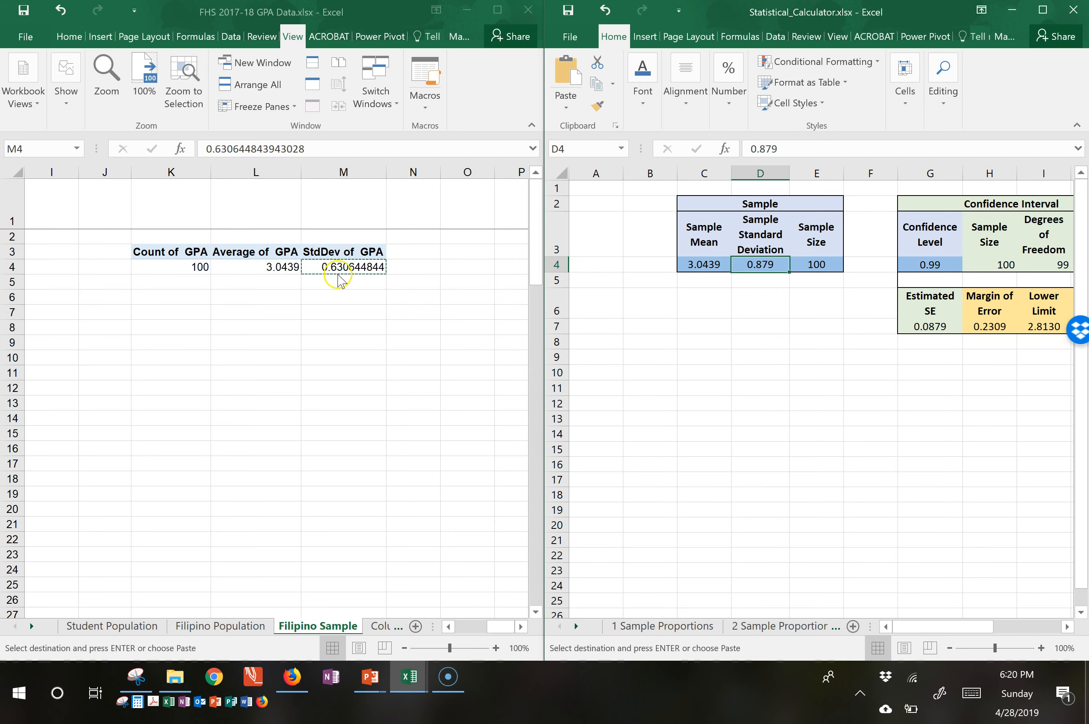
{"action": "right_click", "coordinate": [754, 264]}
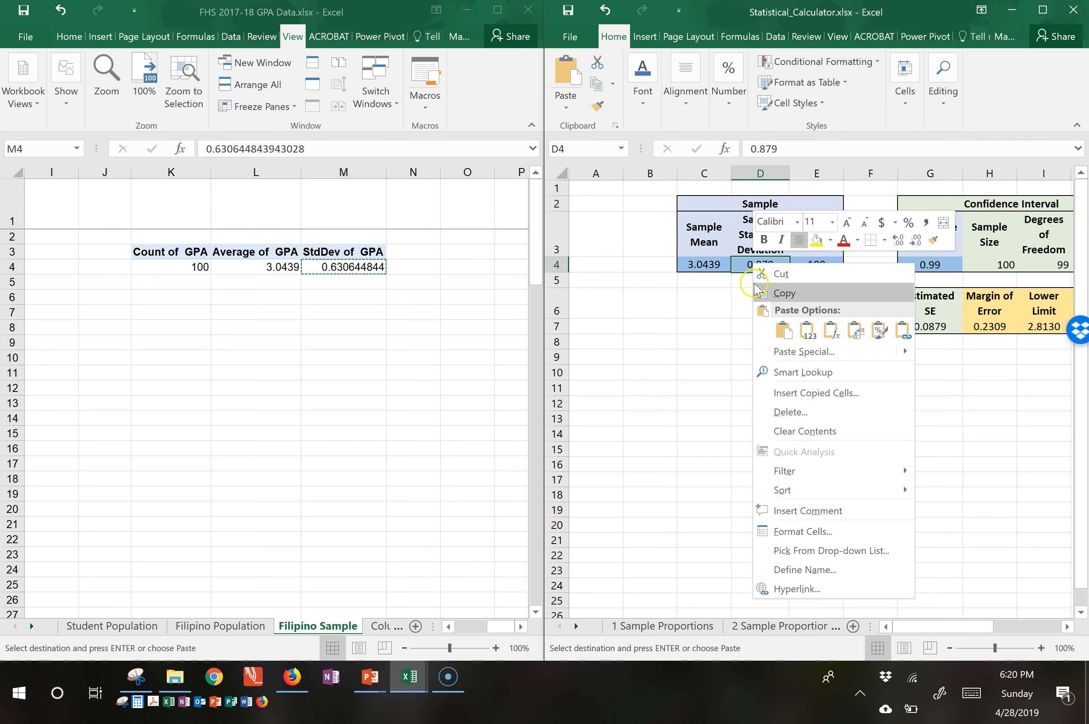
{"action": "left_click", "coordinate": [808, 330]}
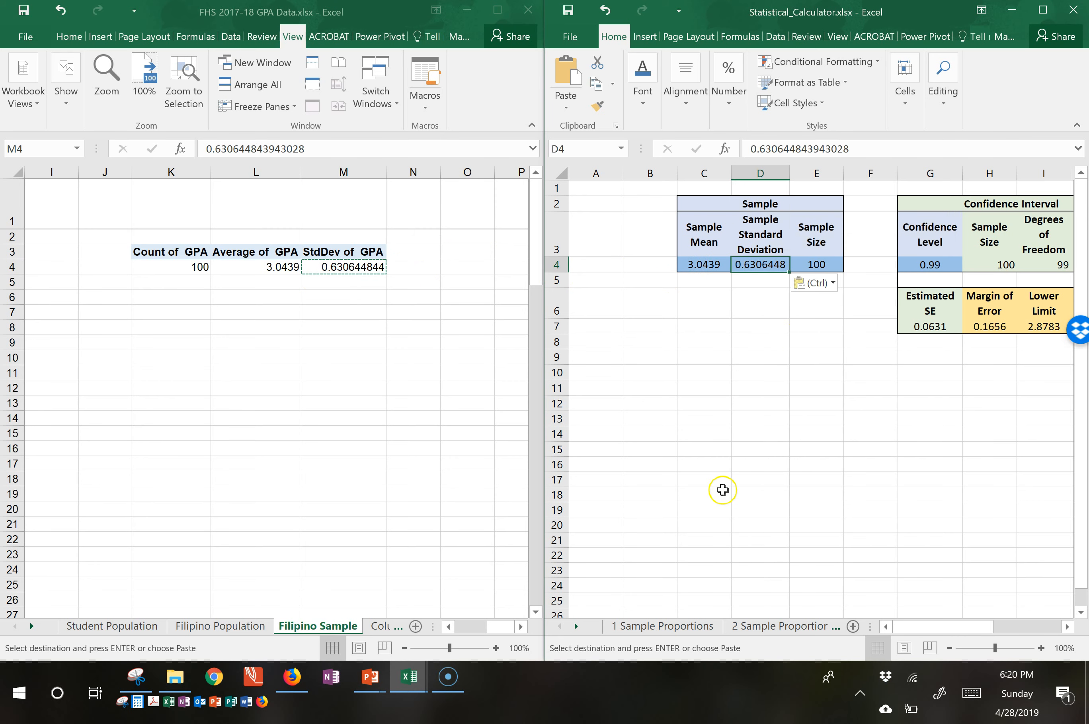
Switch to PowerPoint to read the Research Question 1 slide, and return to the calculator workbook in Excel.
{"action": "left_click", "coordinate": [370, 695]}
{"action": "left_click", "coordinate": [422, 620]}
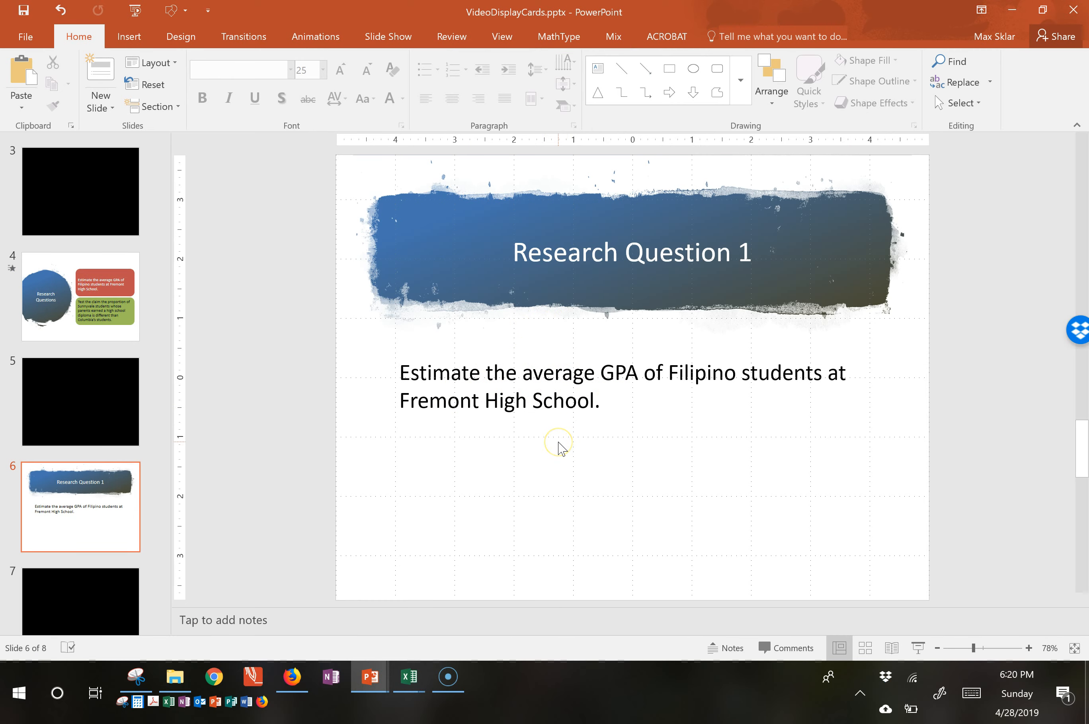
{"action": "key", "text": "alt+Tab"}
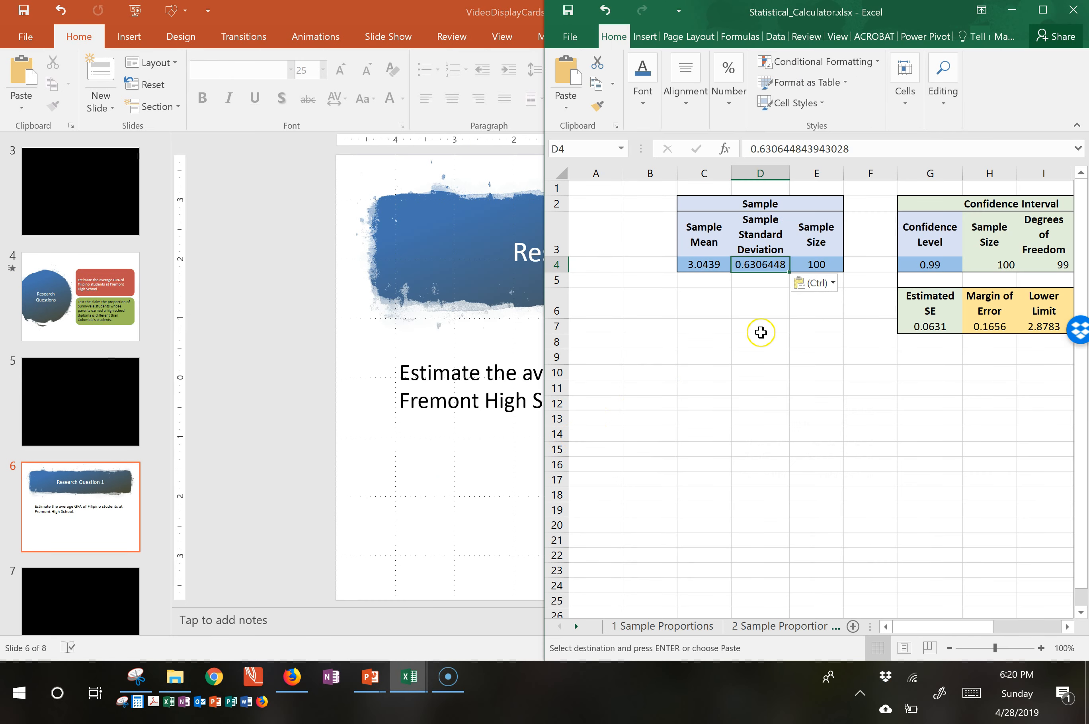
Set the confidence level in the Confidence Interval table to 0.95, with both workbooks shown side by side.
{"action": "left_click_drag", "start_coordinate": [942, 626], "coordinate": [977, 620]}
{"action": "left_click", "coordinate": [765, 265]}
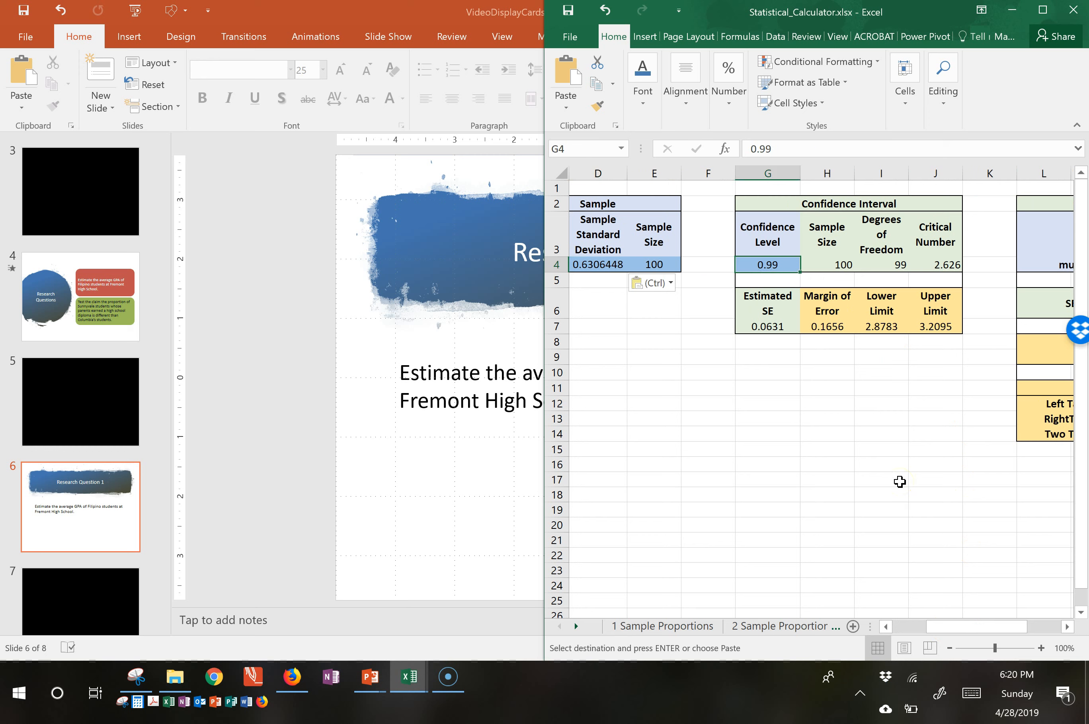
{"action": "left_click", "coordinate": [409, 678]}
{"action": "left_click", "coordinate": [388, 608]}
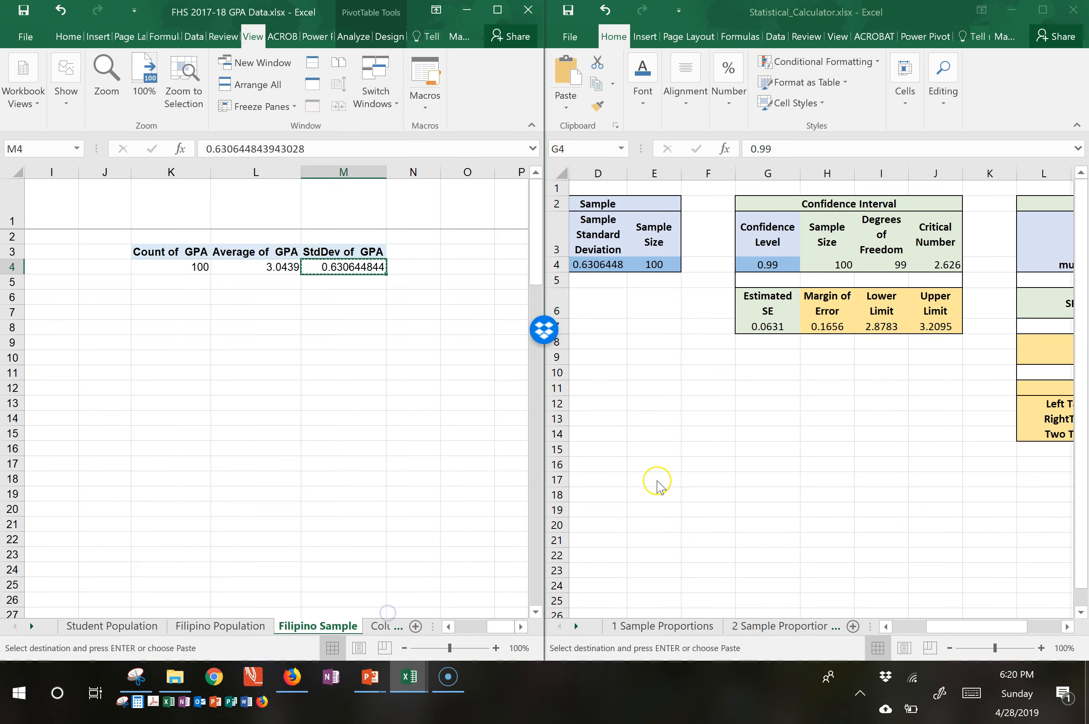
{"action": "left_click", "coordinate": [861, 270]}
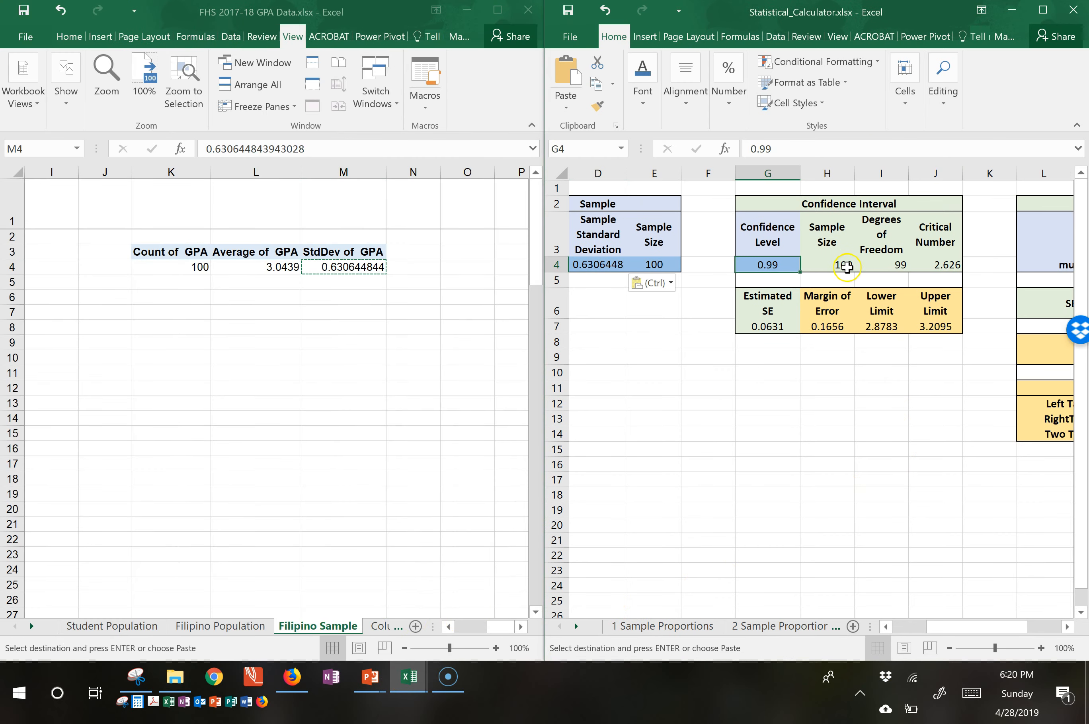
{"action": "type", "text": ".9"}
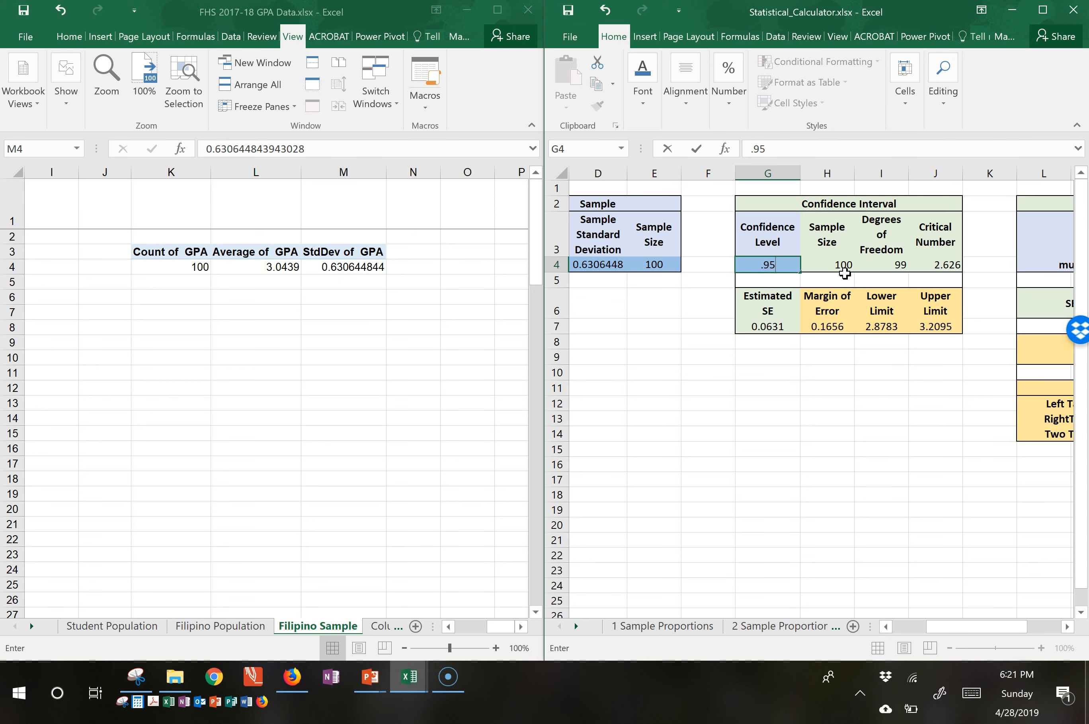
{"action": "key", "text": "Return"}
Change the confidence level to 0.90.
{"action": "key", "text": "Up"}
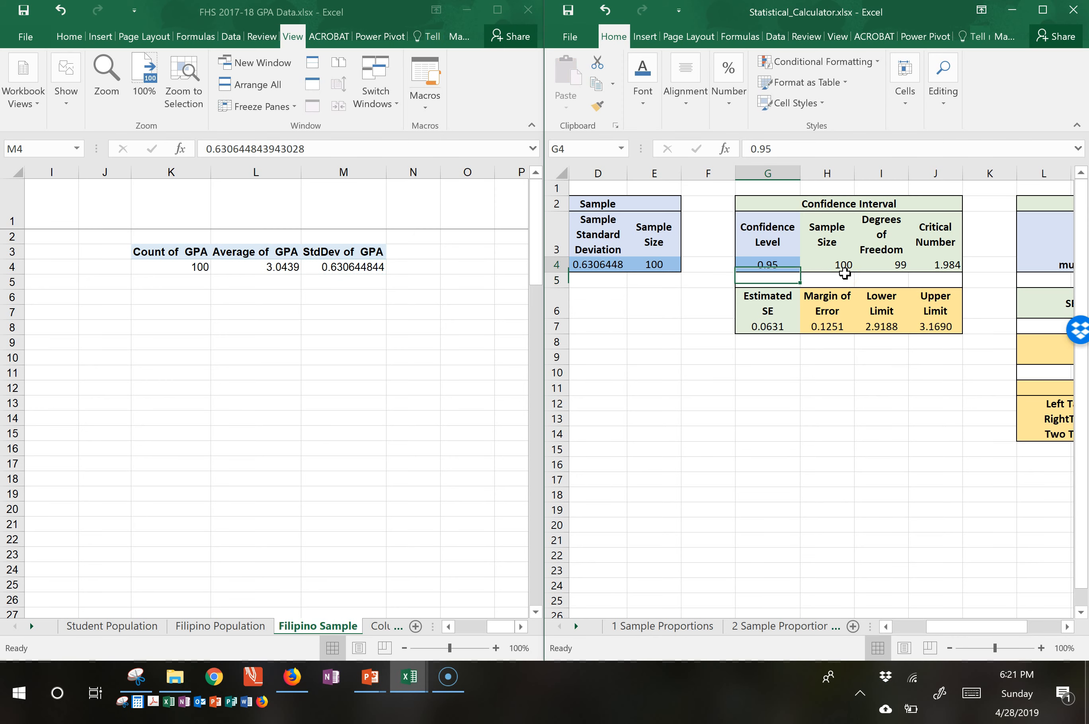
{"action": "type", "text": ".90"}
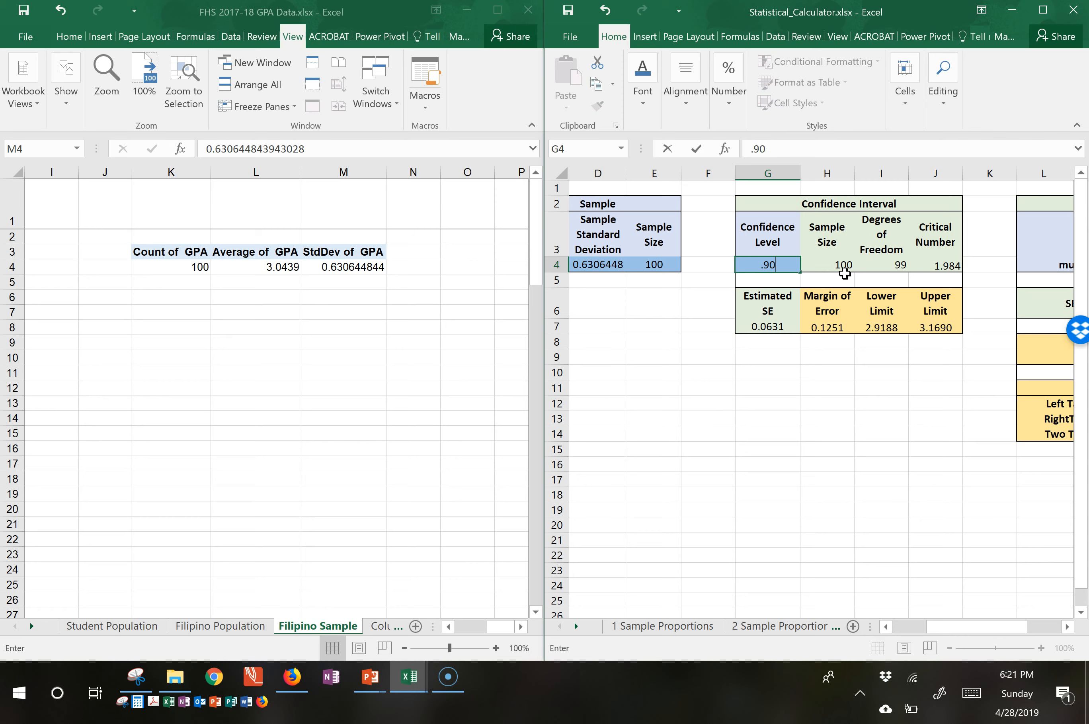
{"action": "key", "text": "Return"}
Change the confidence level to 0.999.
{"action": "key", "text": "Up"}
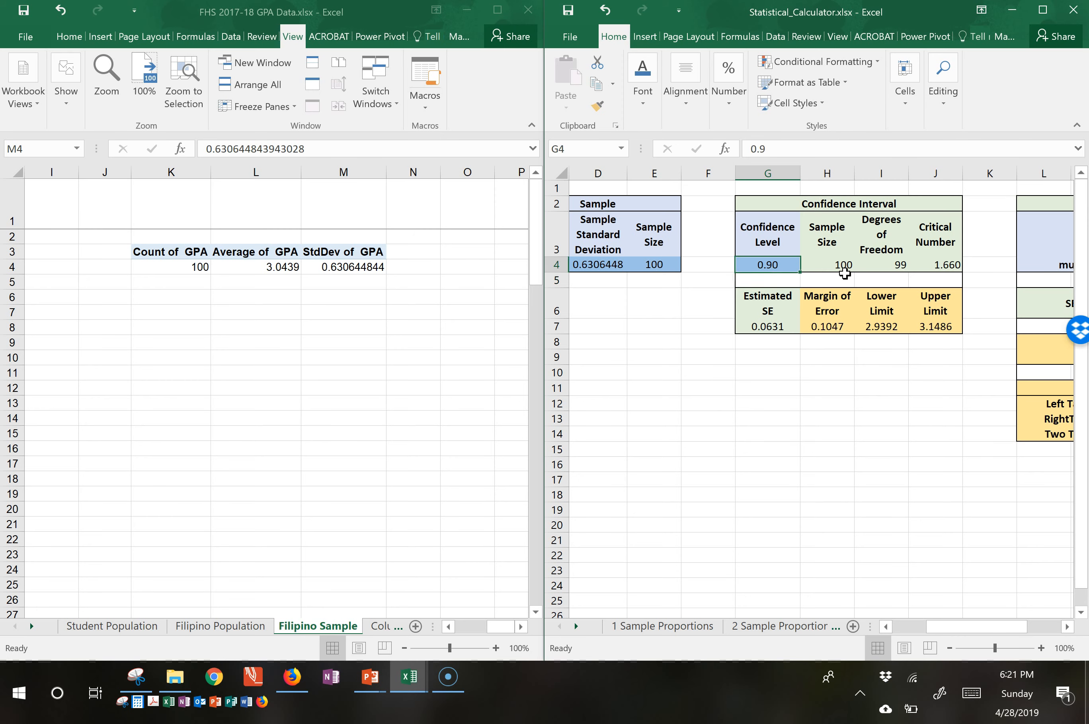
{"action": "type", "text": ".999"}
{"action": "key", "text": "Return"}
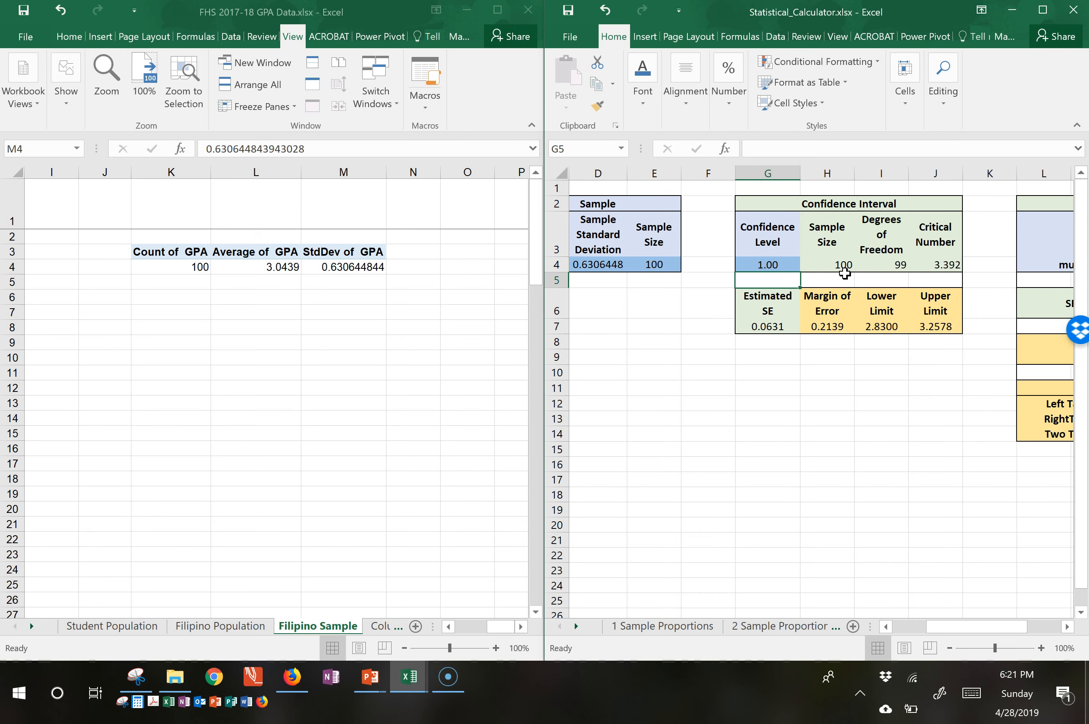
Set the confidence level in the Confidence Interval table to 0.95.
{"action": "key", "text": "Up"}
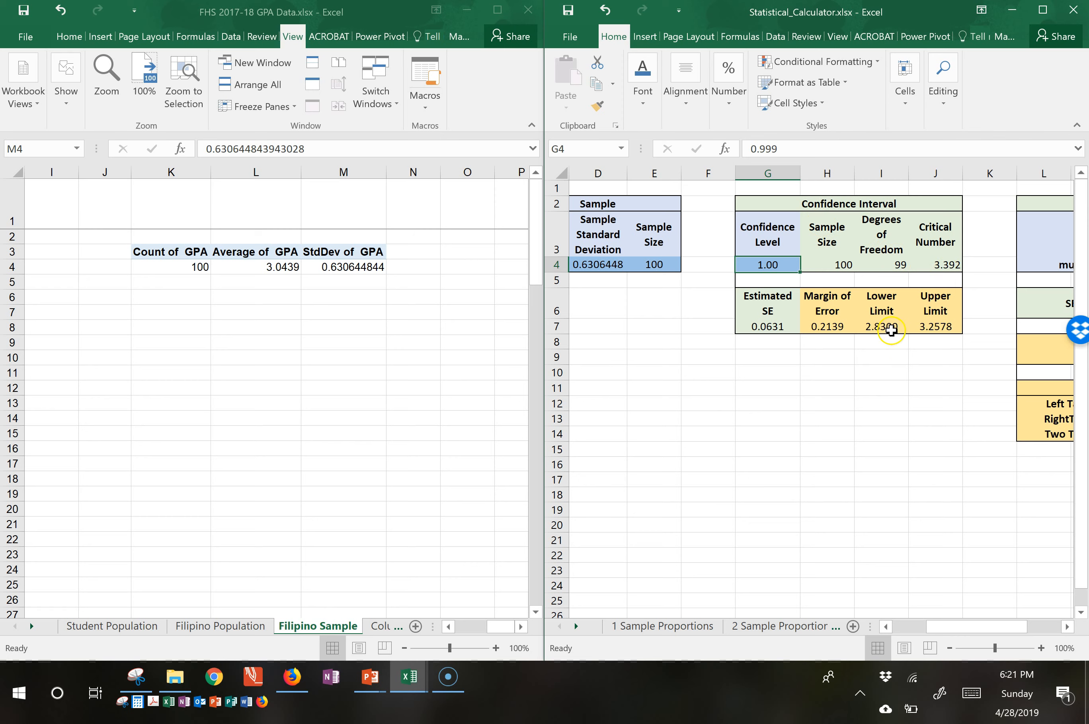
{"action": "left_click", "coordinate": [773, 265]}
{"action": "type", "text": ".95"}
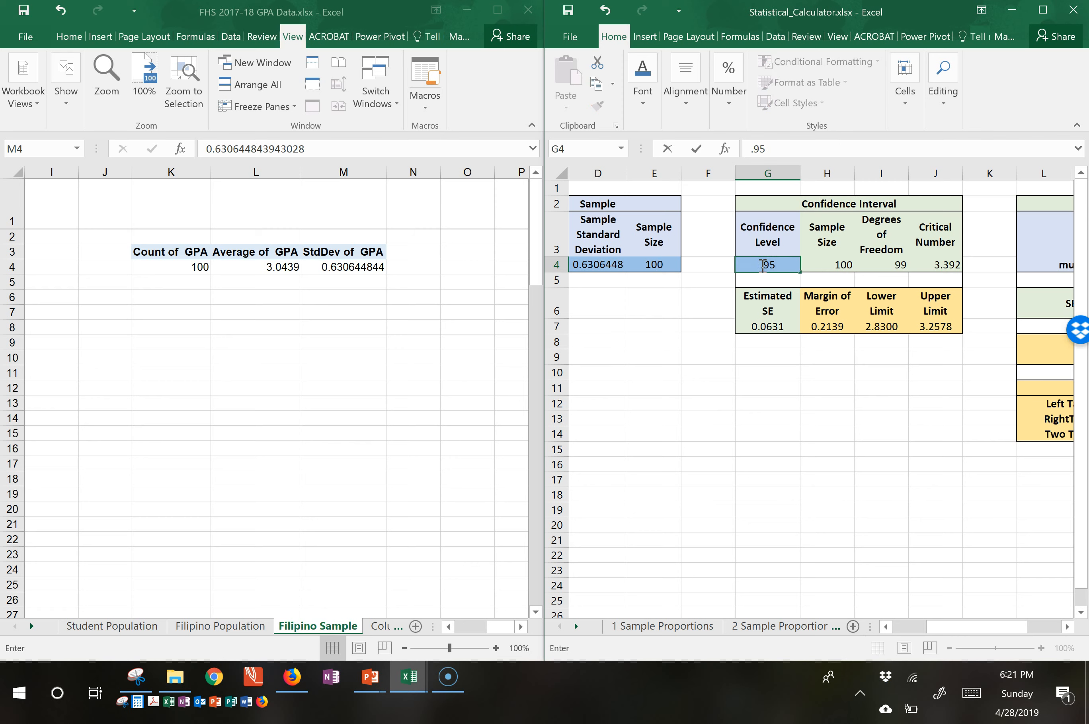
{"action": "key", "text": "Return"}
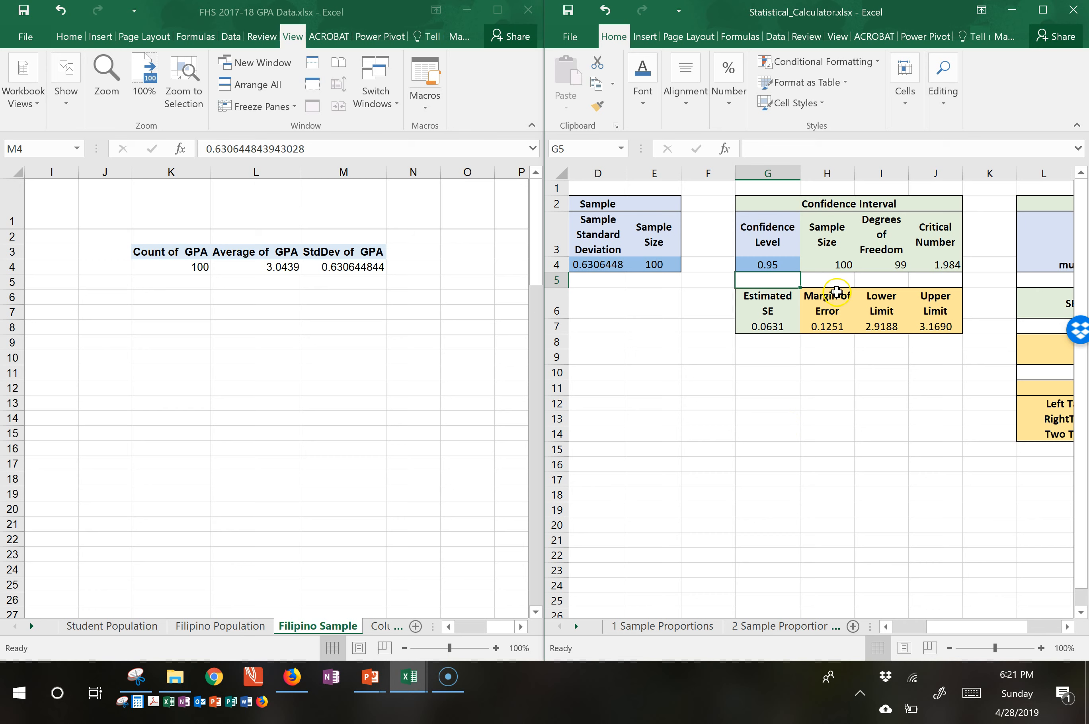
Examine the estimated standard error, margin of error, and lower and upper limits in the Confidence Interval table.
{"action": "left_click", "coordinate": [775, 300]}
{"action": "left_click", "coordinate": [875, 317]}
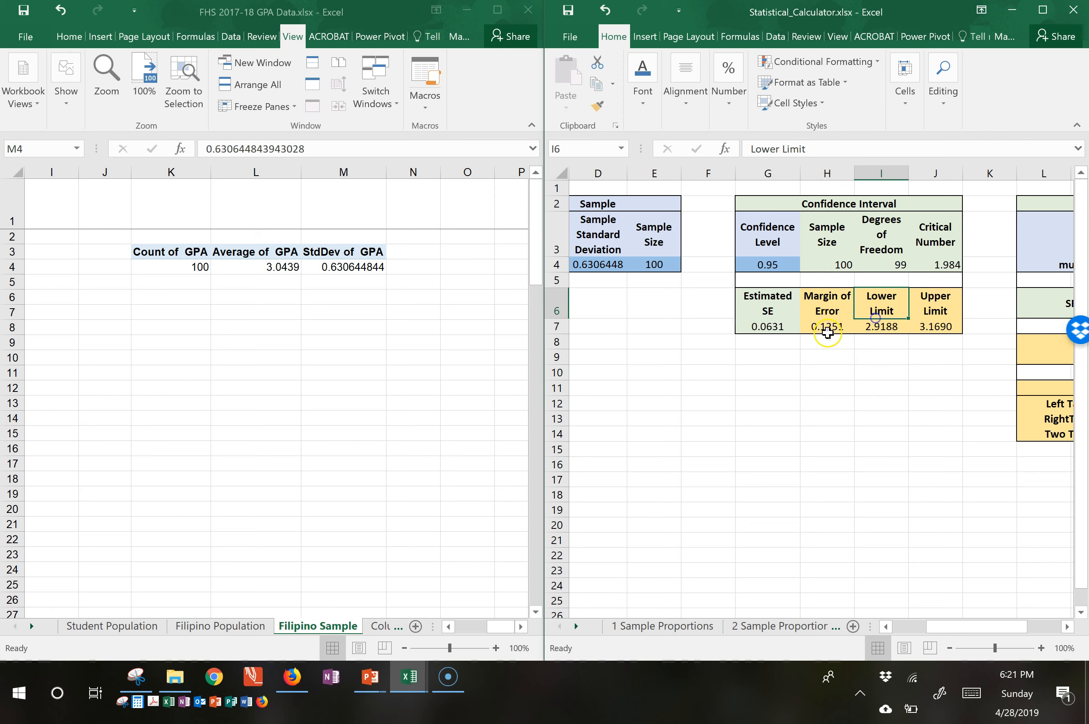
{"action": "left_click", "coordinate": [775, 328]}
{"action": "left_click", "coordinate": [827, 329]}
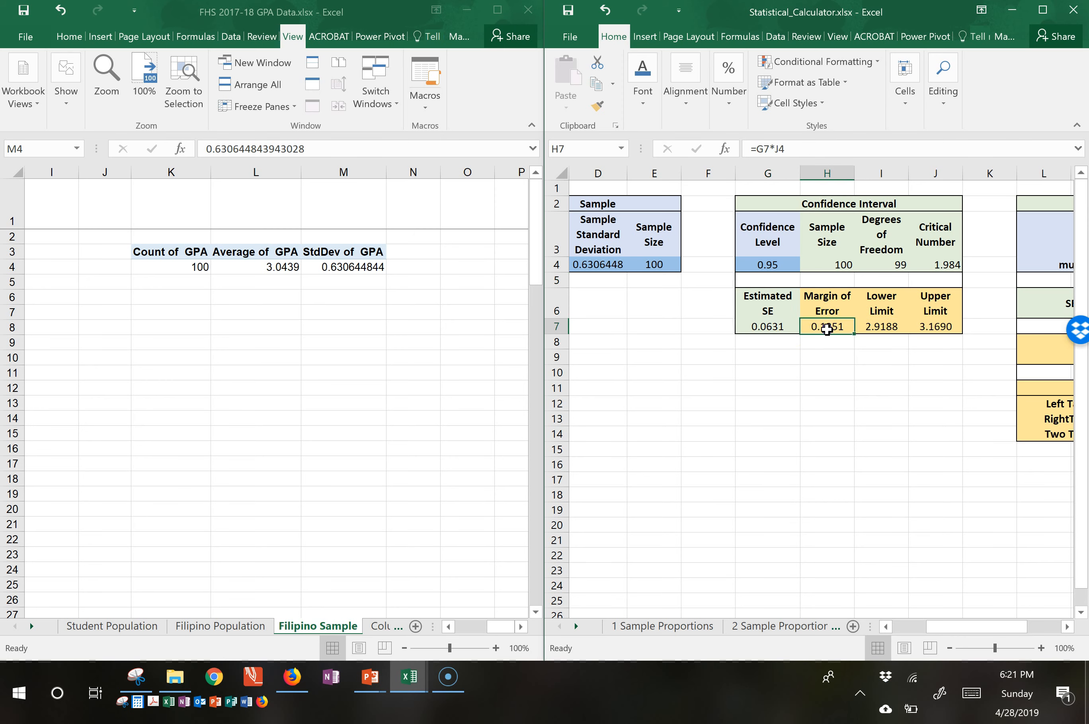
{"action": "left_click", "coordinate": [883, 330]}
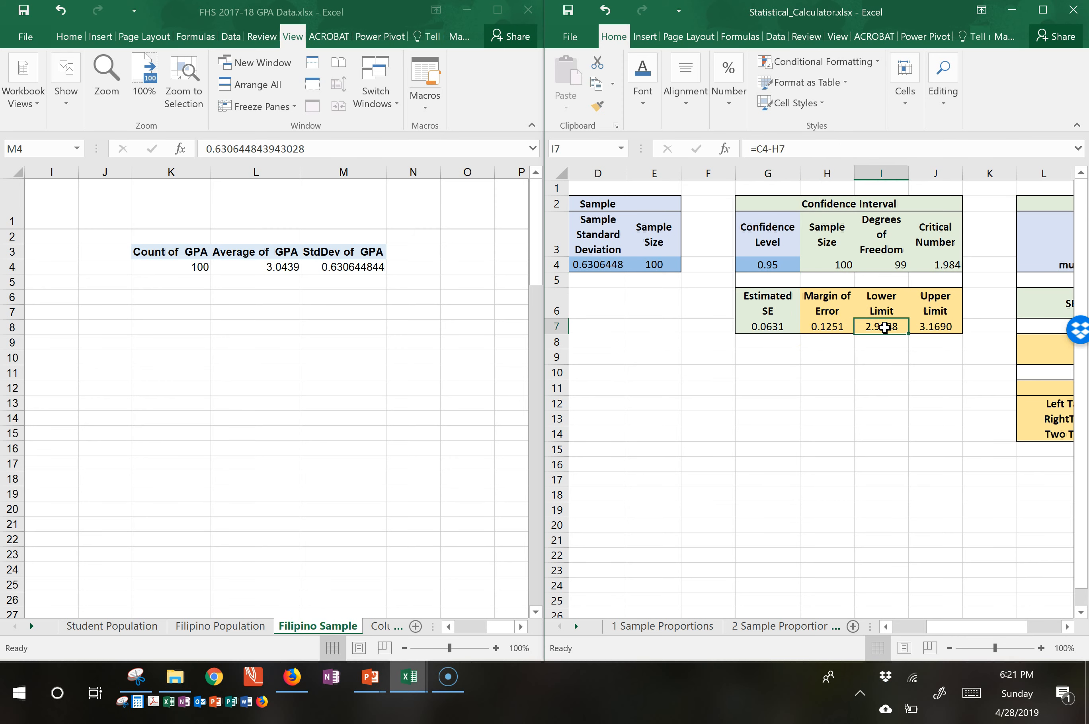
{"action": "left_click", "coordinate": [935, 327]}
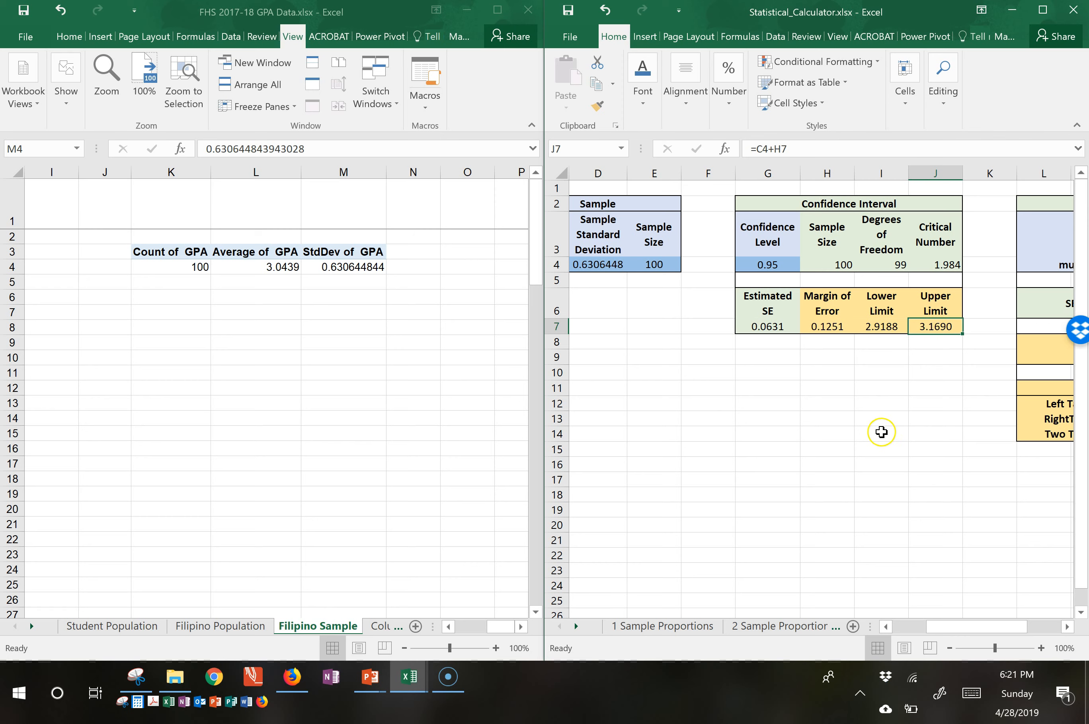
{"action": "left_click", "coordinate": [883, 331]}
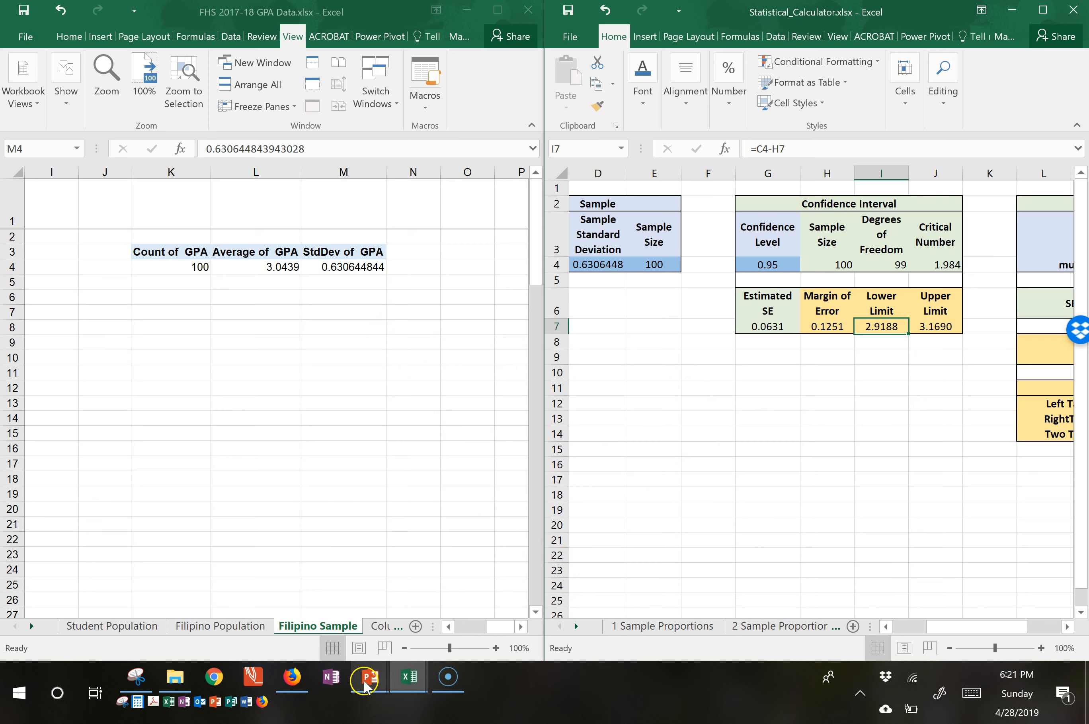
Switch to the PowerPoint slide show to view the Research Question 1 slide.
{"action": "mouse_move", "coordinate": [370, 677]}
{"action": "left_click", "coordinate": [468, 586]}
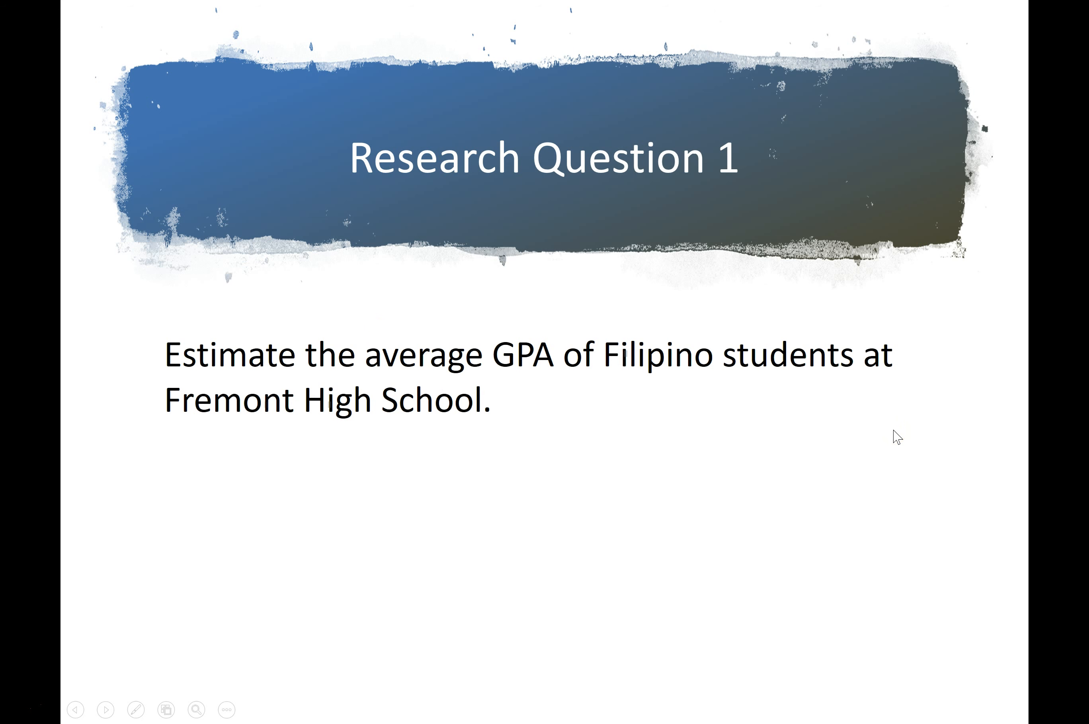
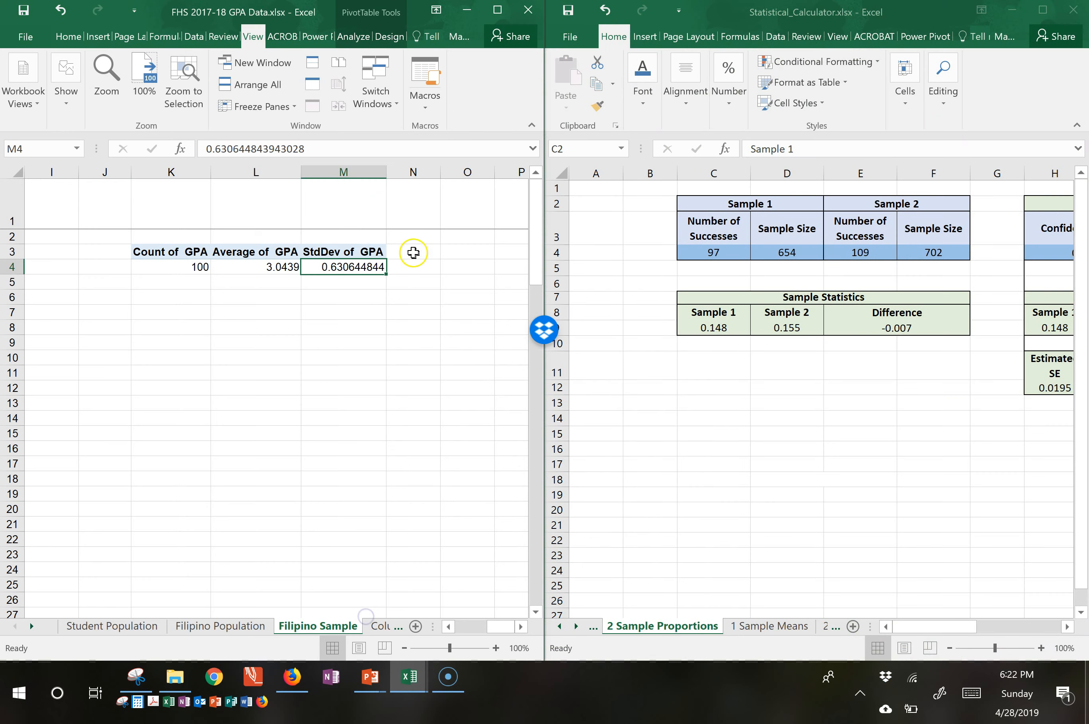
Maximize the GPA data workbook, look over the Columbia Sample and Sunnyvale Sample sheets, and open the Pooled Sample sheet.
{"action": "left_click", "coordinate": [498, 9]}
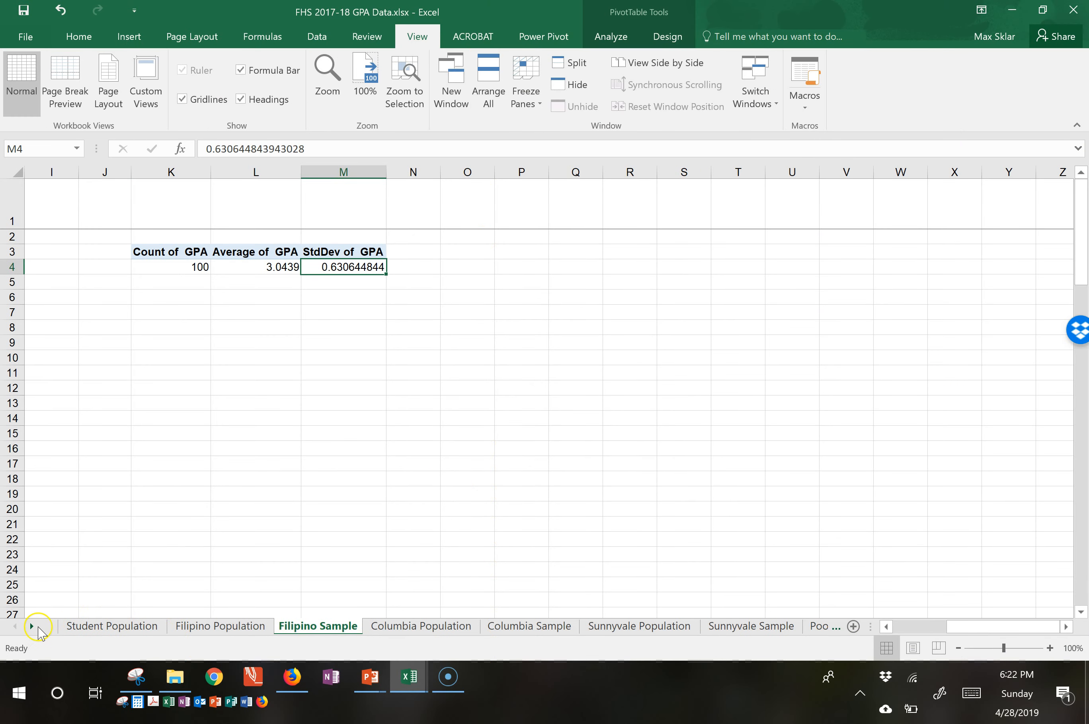
{"action": "left_click", "coordinate": [33, 626]}
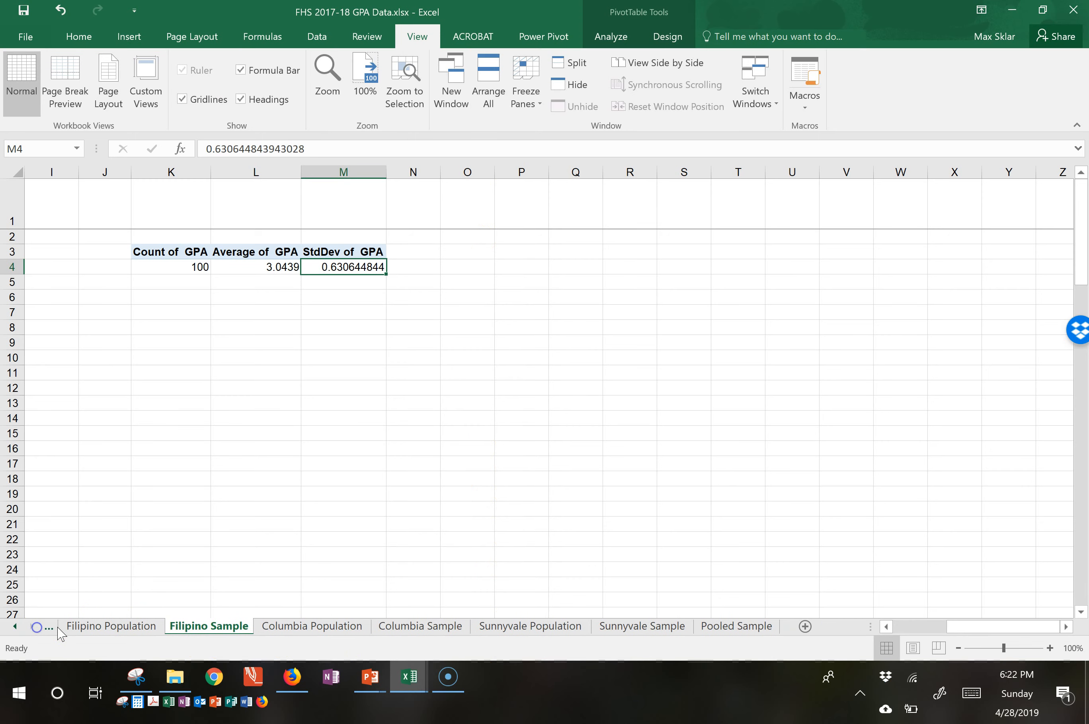
{"action": "left_click", "coordinate": [418, 626]}
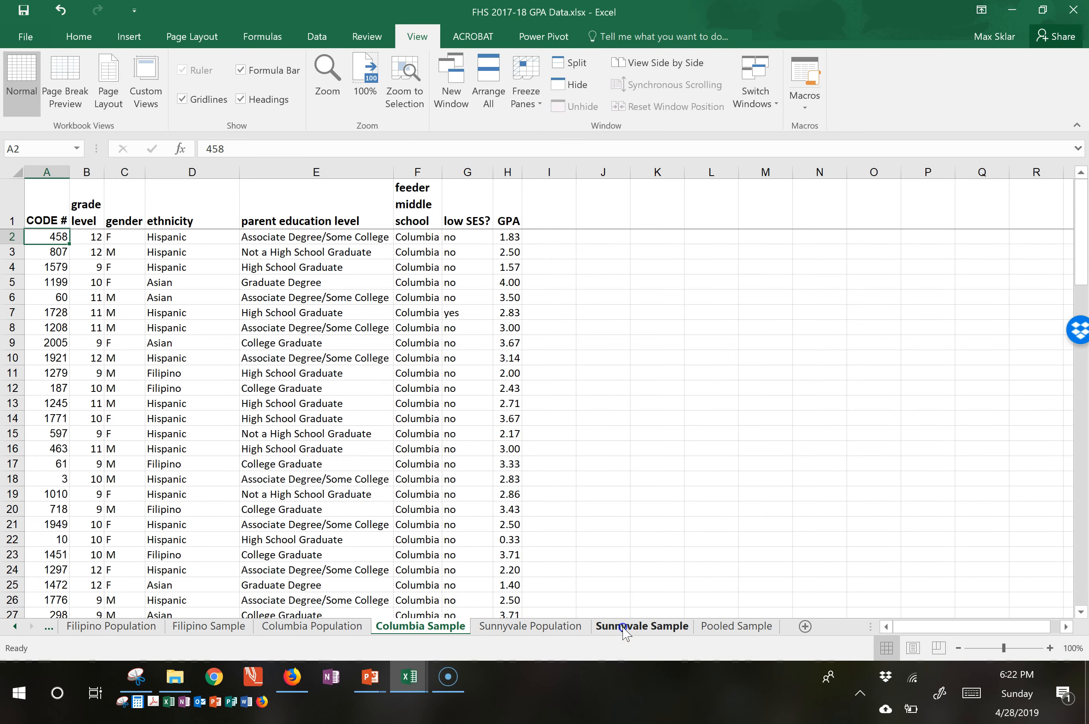
{"action": "left_click", "coordinate": [624, 628]}
{"action": "left_click", "coordinate": [730, 626]}
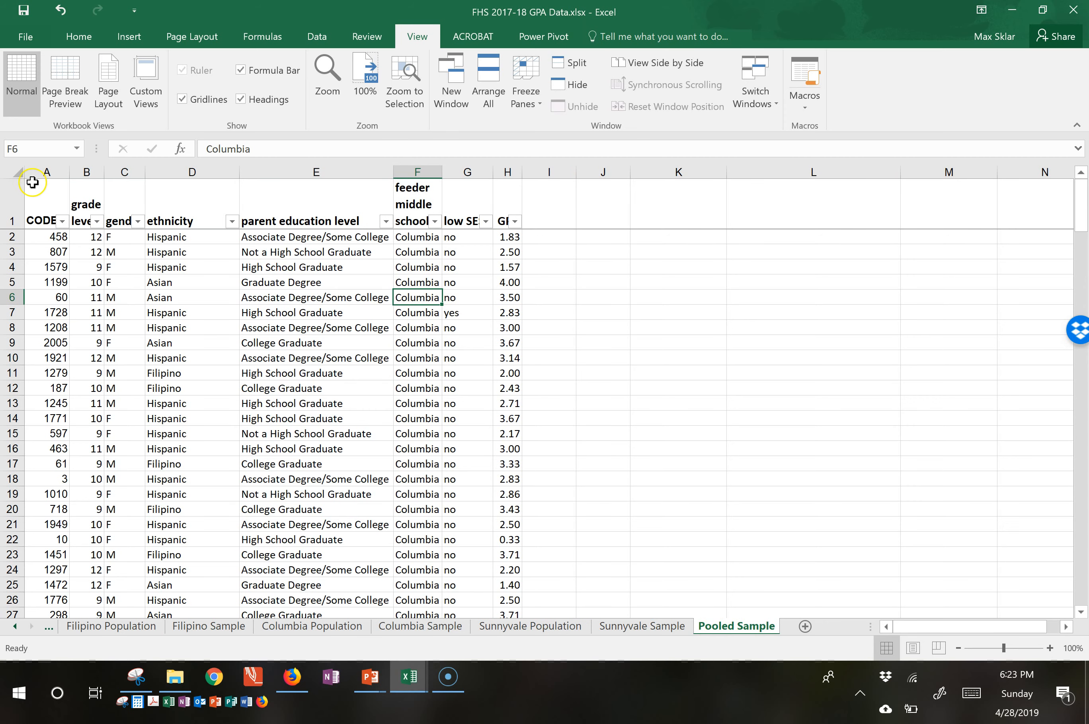
Create a PivotTable from the pooled sample range A1:H201, placed in the existing worksheet at cell K3.
{"action": "left_click", "coordinate": [32, 198]}
{"action": "key", "text": "ctrl+shift+Right"}
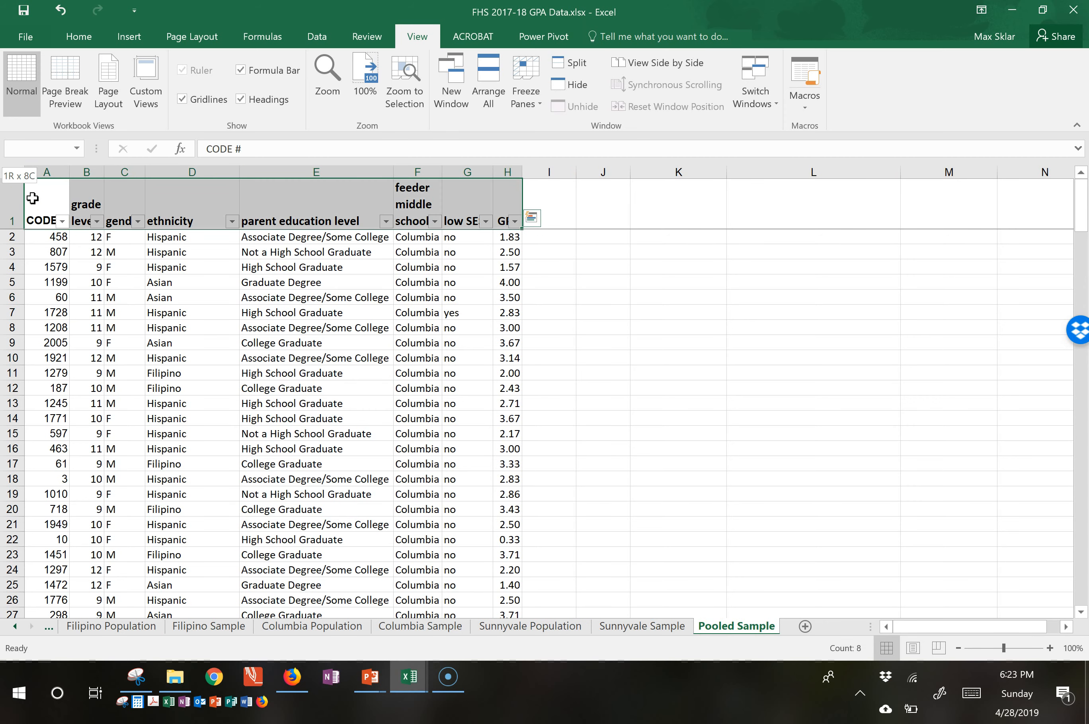
{"action": "key", "text": "ctrl+shift+Down"}
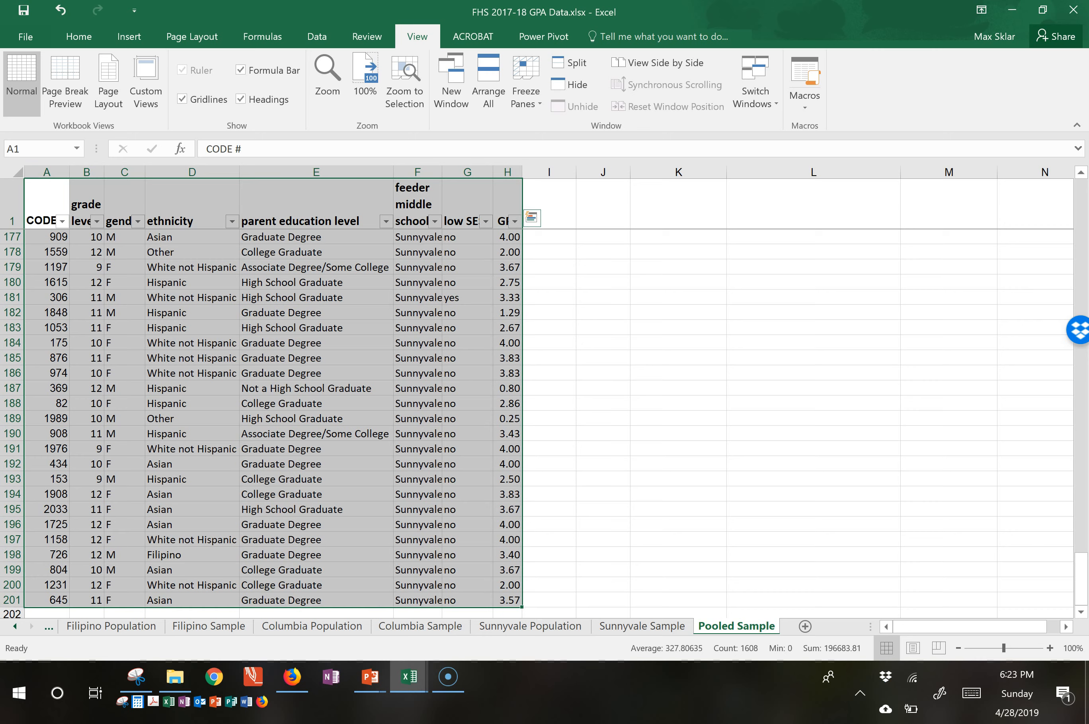
{"action": "left_click", "coordinate": [113, 40]}
{"action": "left_click", "coordinate": [19, 74]}
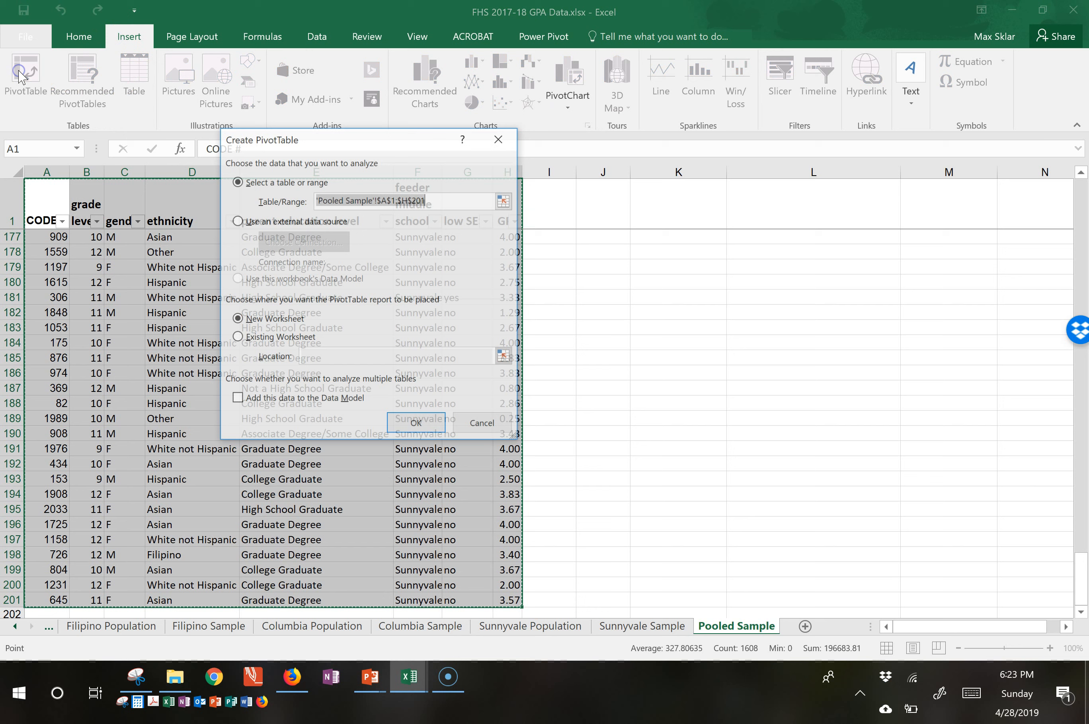
{"action": "left_click", "coordinate": [283, 336]}
{"action": "left_click", "coordinate": [345, 352]}
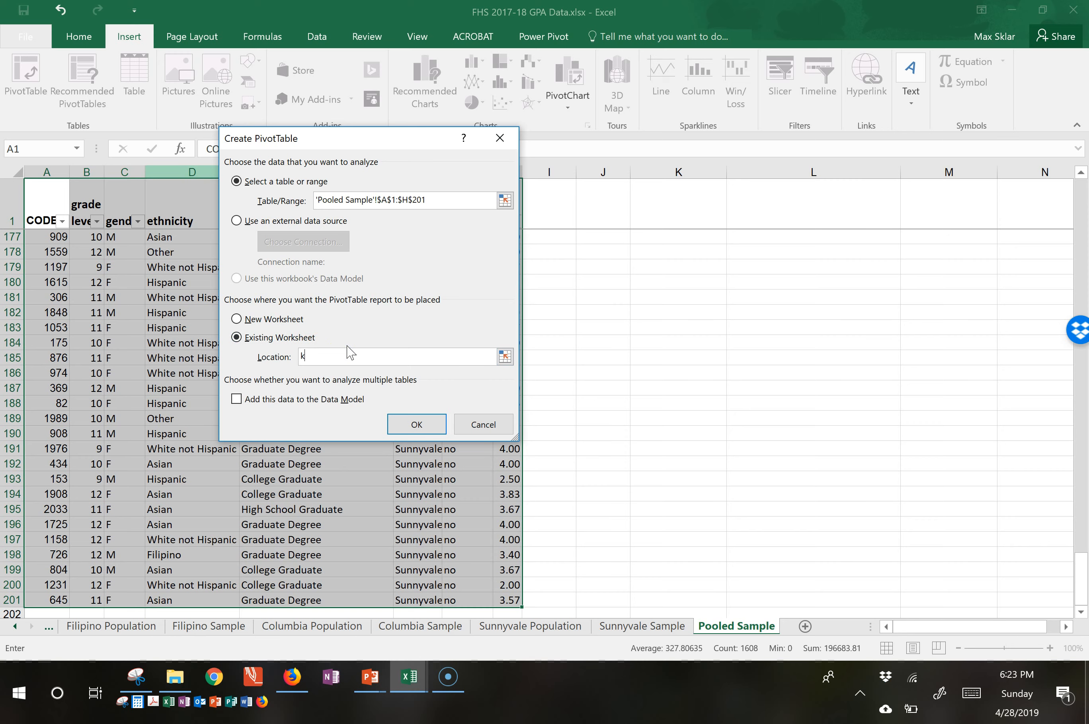
{"action": "left_click", "coordinate": [417, 424]}
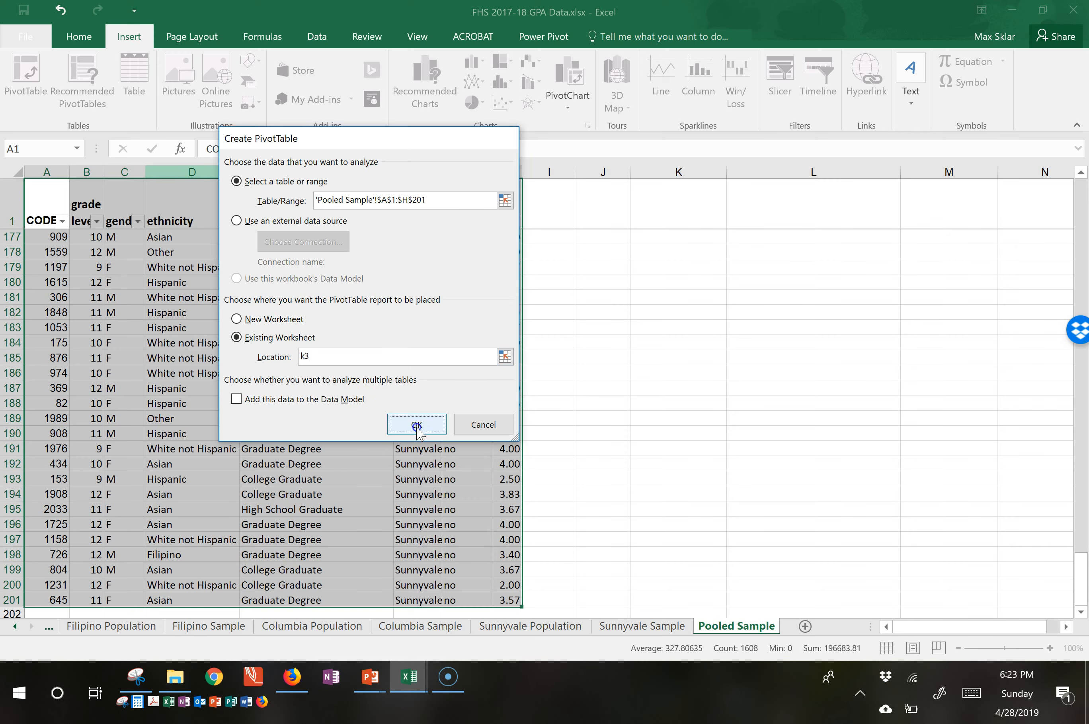
Add feeder middle school as the row field of the new PivotTable at K3.
{"action": "scroll", "coordinate": [656, 434], "scroll_direction": "up", "scroll_amount": 20}
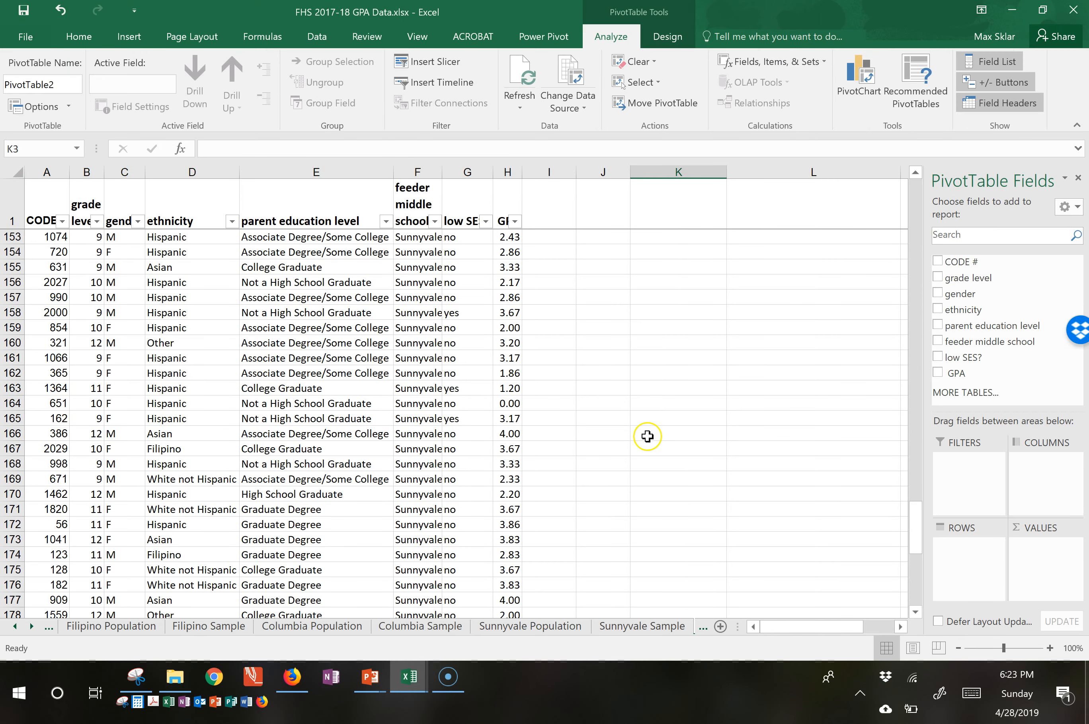
{"action": "scroll", "coordinate": [647, 435], "scroll_direction": "up", "scroll_amount": 20}
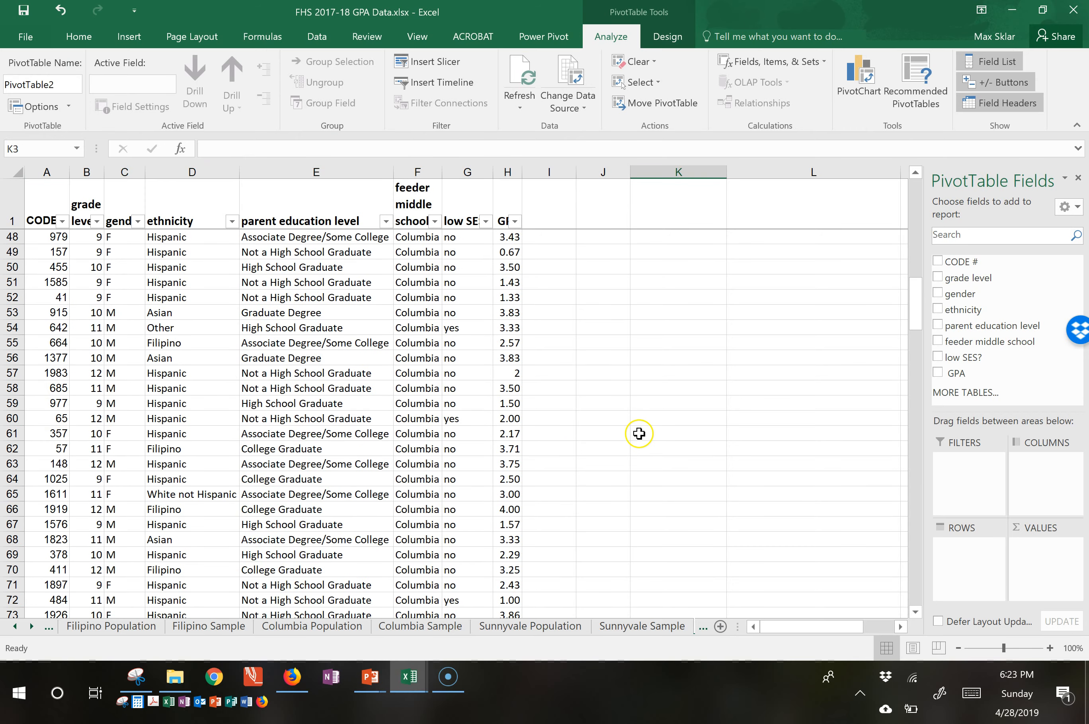
{"action": "scroll", "coordinate": [639, 433], "scroll_direction": "up", "scroll_amount": 4}
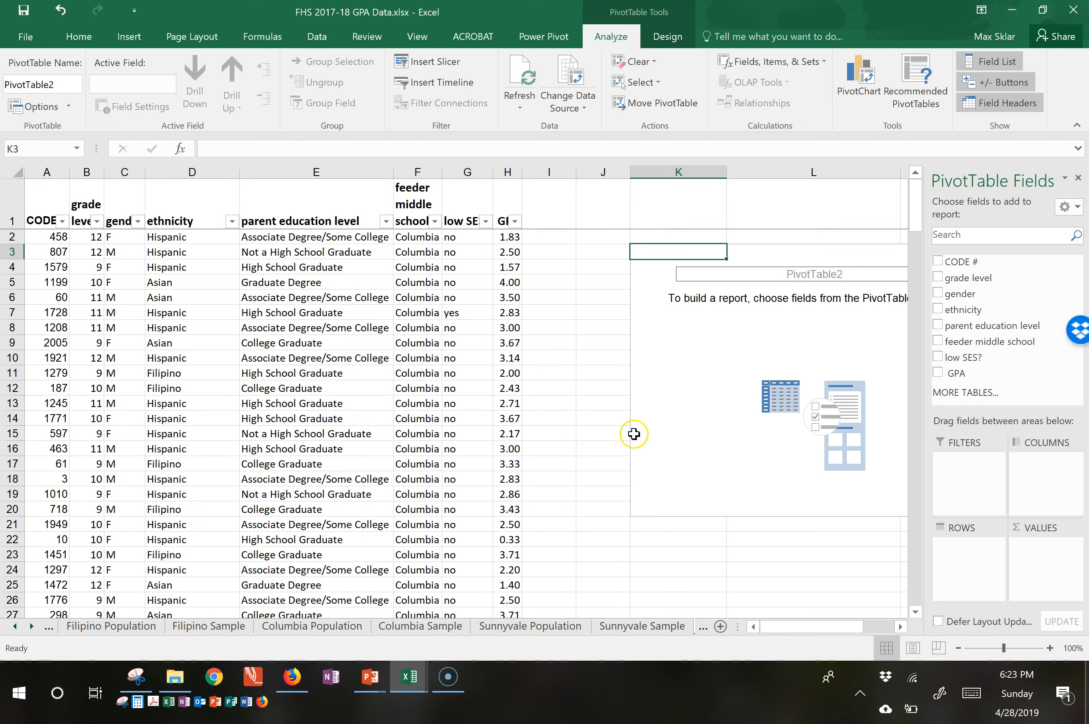
{"action": "left_click", "coordinate": [792, 625], "text": "ctrl"}
{"action": "left_click_drag", "start_coordinate": [792, 625], "coordinate": [862, 626]}
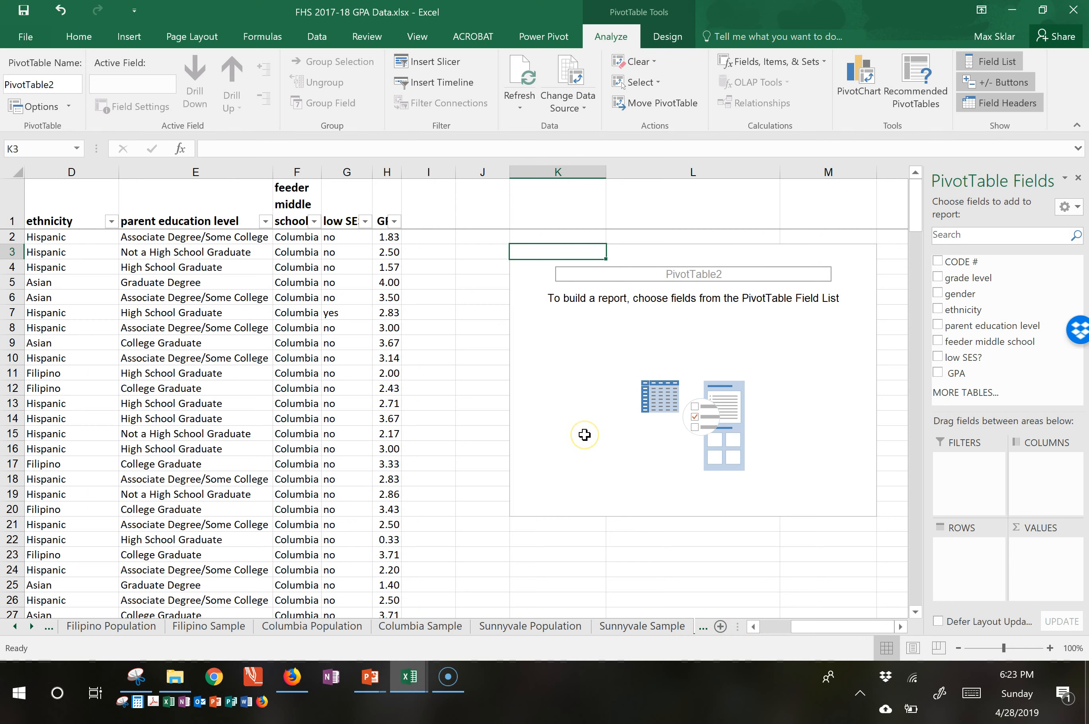
{"action": "left_click", "coordinate": [655, 625]}
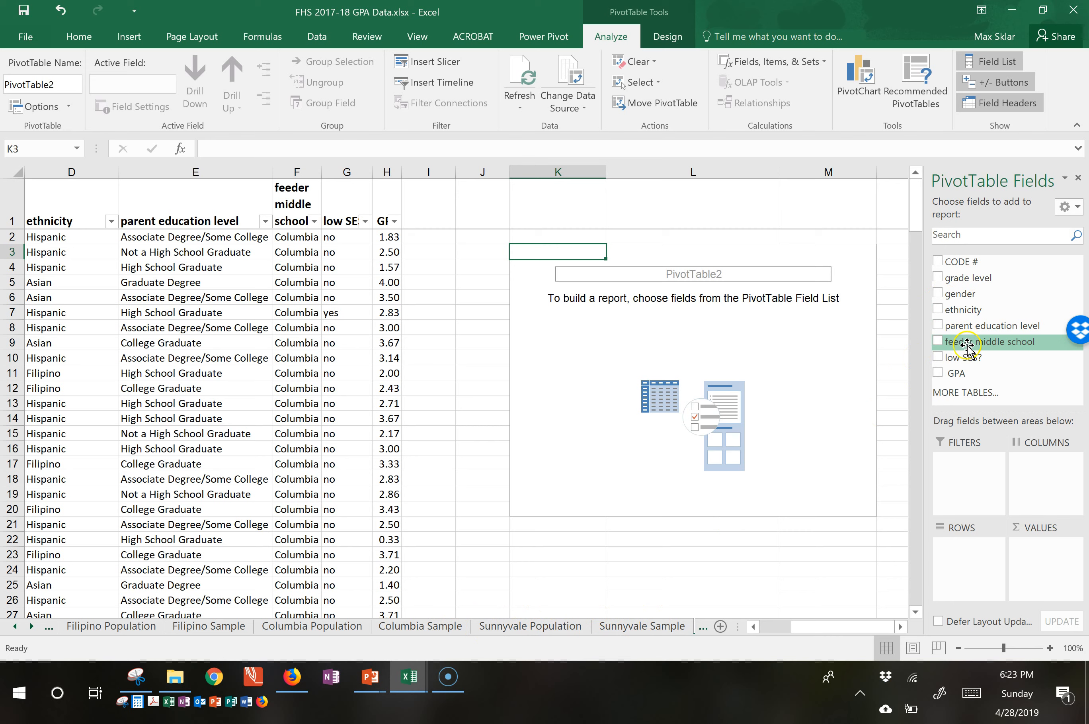
{"action": "left_click_drag", "start_coordinate": [966, 356], "coordinate": [966, 355]}
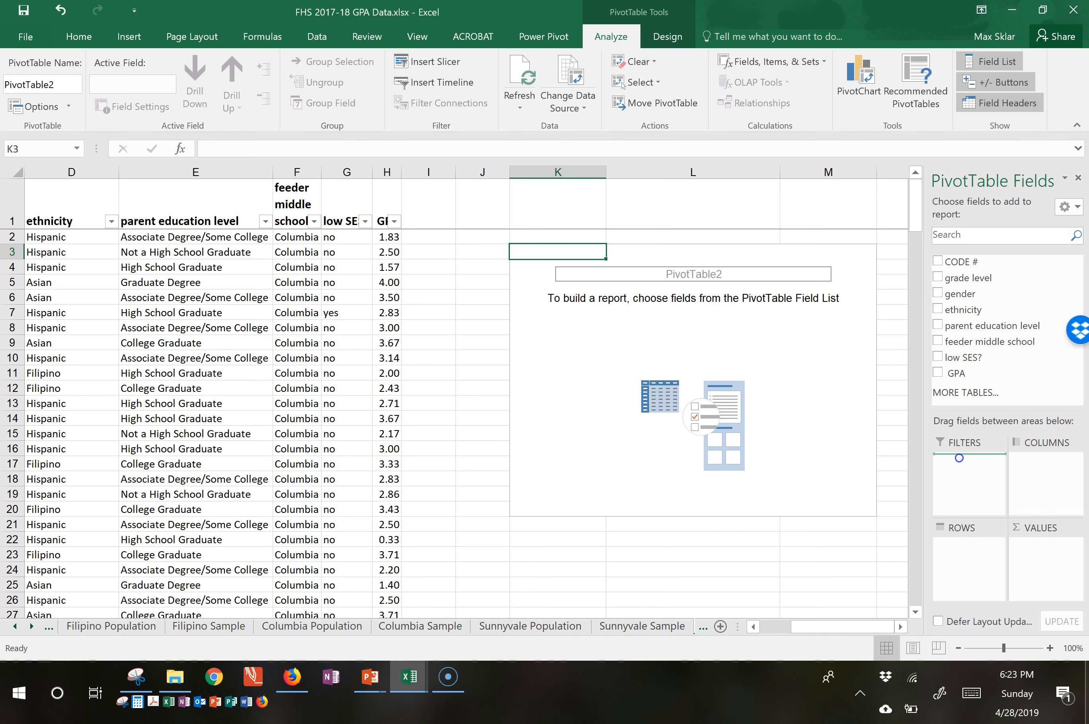
{"action": "left_click_drag", "start_coordinate": [968, 561], "coordinate": [969, 563]}
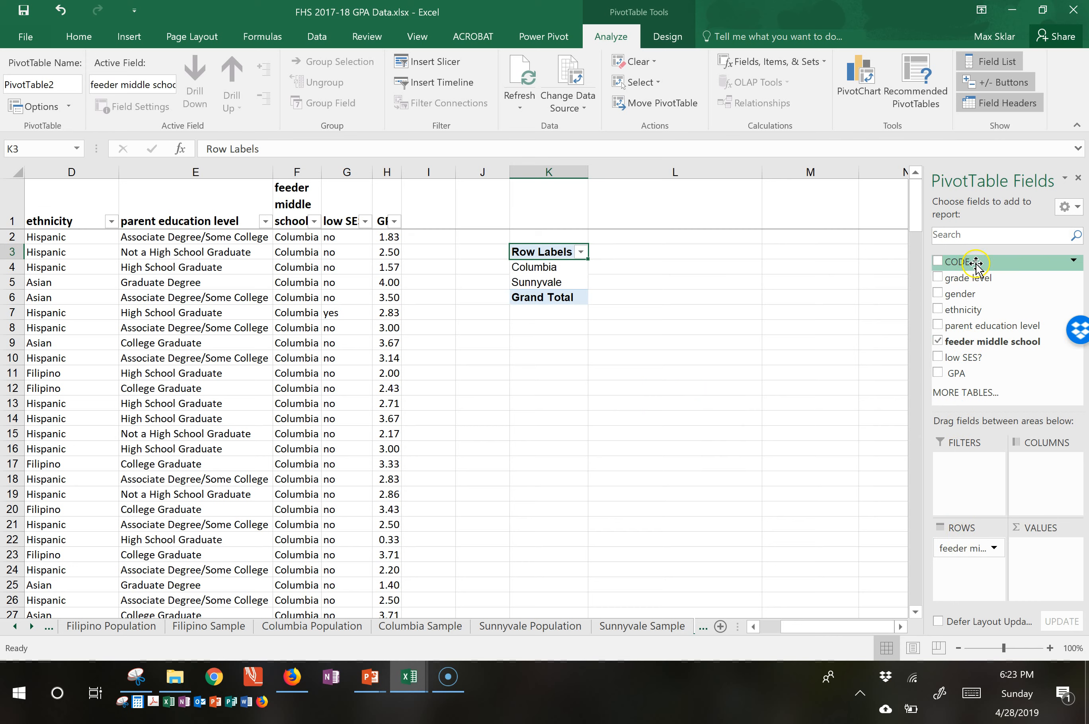
Add CODE # as the PivotTable's value field and summarize it by Count.
{"action": "left_click_drag", "start_coordinate": [977, 264], "coordinate": [1048, 555]}
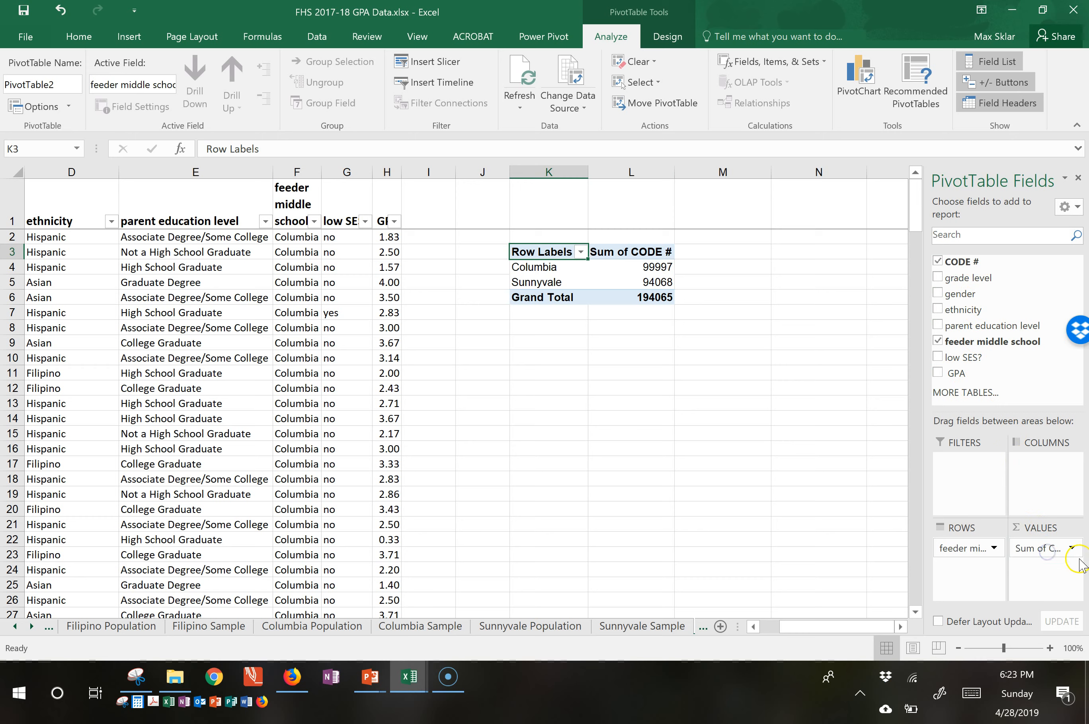
{"action": "left_click", "coordinate": [1073, 547]}
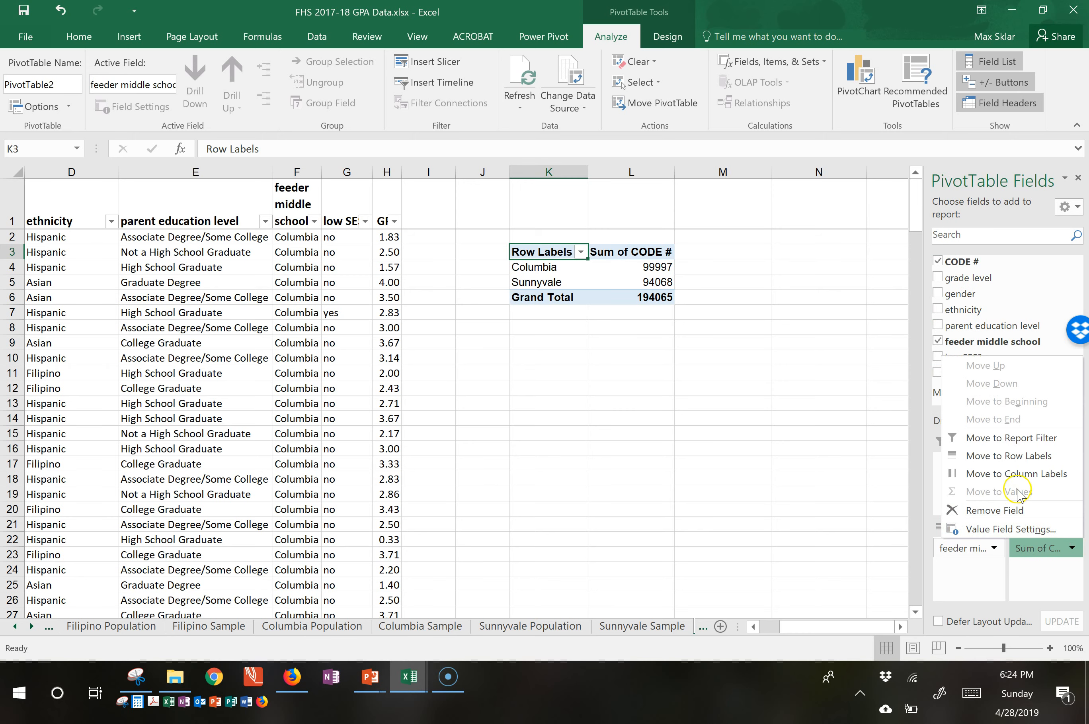
{"action": "left_click", "coordinate": [1000, 529]}
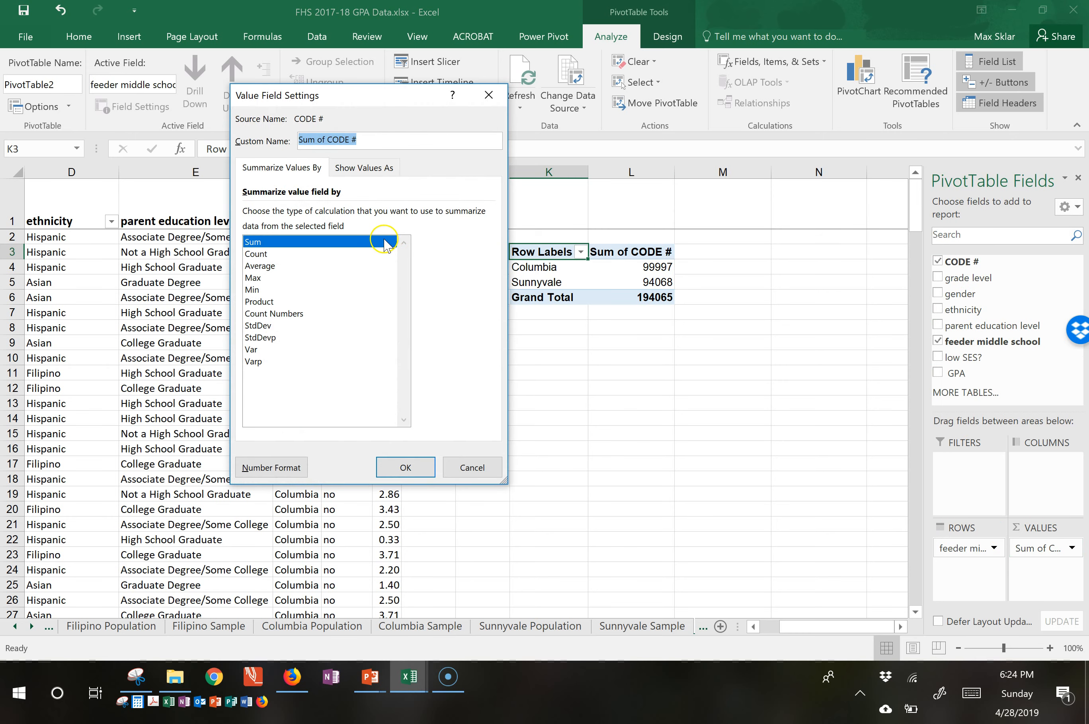
{"action": "left_click", "coordinate": [290, 255]}
{"action": "left_click", "coordinate": [412, 467]}
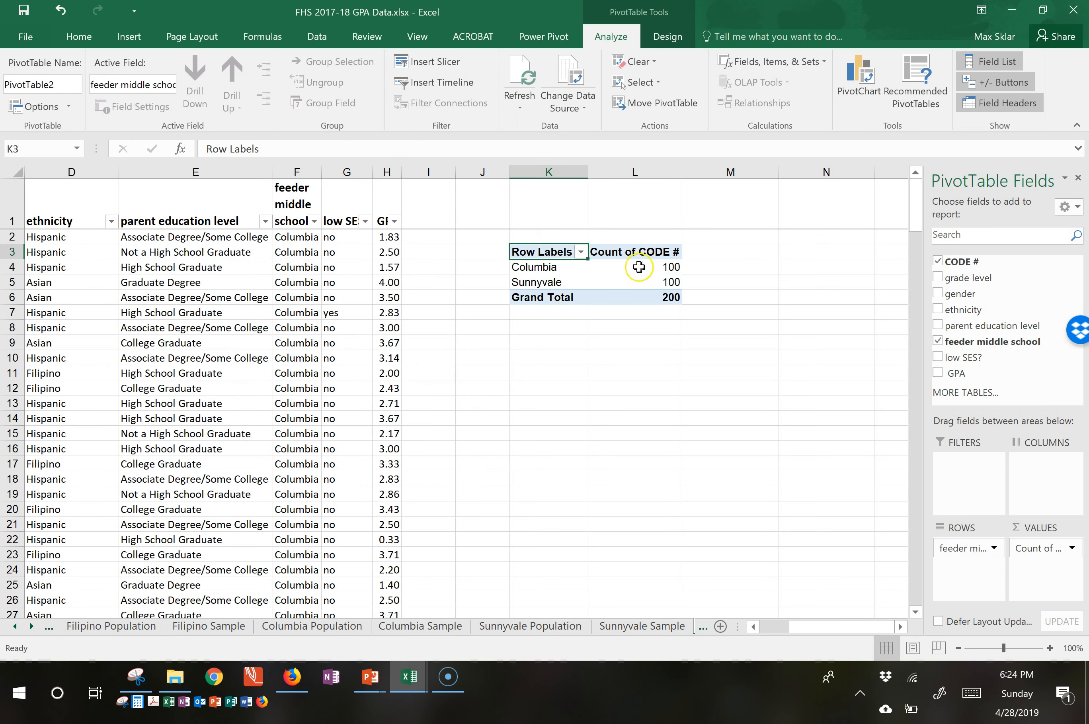
Add parent education level as the PivotTable's column field.
{"action": "mouse_move", "coordinate": [635, 267]}
{"action": "left_click_drag", "start_coordinate": [1047, 480], "coordinate": [1048, 482]}
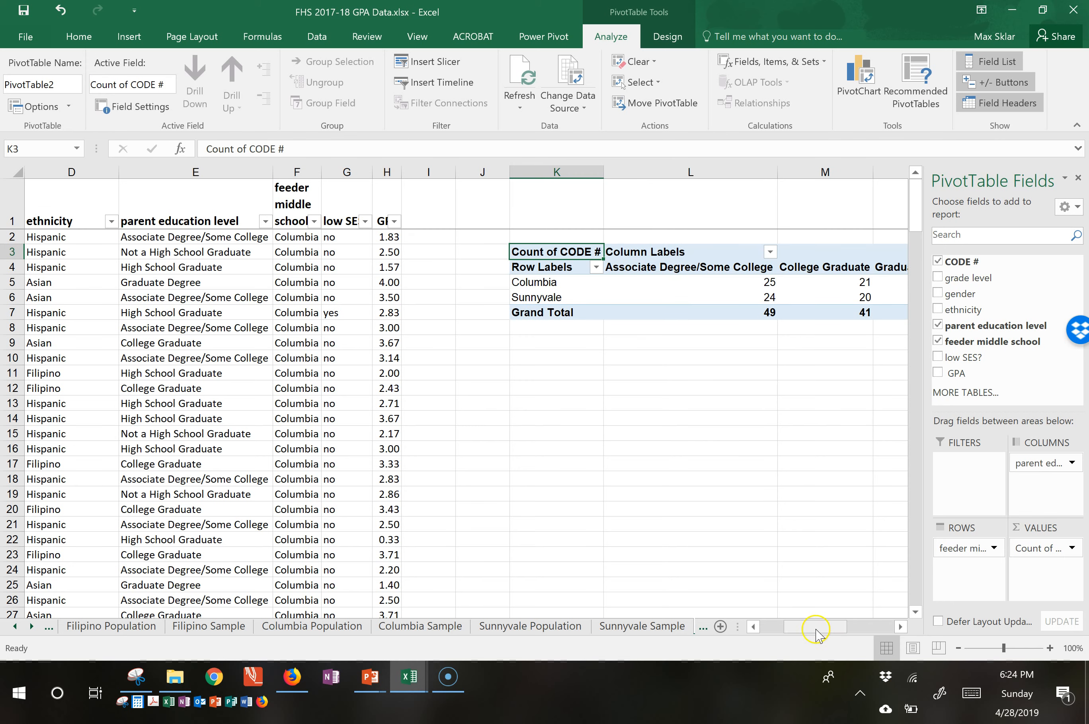
{"action": "left_click_drag", "start_coordinate": [815, 631], "coordinate": [875, 629]}
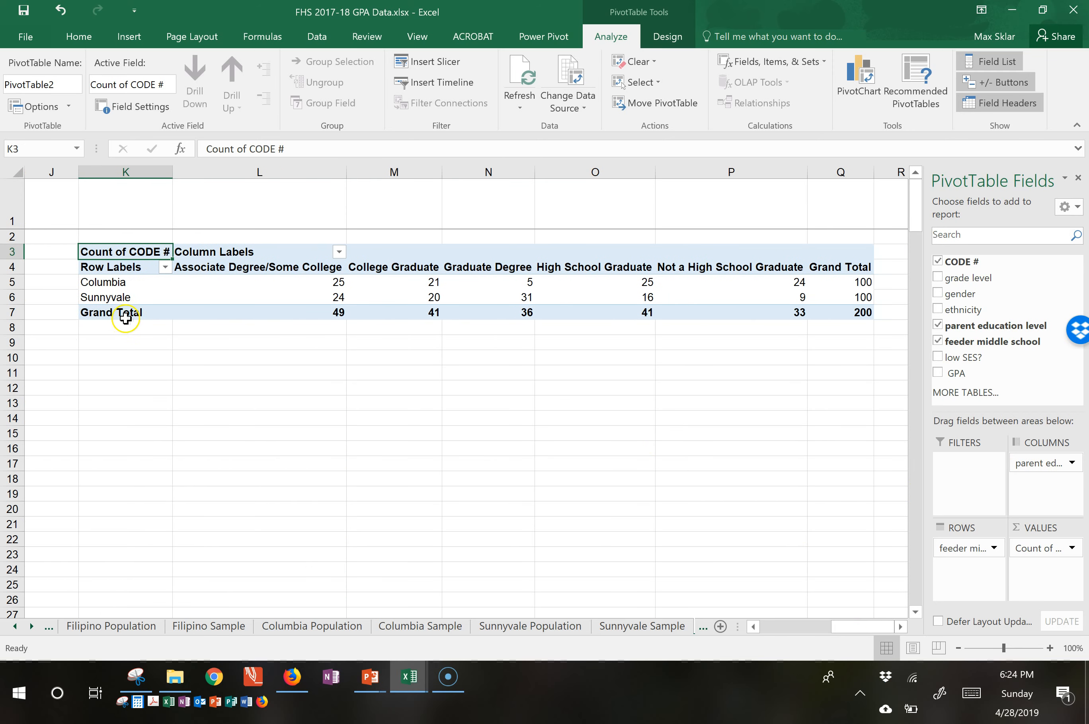
Examine how the PivotTable lays out the feeder schools as rows and the parent education levels as columns.
{"action": "left_click", "coordinate": [124, 287]}
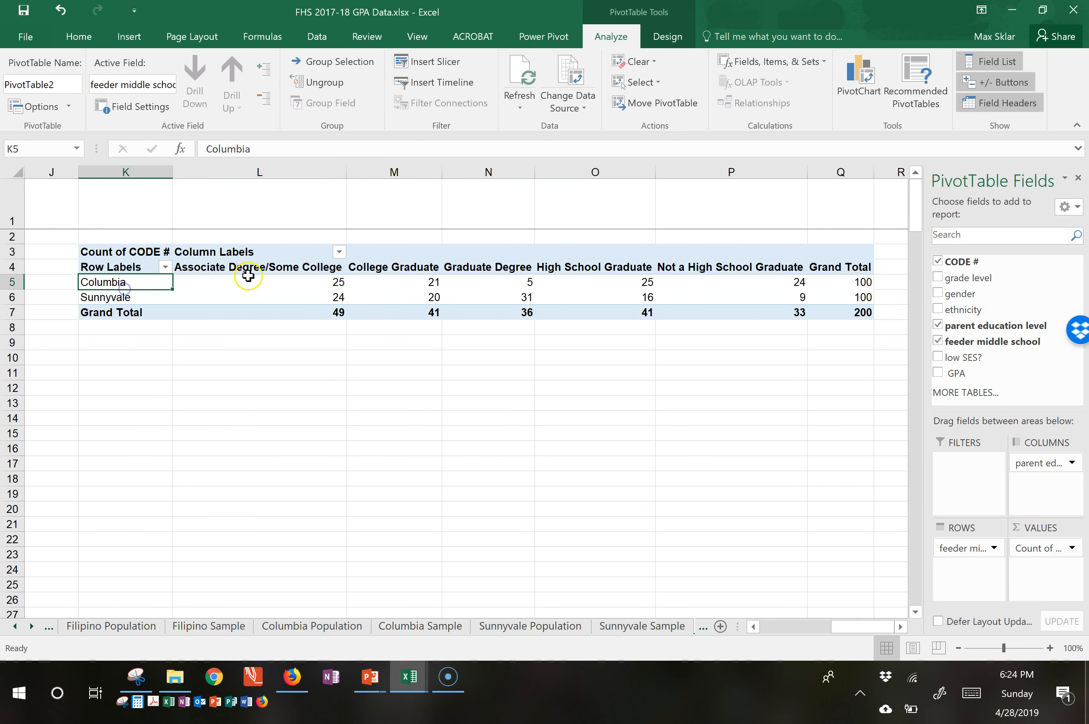
{"action": "left_click", "coordinate": [417, 259]}
{"action": "key", "text": "Left"}
{"action": "key", "text": "Up"}
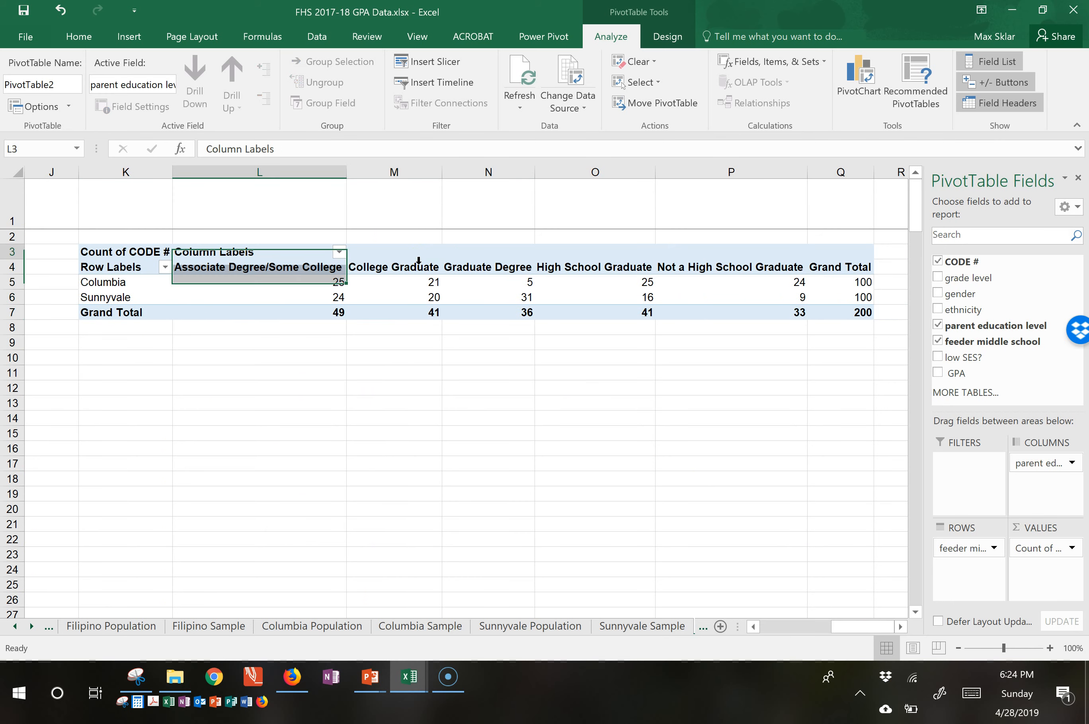
{"action": "key", "text": "Down"}
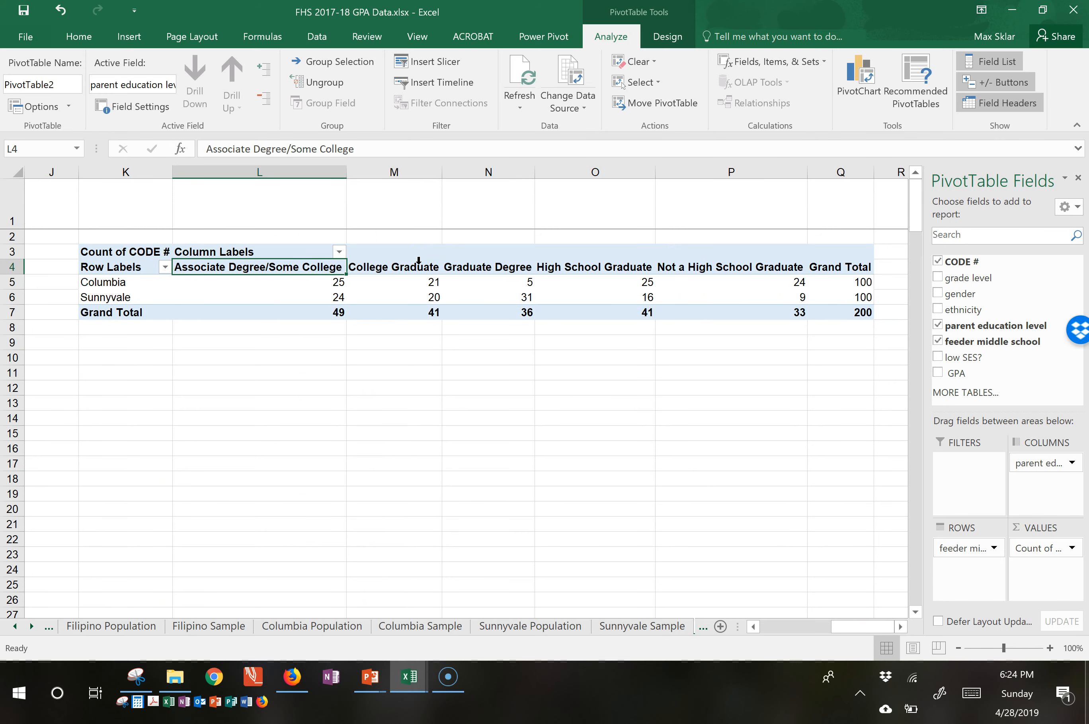
{"action": "key", "text": "Down"}
{"action": "key", "text": "Left"}
{"action": "key", "text": "Left"}
{"action": "key", "text": "Right"}
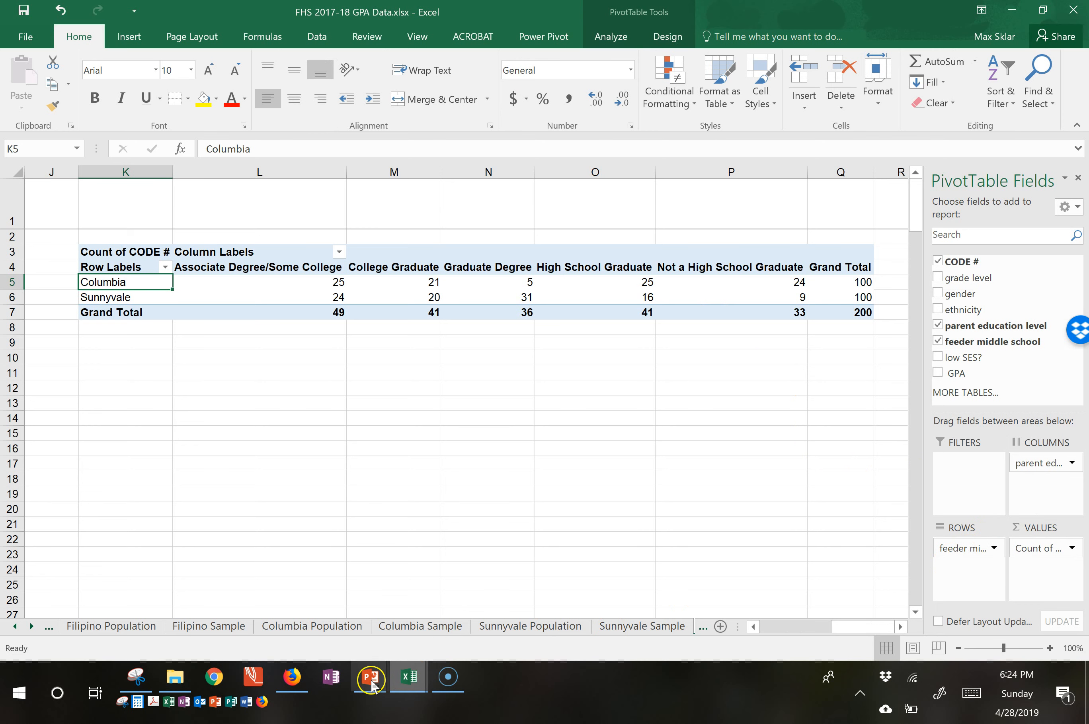
Swap the PivotTable's fields so parent education level forms the rows and feeder middle school the columns.
{"action": "mouse_move", "coordinate": [307, 679]}
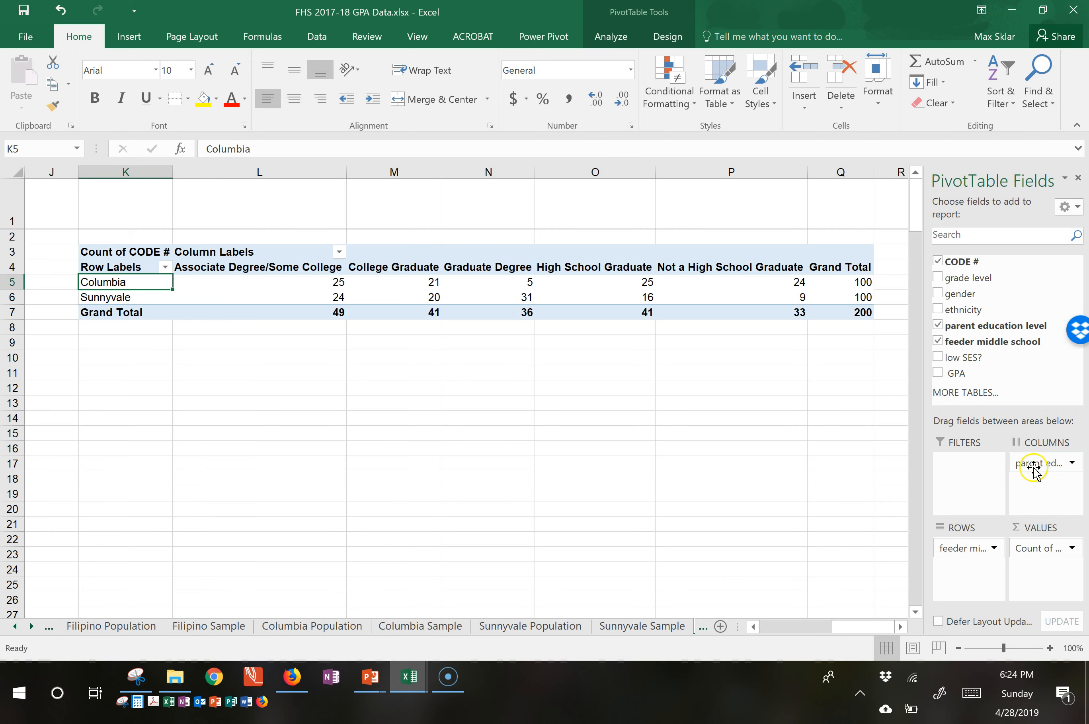
{"action": "left_click_drag", "start_coordinate": [1035, 463], "coordinate": [967, 539]}
{"action": "left_click_drag", "start_coordinate": [1040, 464], "coordinate": [1042, 464]}
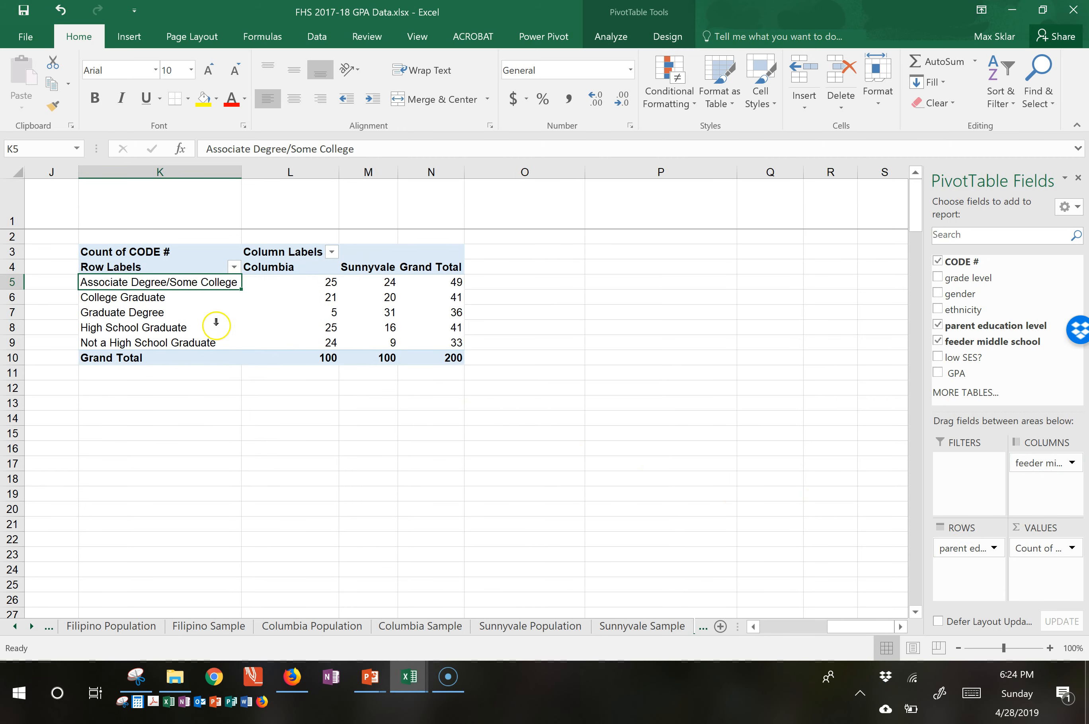
Examine the Columbia and Sunnyvale counts in the PivotTable, comparing the High School Graduate row with each school's Grand Total.
{"action": "left_click", "coordinate": [388, 268]}
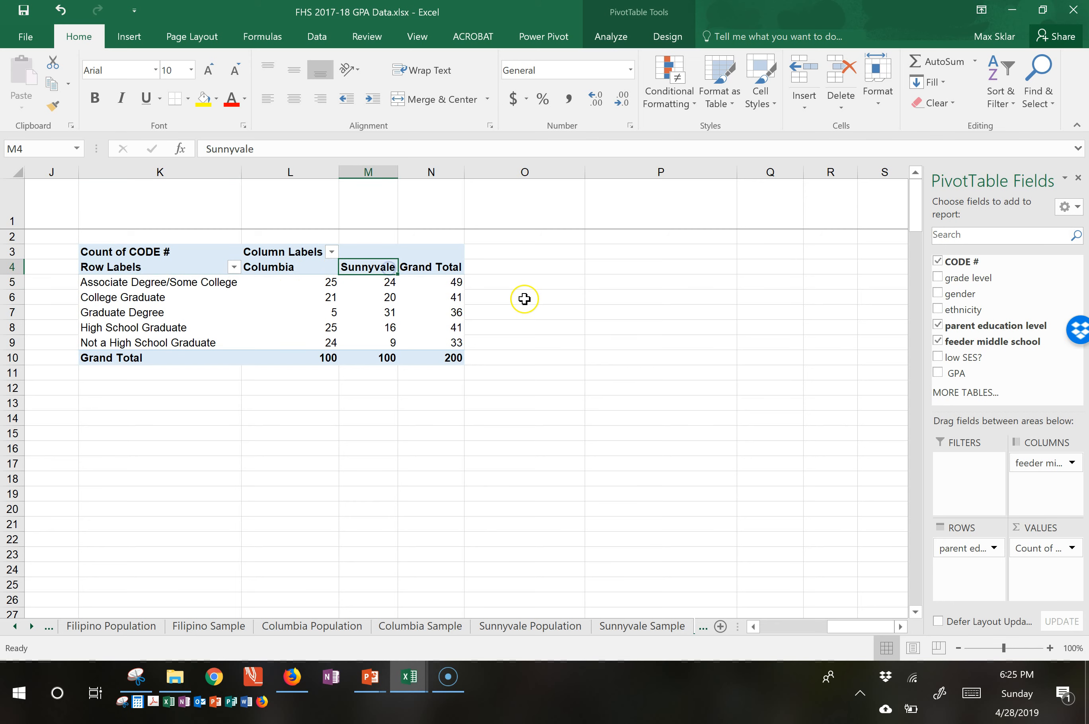
{"action": "key", "text": "Left"}
{"action": "key", "text": "Right"}
{"action": "key", "text": "Down"}
{"action": "key", "text": "Left"}
{"action": "key", "text": "Left"}
{"action": "key", "text": "Left"}
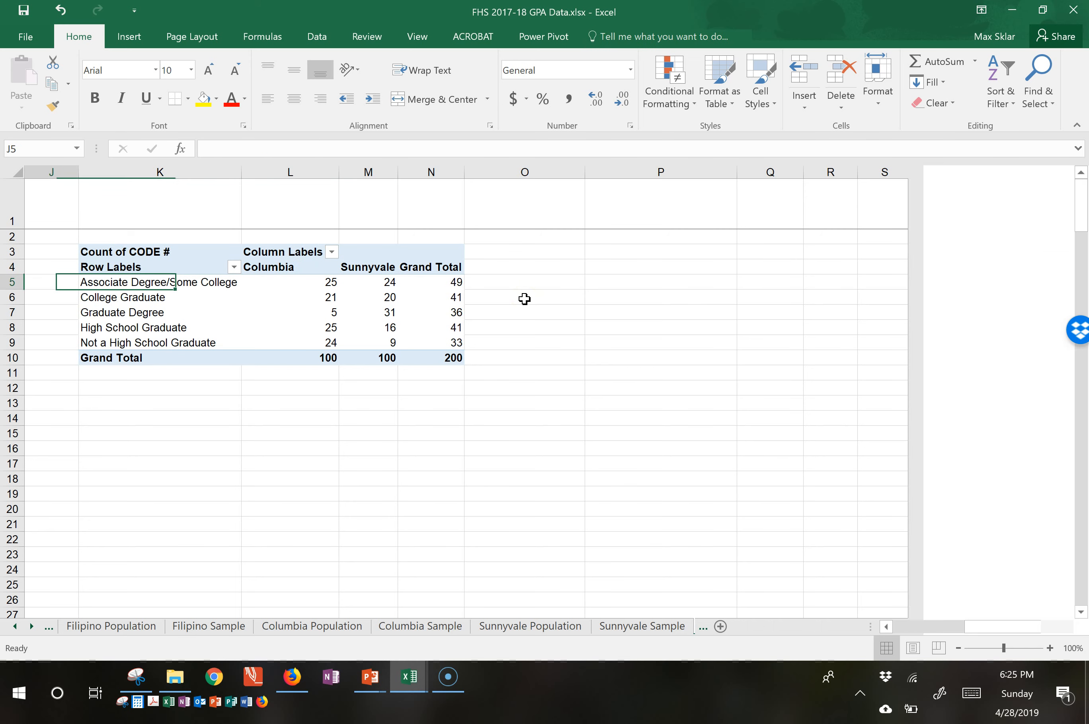
{"action": "key", "text": "Down"}
{"action": "key", "text": "Down"}
{"action": "key", "text": "Down"}
{"action": "key", "text": "Right"}
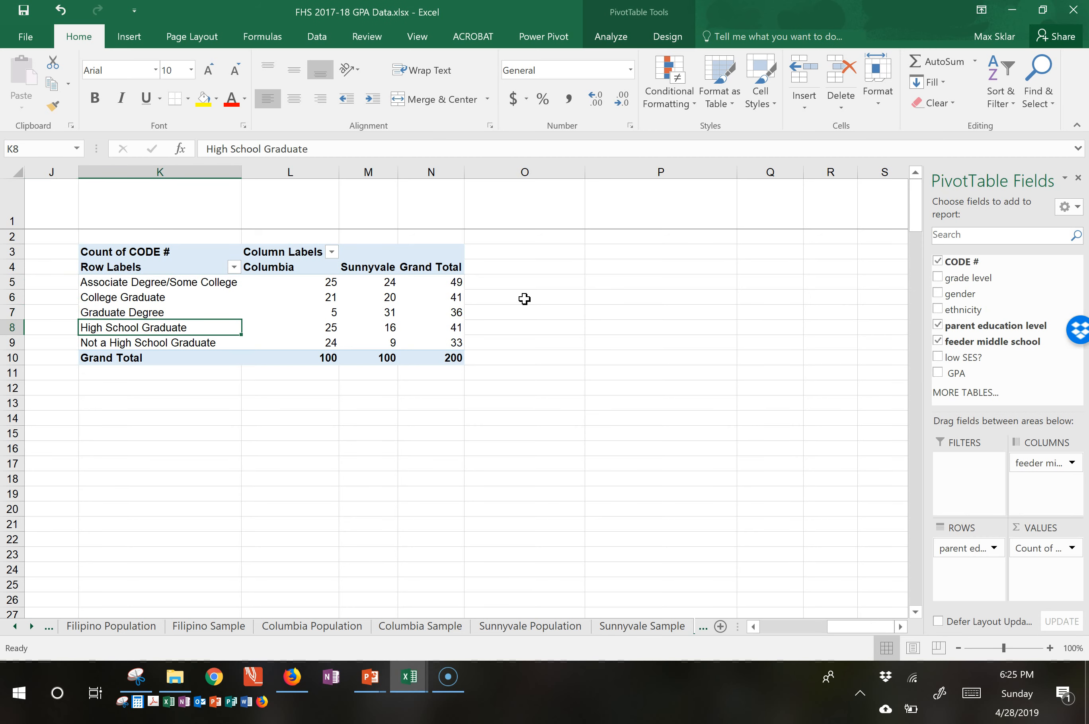
{"action": "key", "text": "Right"}
{"action": "key", "text": "Right"}
{"action": "key", "text": "Left"}
{"action": "key", "text": "Down"}
{"action": "key", "text": "Down"}
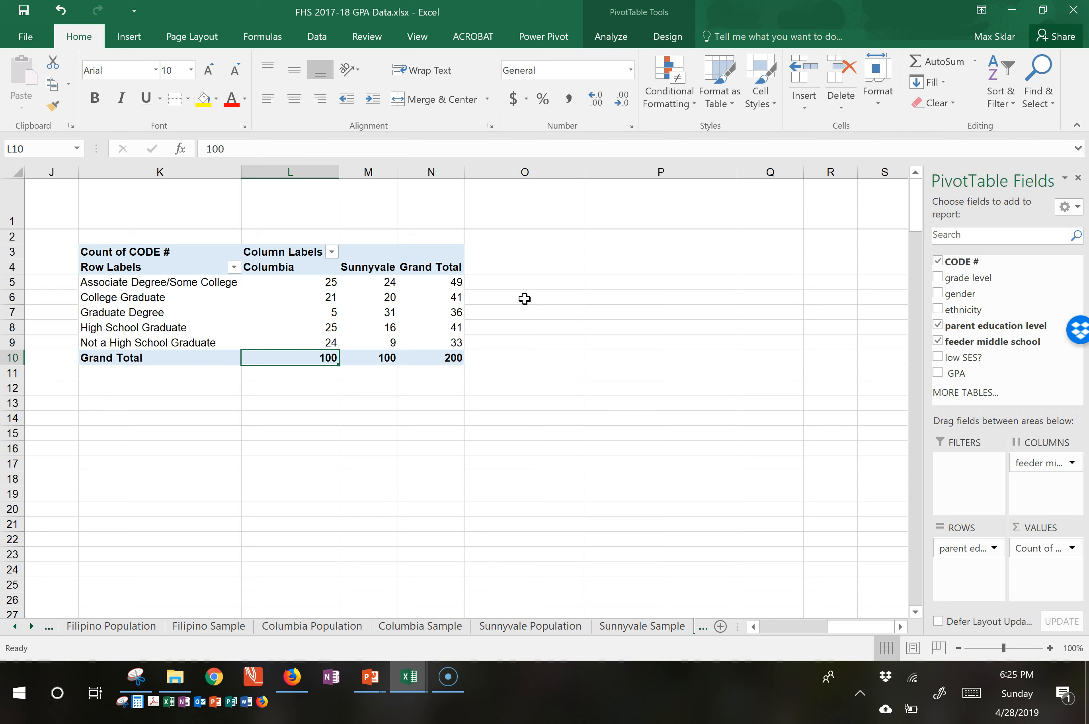
{"action": "key", "text": "Right"}
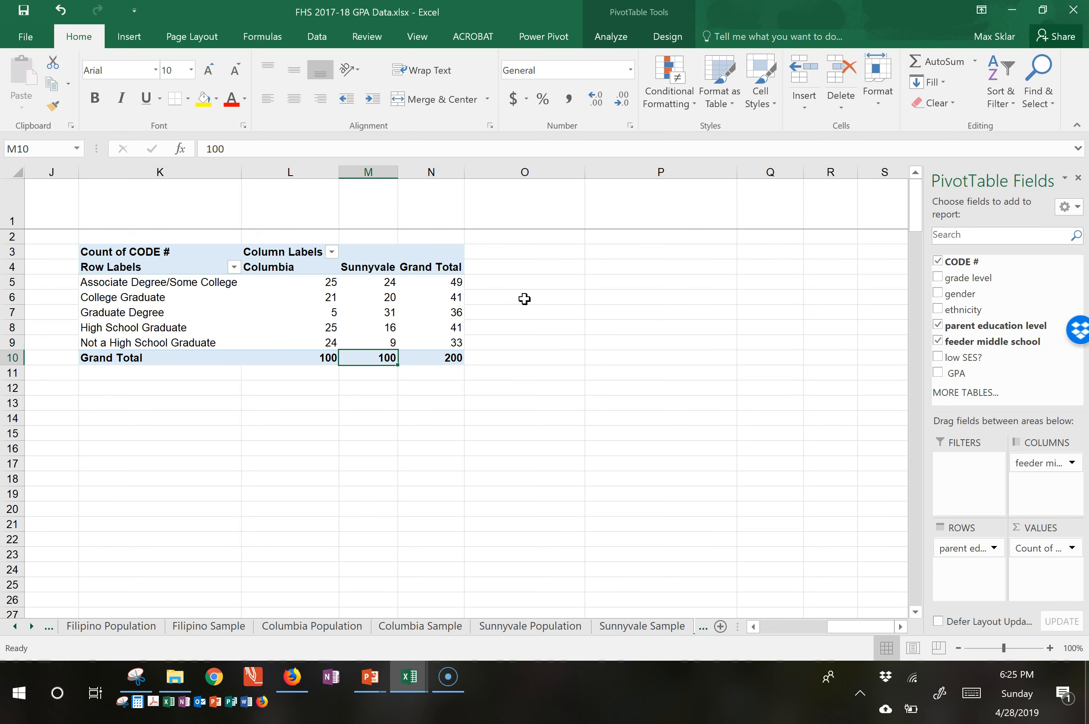
{"action": "key", "text": "Up"}
{"action": "key", "text": "Up"}
{"action": "key", "text": "Left"}
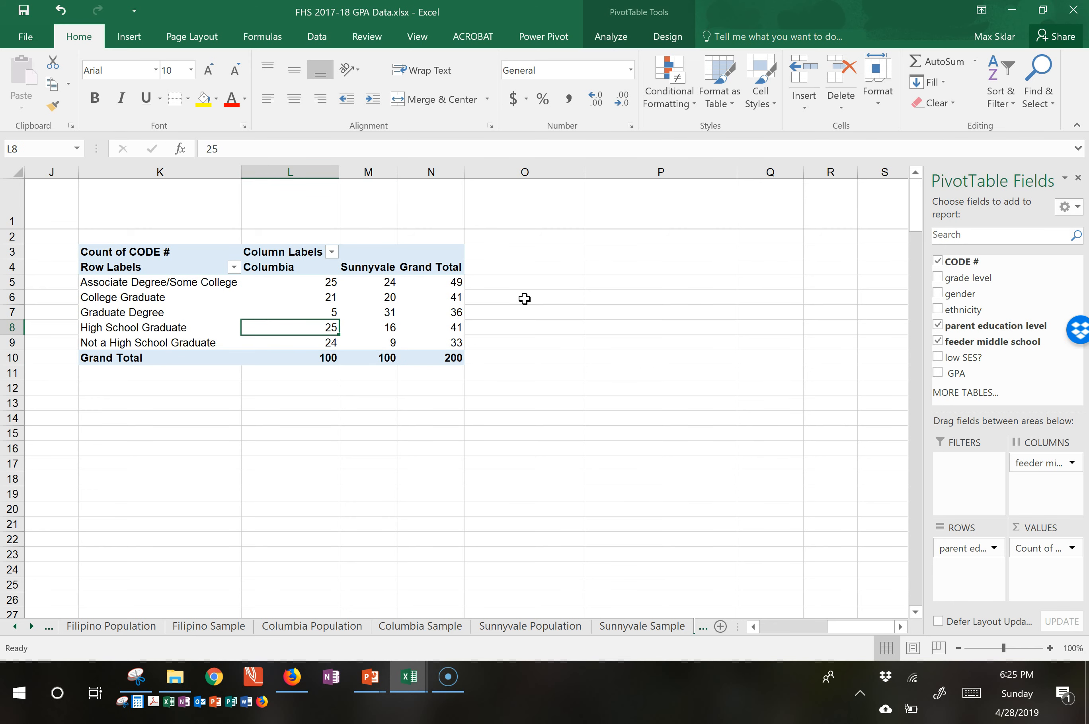
{"action": "key", "text": "Right"}
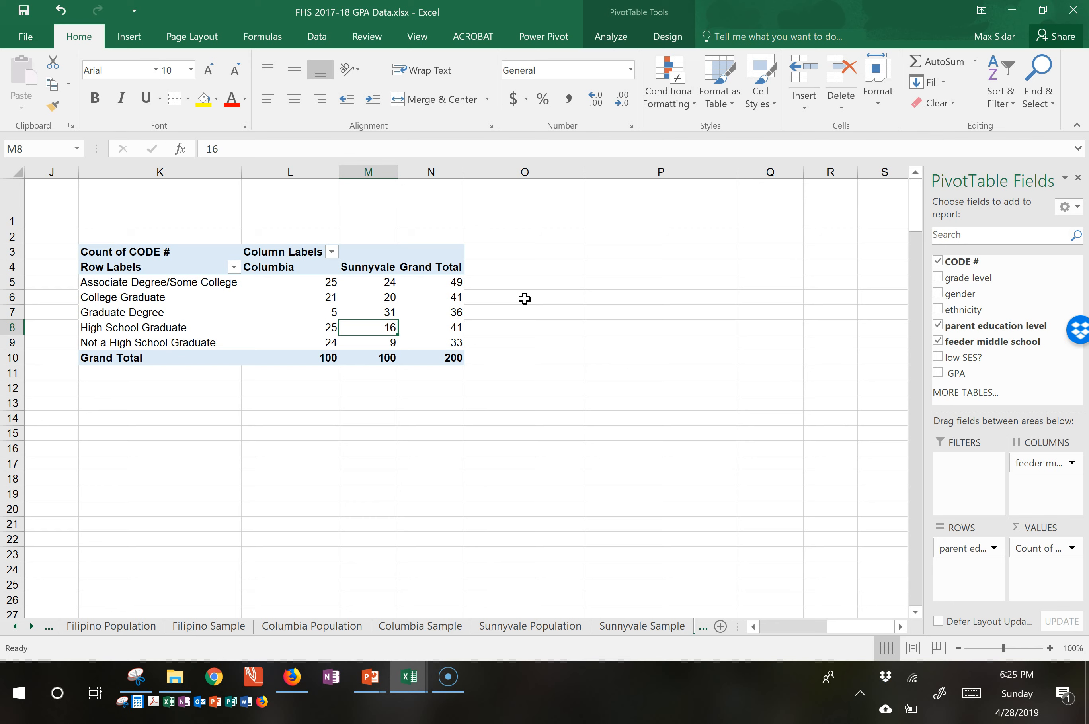
Arrange the open workbook windows vertically so the GPA data and Statistical_Calculator stand side by side.
{"action": "key", "text": "Left"}
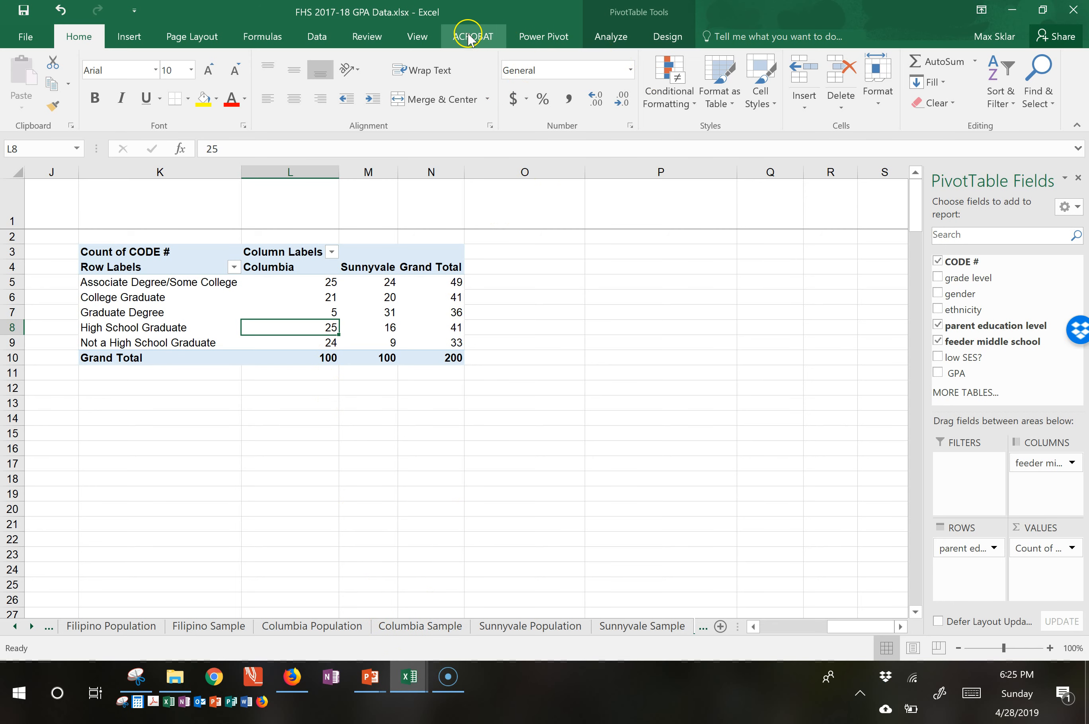
{"action": "left_click", "coordinate": [418, 37]}
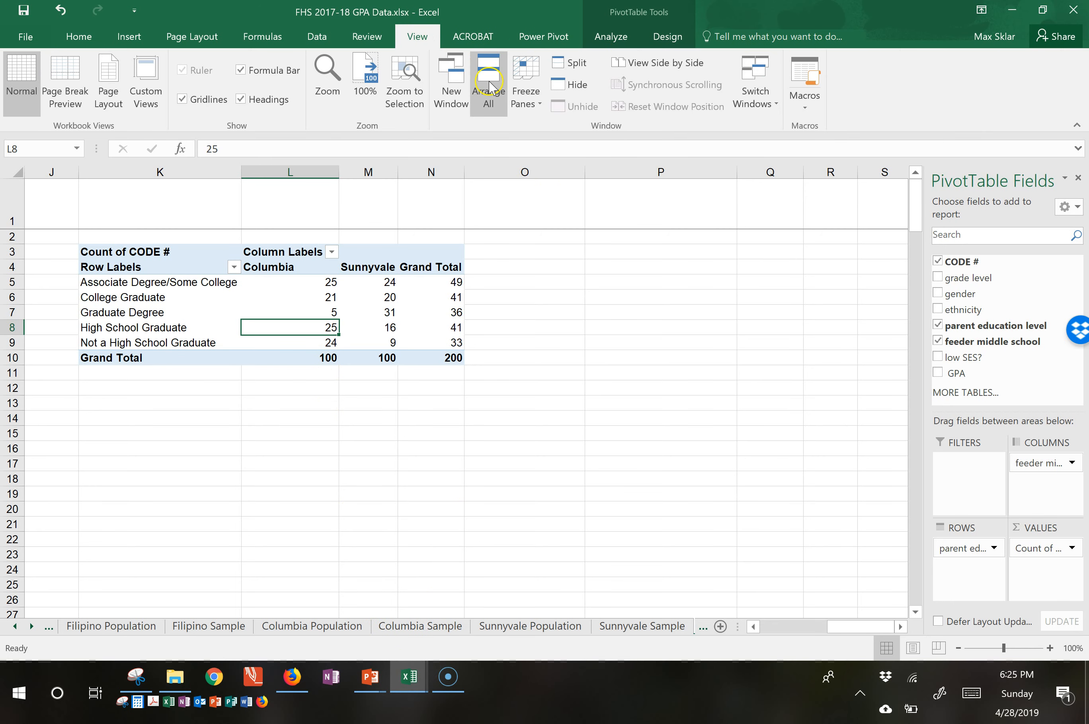
{"action": "left_click", "coordinate": [498, 97]}
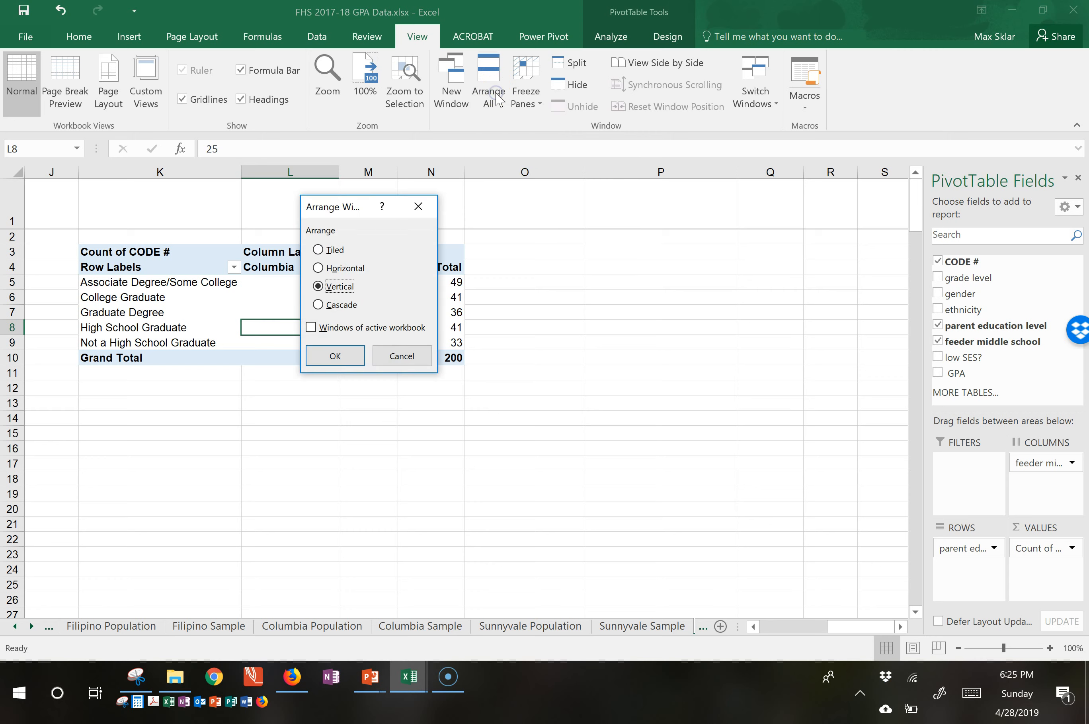
{"action": "left_click", "coordinate": [336, 356]}
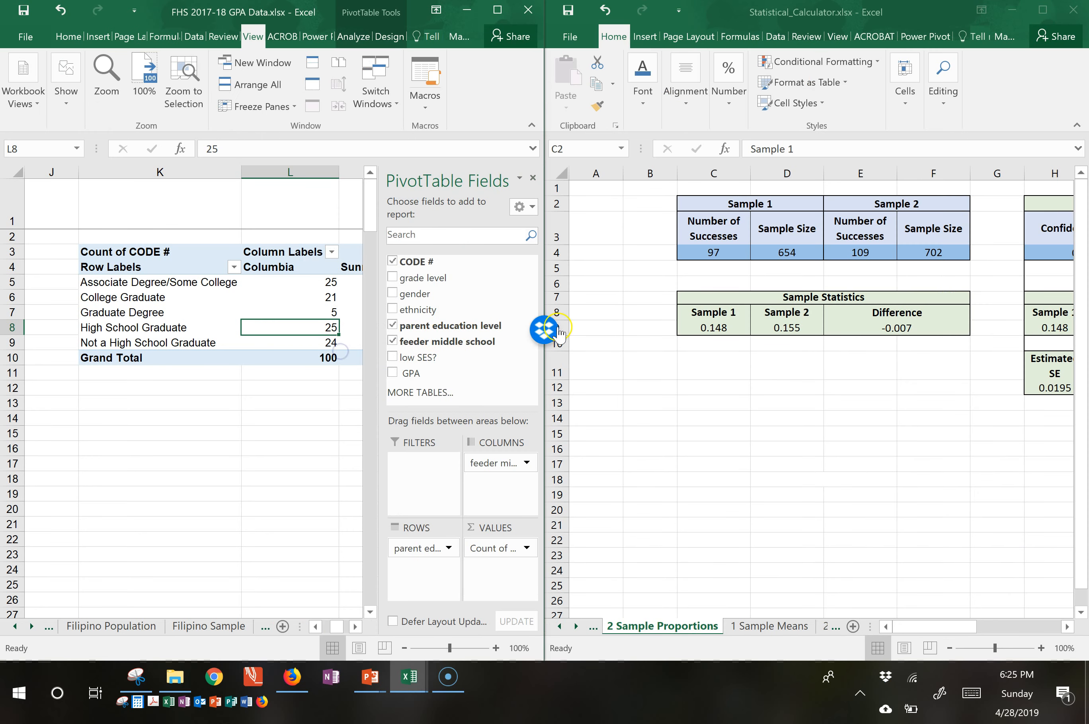
{"action": "left_click", "coordinate": [701, 625]}
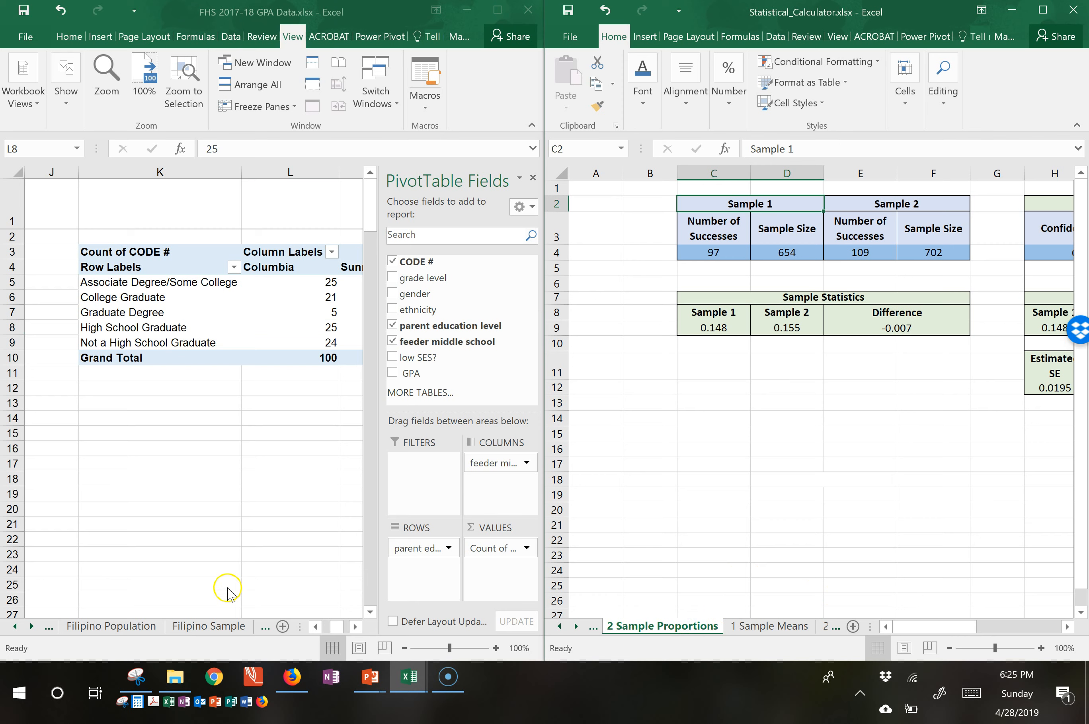
Close the PivotTable field list in the GPA data workbook and check the Columbia and Sunnyvale column headings.
{"action": "left_click", "coordinate": [534, 180]}
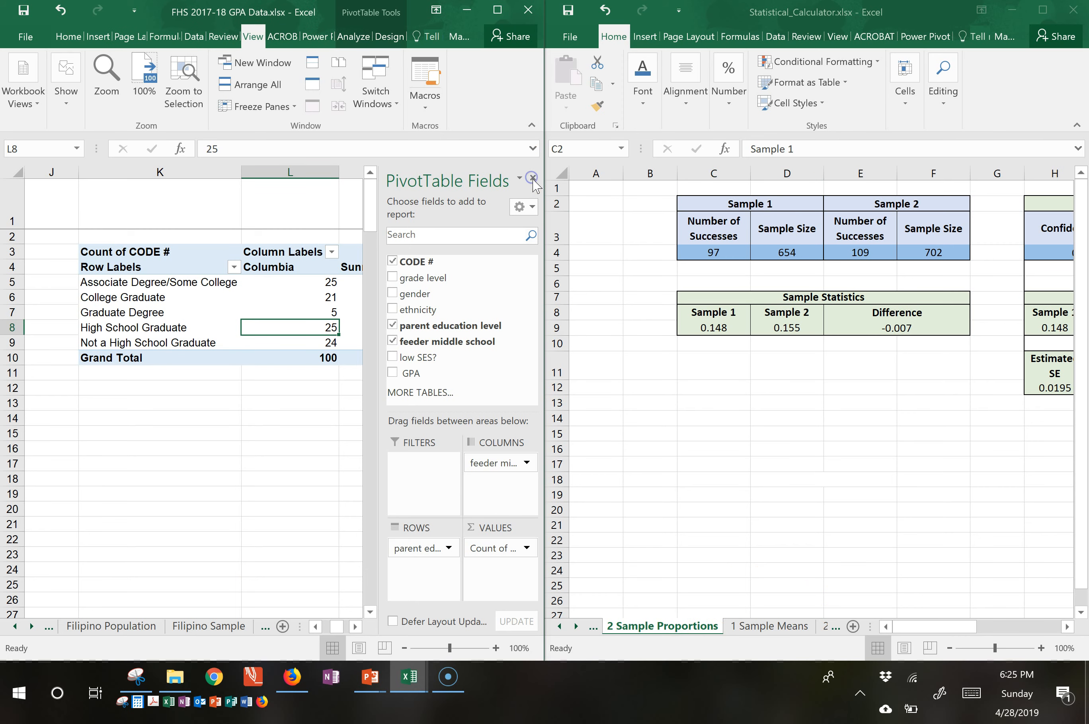
{"action": "left_click", "coordinate": [533, 178]}
{"action": "left_click", "coordinate": [265, 260]}
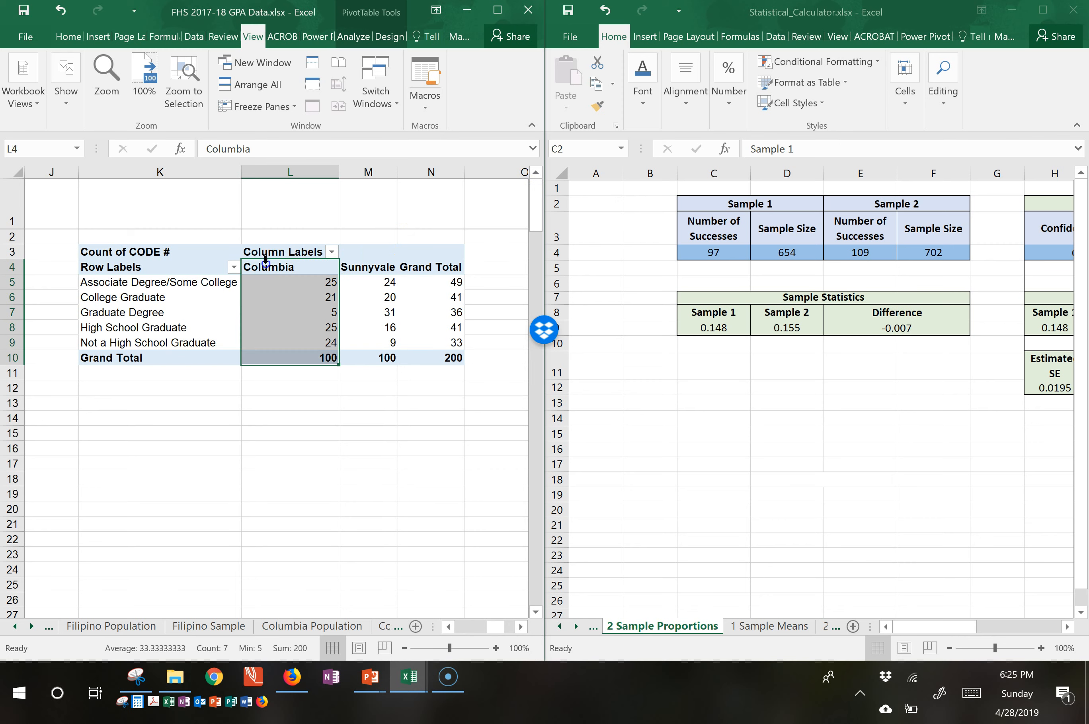
{"action": "left_click", "coordinate": [270, 268]}
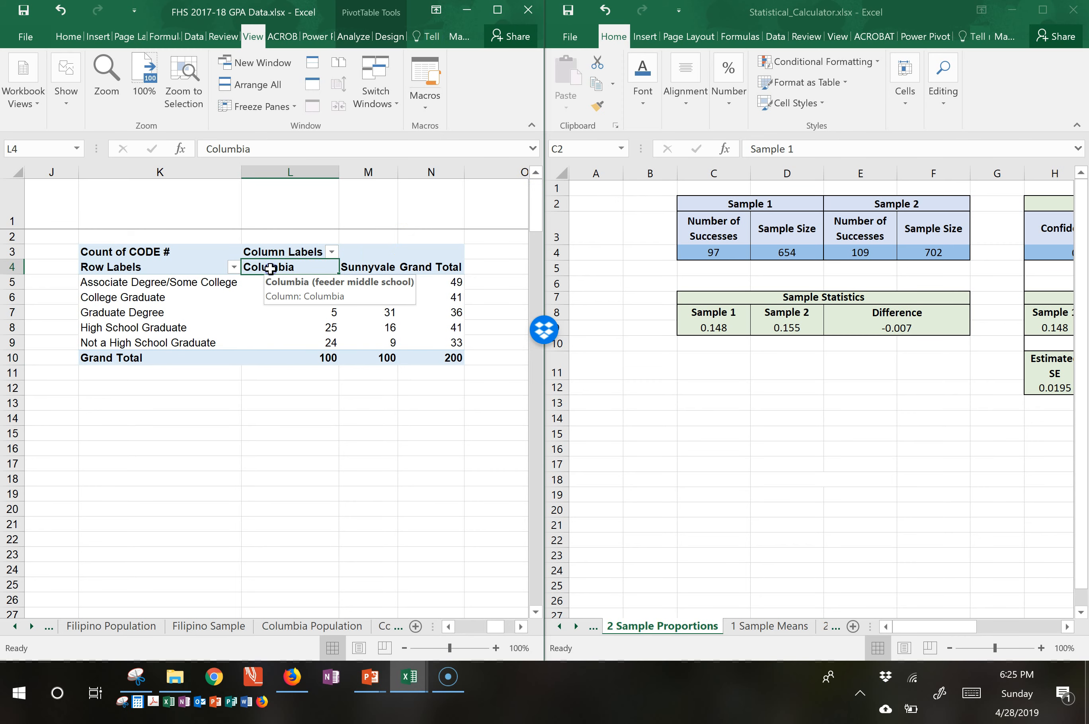
{"action": "left_click", "coordinate": [360, 267]}
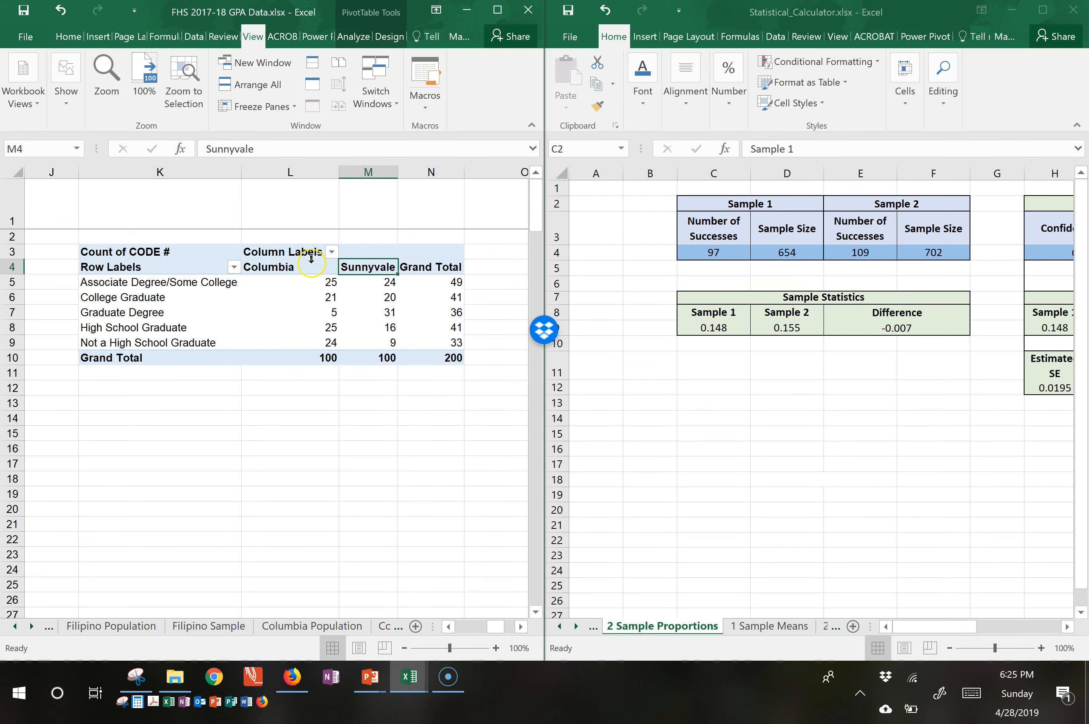
On the 2 Sample Proportions sheet, rename the Sample 1 input heading to Columbia and the Sample 2 input heading to Sunnyvale.
{"action": "left_click", "coordinate": [695, 257]}
{"action": "left_click", "coordinate": [710, 250]}
{"action": "left_click", "coordinate": [734, 204]}
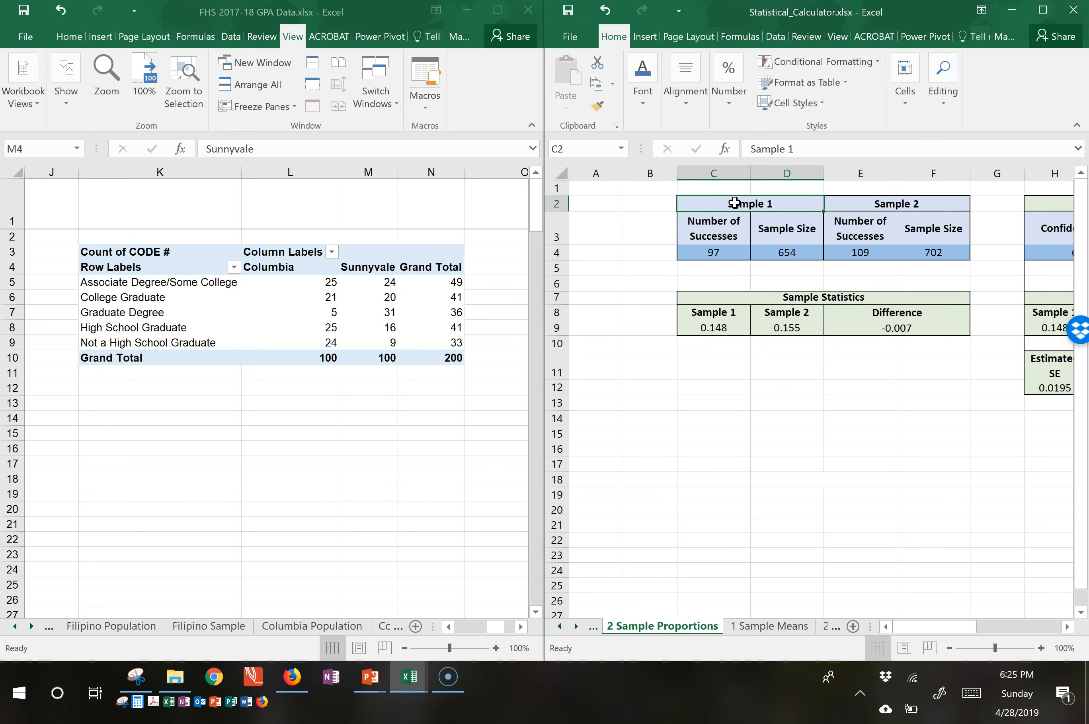
{"action": "type", "text": "C"}
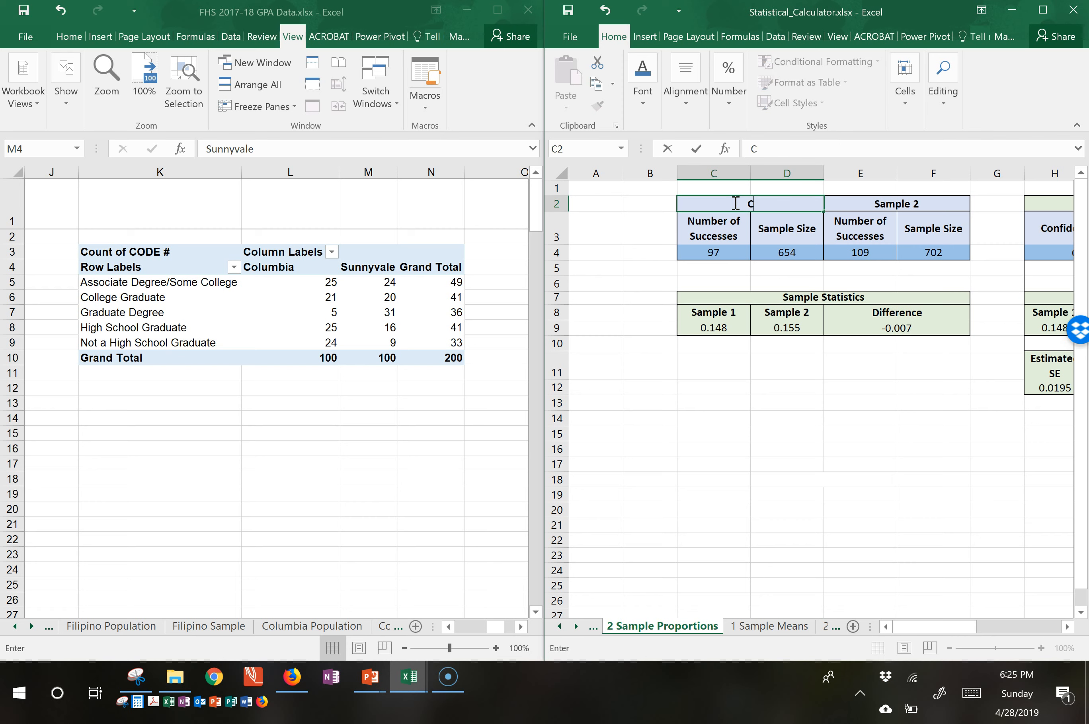
{"action": "type", "text": "olumbia"}
{"action": "key", "text": "Tab"}
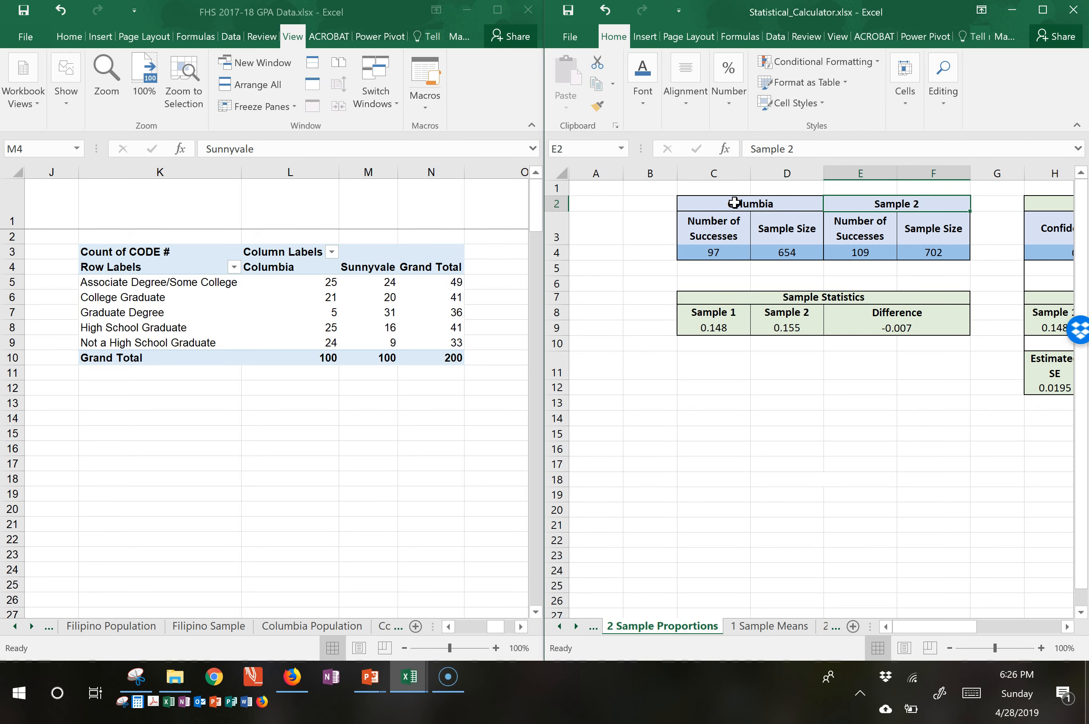
{"action": "type", "text": "Sunnyvale"}
{"action": "key", "text": "Return"}
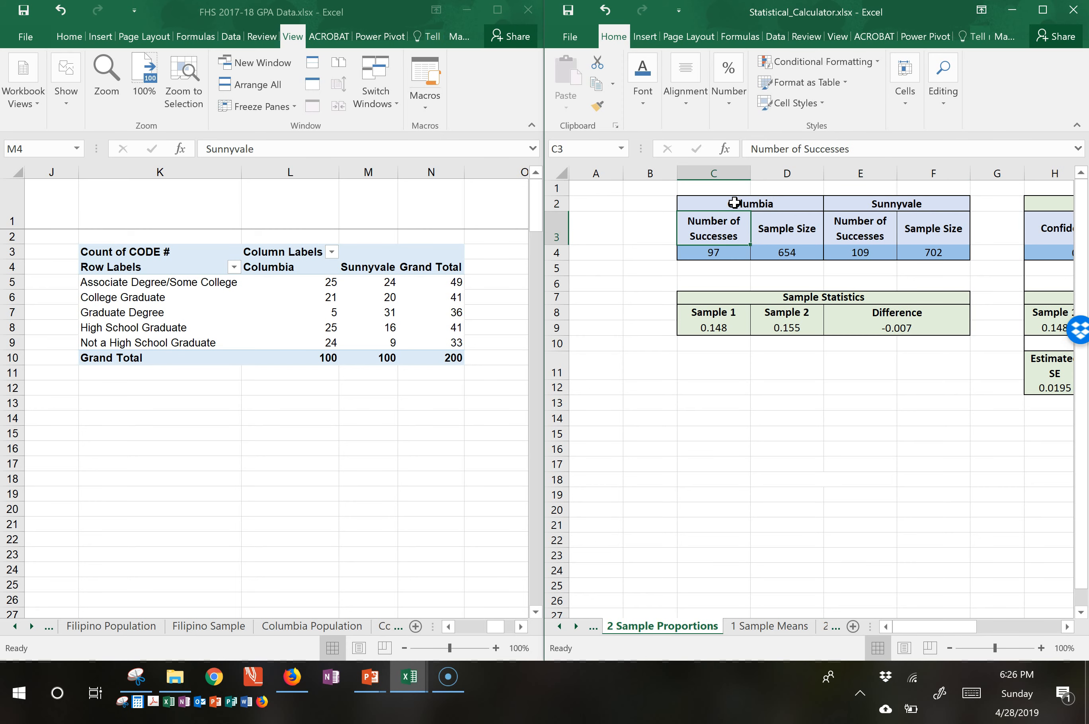
Set the sample size to 100 for both Columbia and Sunnyvale.
{"action": "left_click", "coordinate": [704, 256]}
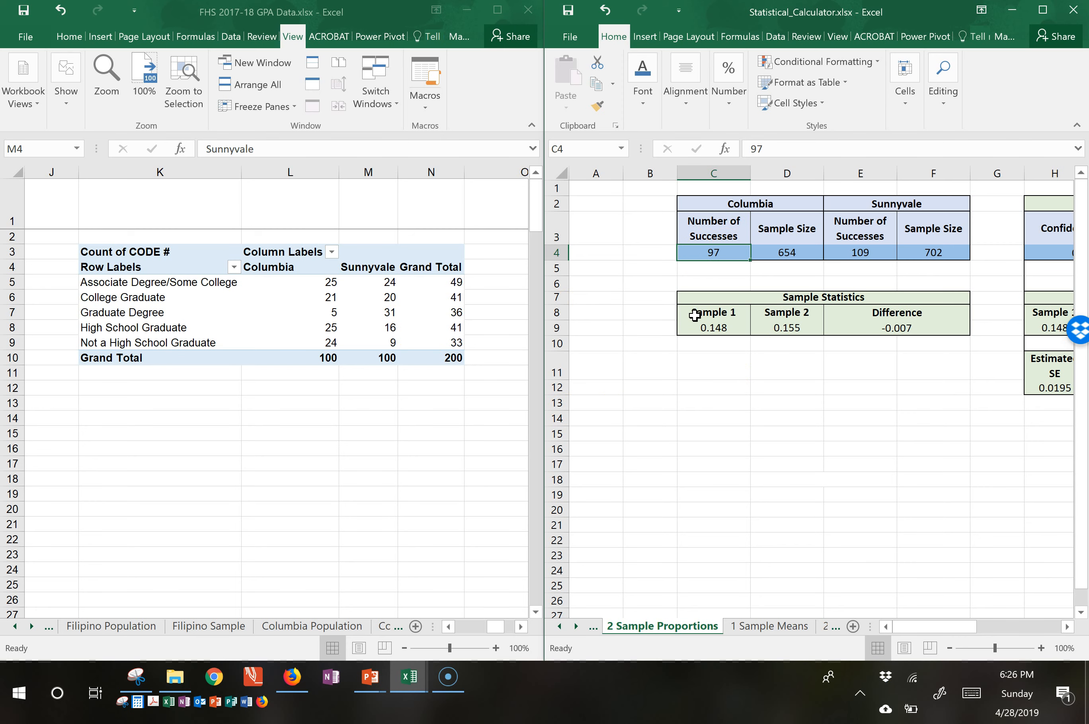
{"action": "key", "text": "Tab"}
{"action": "type", "text": "100"}
{"action": "key", "text": "Tab"}
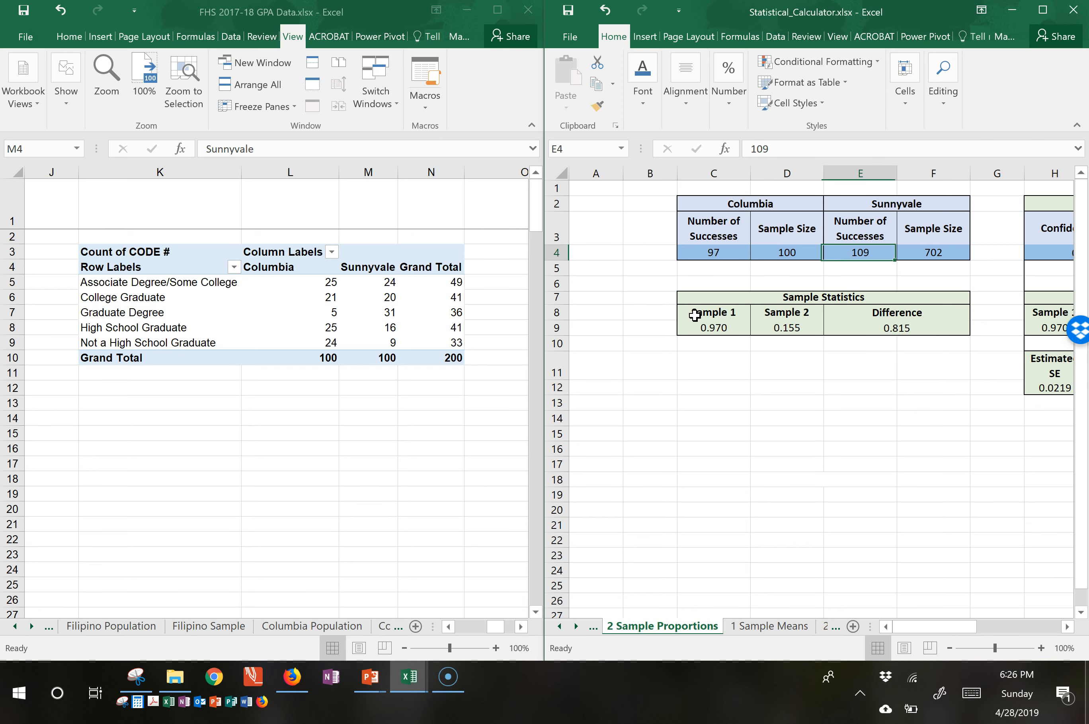
{"action": "key", "text": "Tab"}
{"action": "type", "text": "10"}
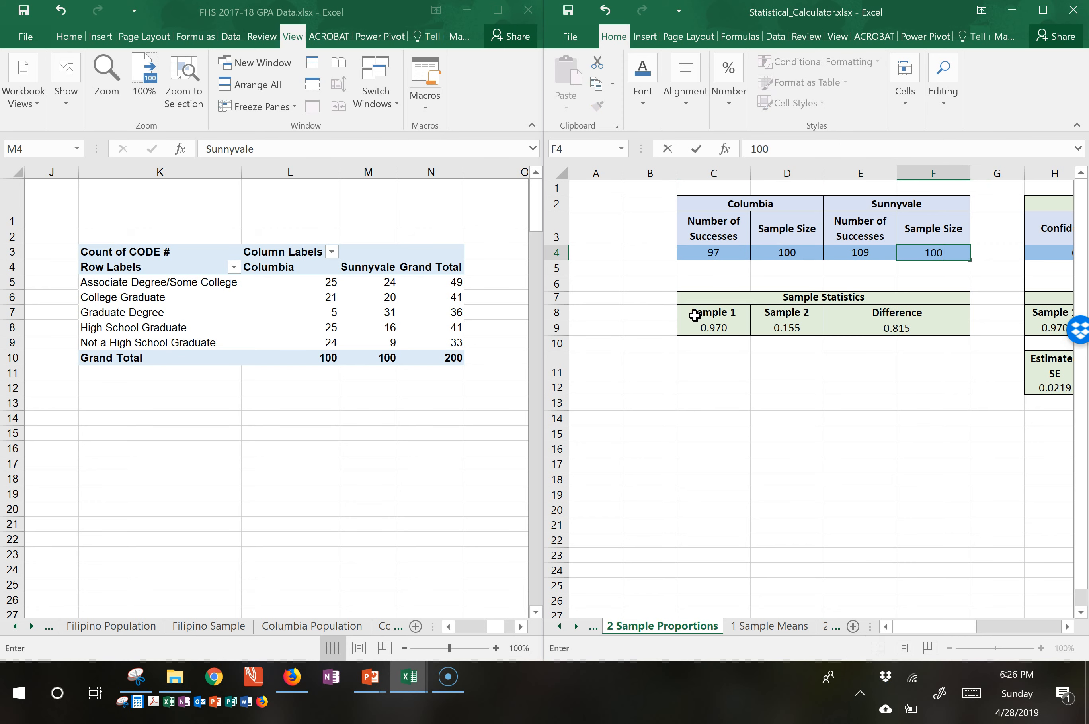
{"action": "type", "text": "0"}
{"action": "key", "text": "Tab"}
Enter the High School Graduate counts as the number of successes: 25 for Columbia and 16 for Sunnyvale.
{"action": "type", "text": "1"}
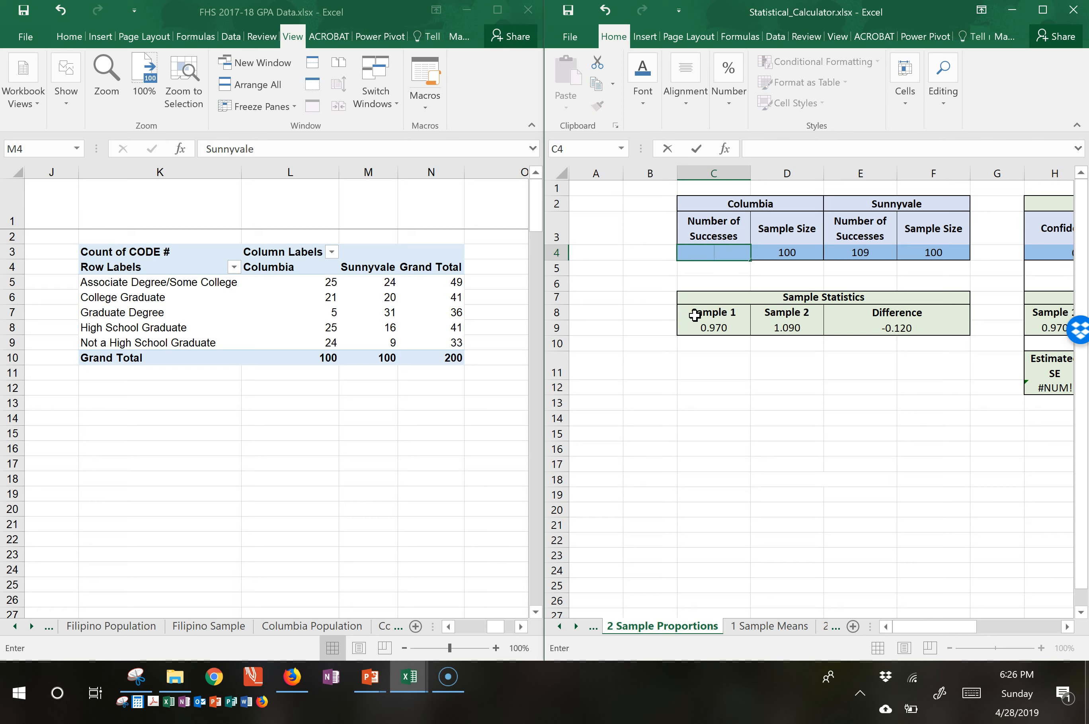
{"action": "type", "text": "5"}
{"action": "key", "text": "Tab"}
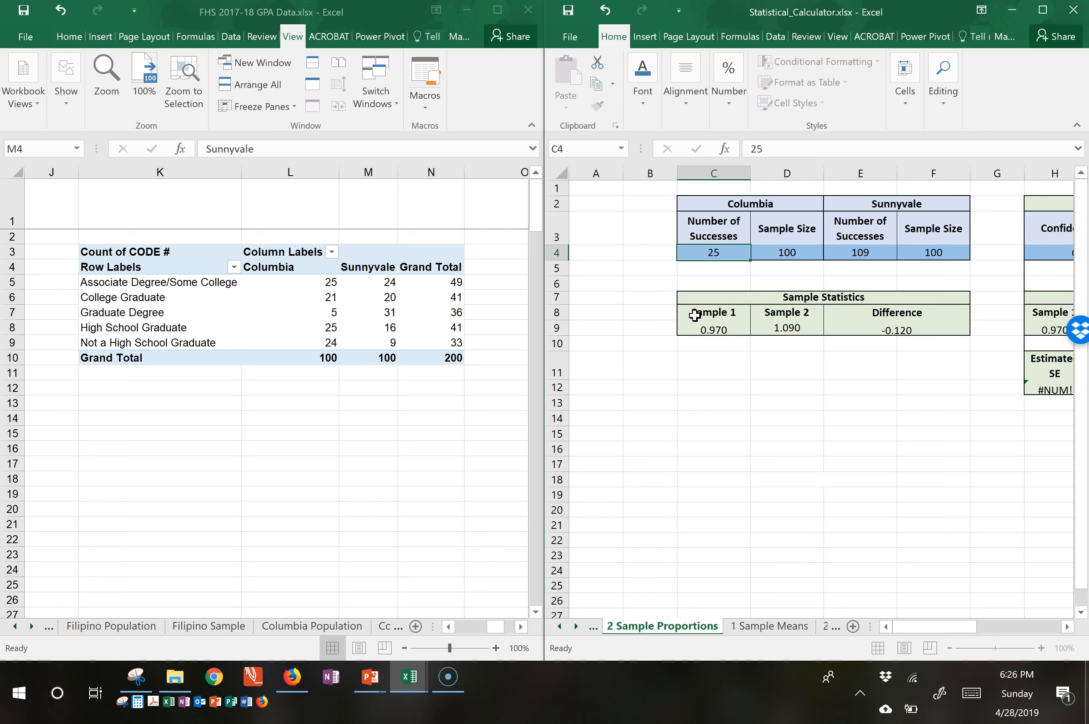
{"action": "key", "text": "Right"}
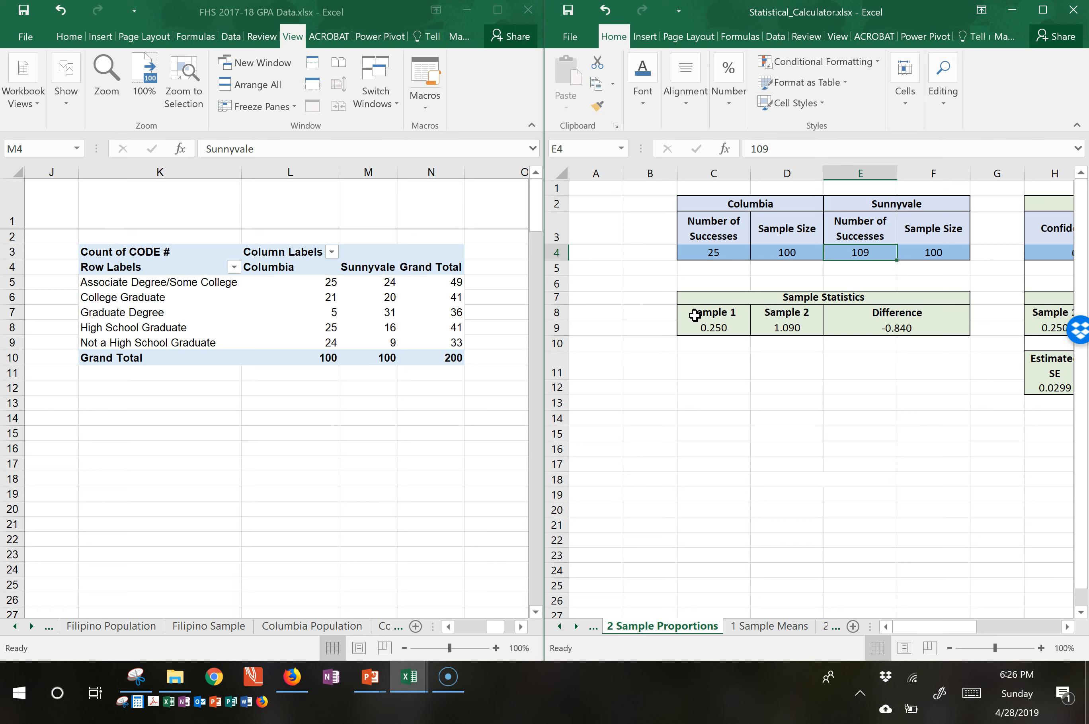
{"action": "type", "text": "16"}
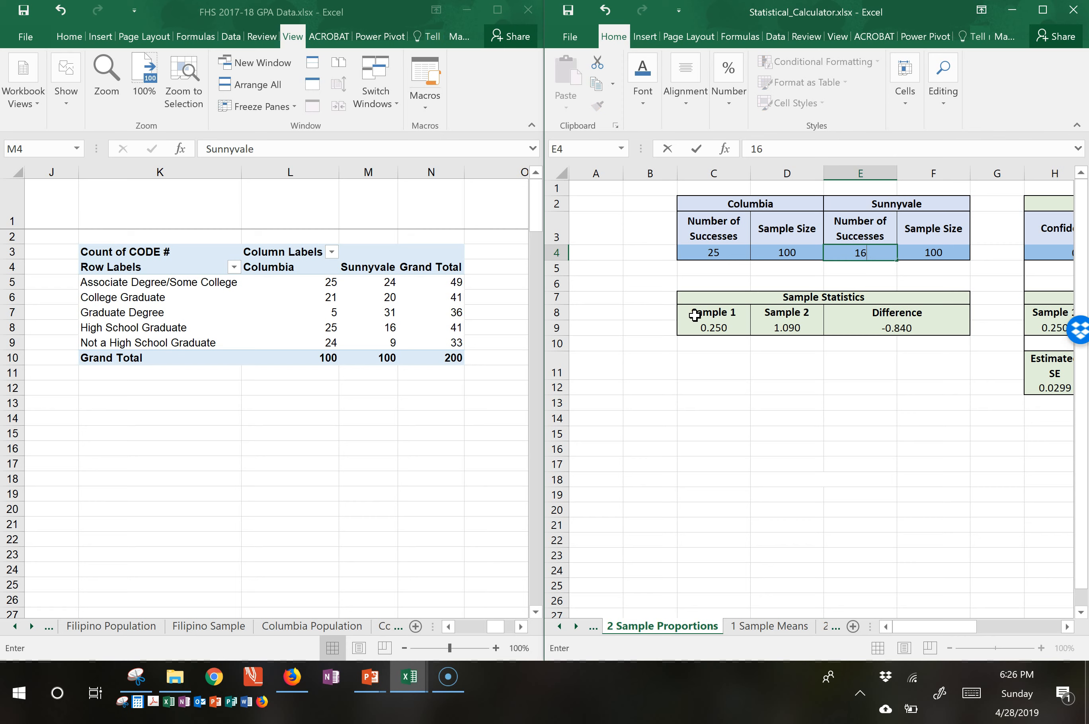
{"action": "key", "text": "Return"}
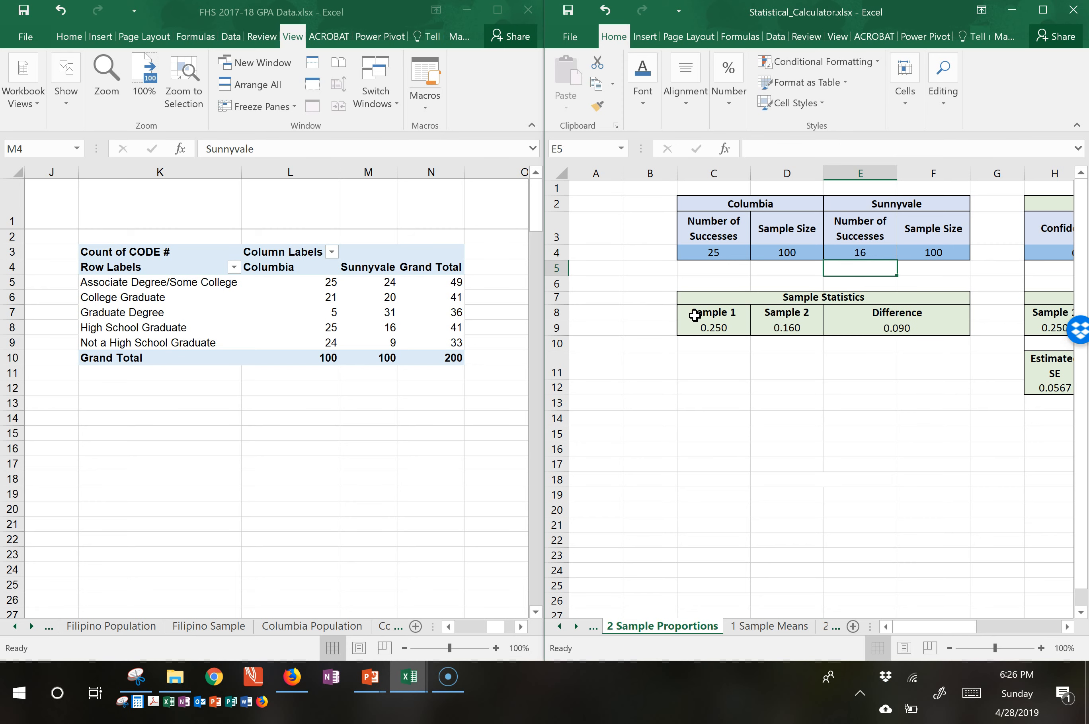
Check the difference in sample proportions and maximize the Statistical_Calculator workbook window.
{"action": "left_click", "coordinate": [871, 323]}
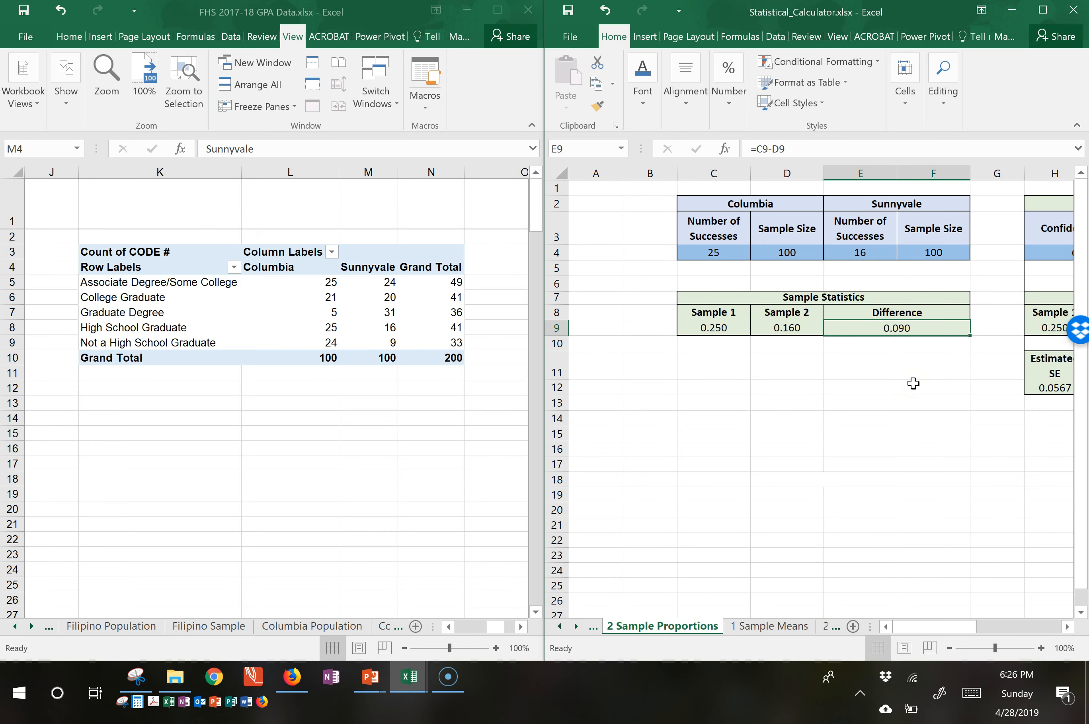
{"action": "key", "text": "Right"}
{"action": "key", "text": "Right"}
{"action": "key", "text": "Right"}
{"action": "key", "text": "Right"}
{"action": "key", "text": "Right"}
{"action": "key", "text": "Right"}
{"action": "key", "text": "Right"}
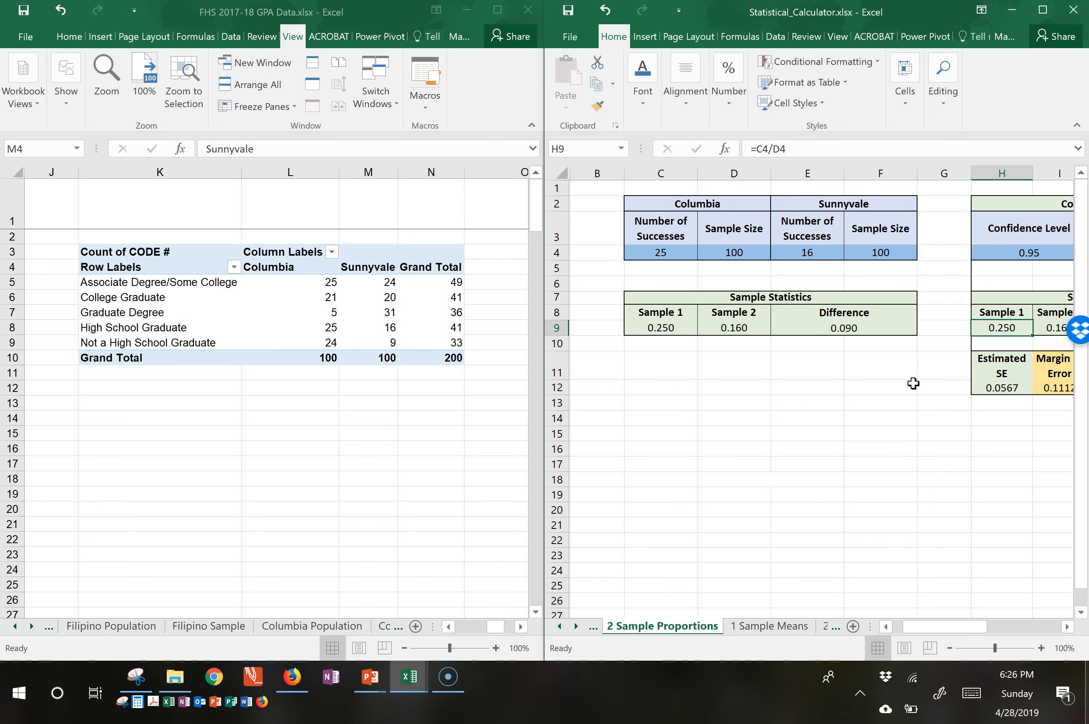
{"action": "key", "text": "Right"}
{"action": "key", "text": "Right"}
{"action": "key", "text": "Right"}
{"action": "key", "text": "Right"}
{"action": "key", "text": "Right"}
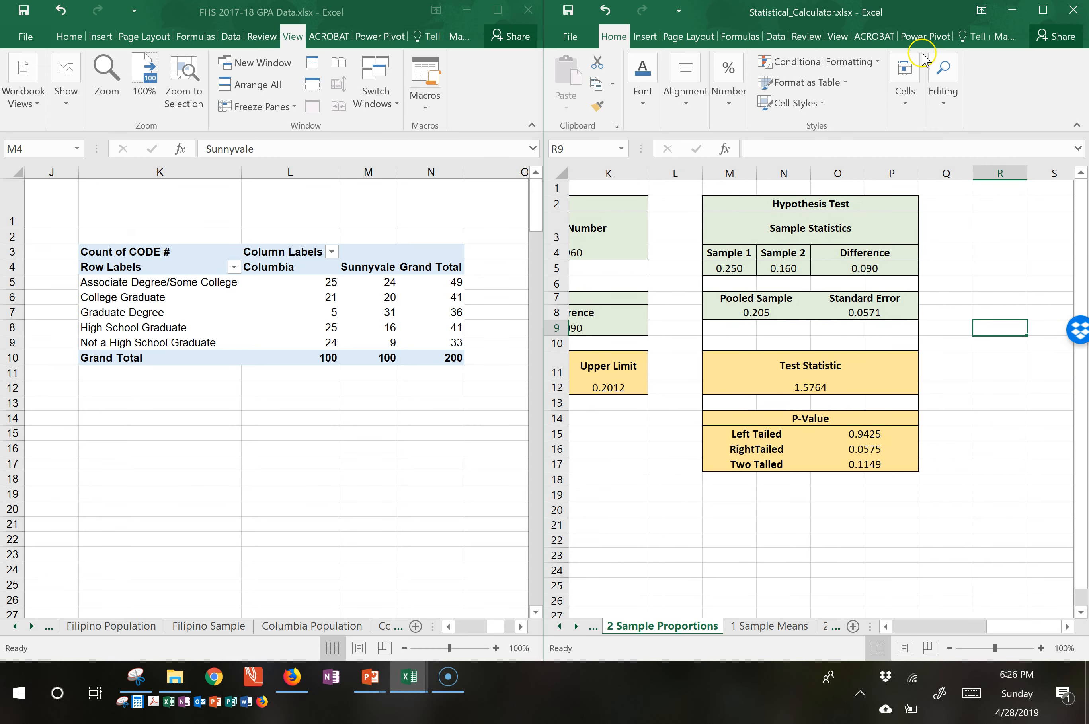
{"action": "left_click", "coordinate": [1043, 10]}
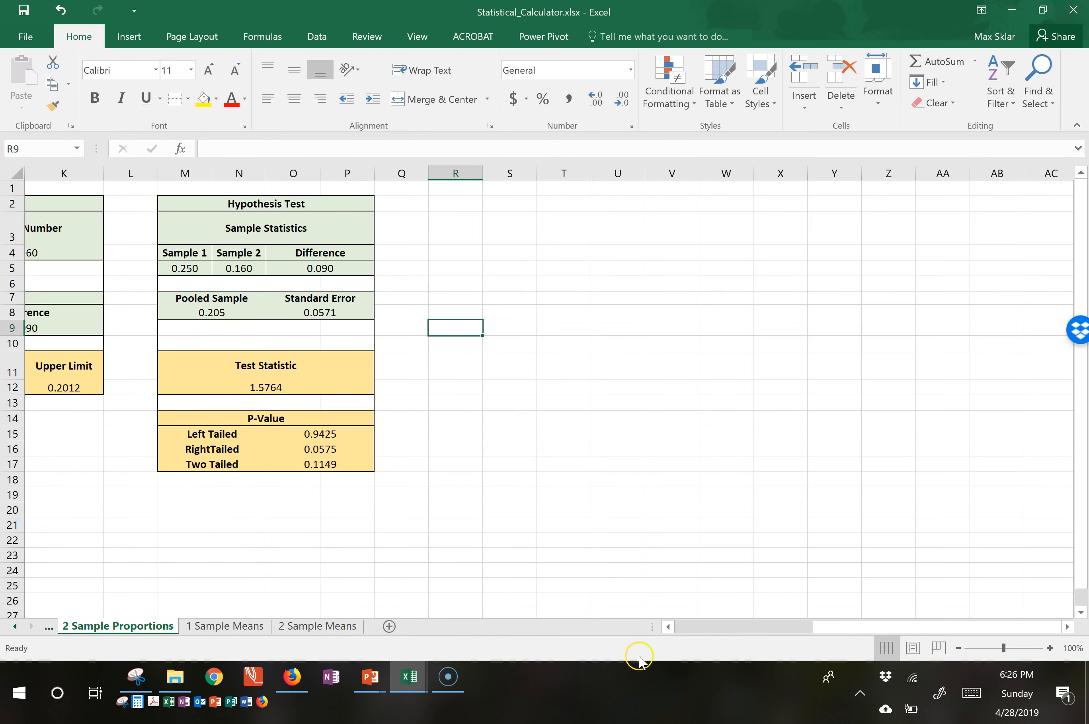
{"action": "left_click_drag", "start_coordinate": [819, 625], "coordinate": [700, 625]}
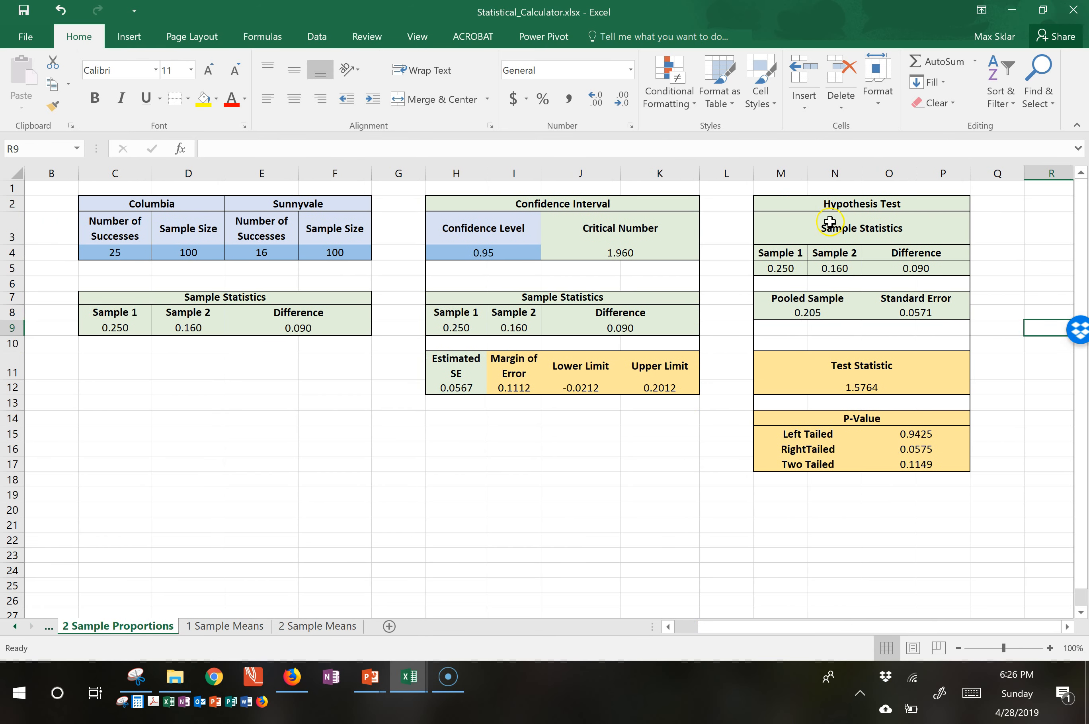
Examine the Hypothesis Test block's sample statistics, pooled sample, standard error, test statistic and P-values.
{"action": "left_click", "coordinate": [834, 211]}
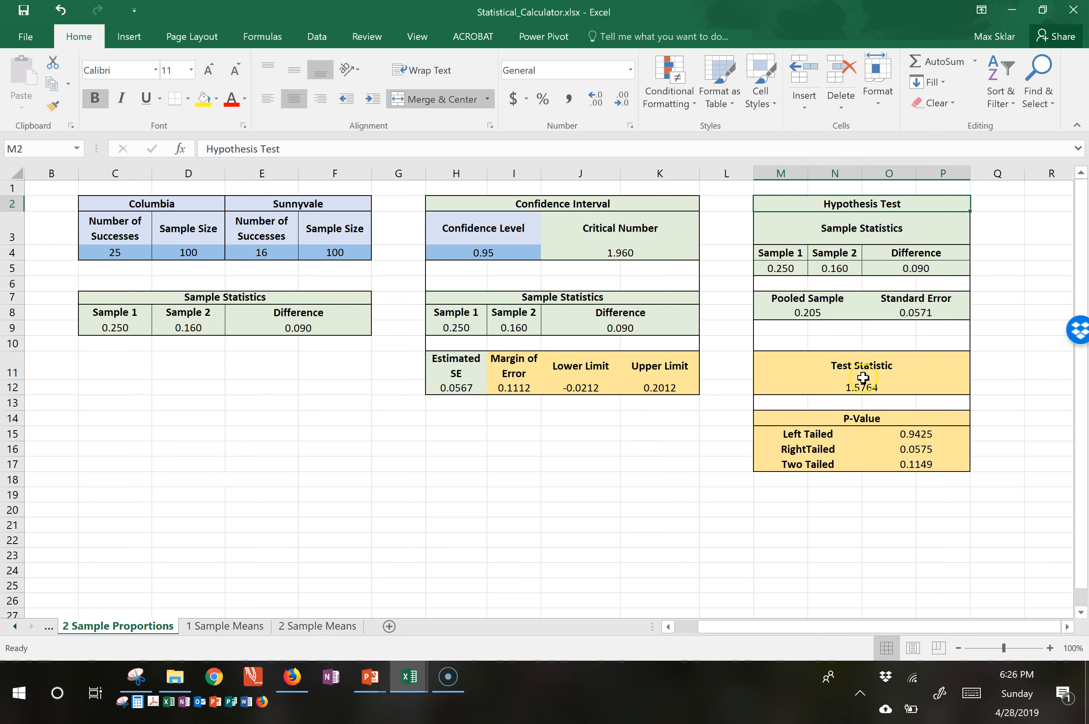
{"action": "left_click", "coordinate": [877, 274]}
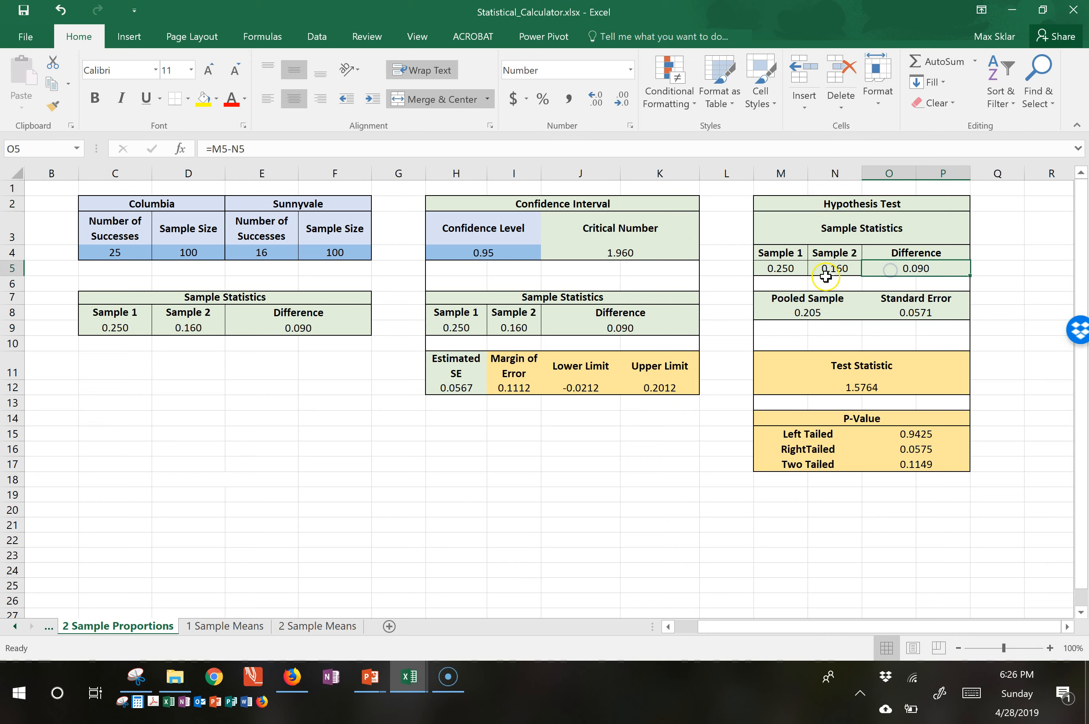
{"action": "left_click", "coordinate": [771, 268]}
{"action": "left_click", "coordinate": [830, 312]}
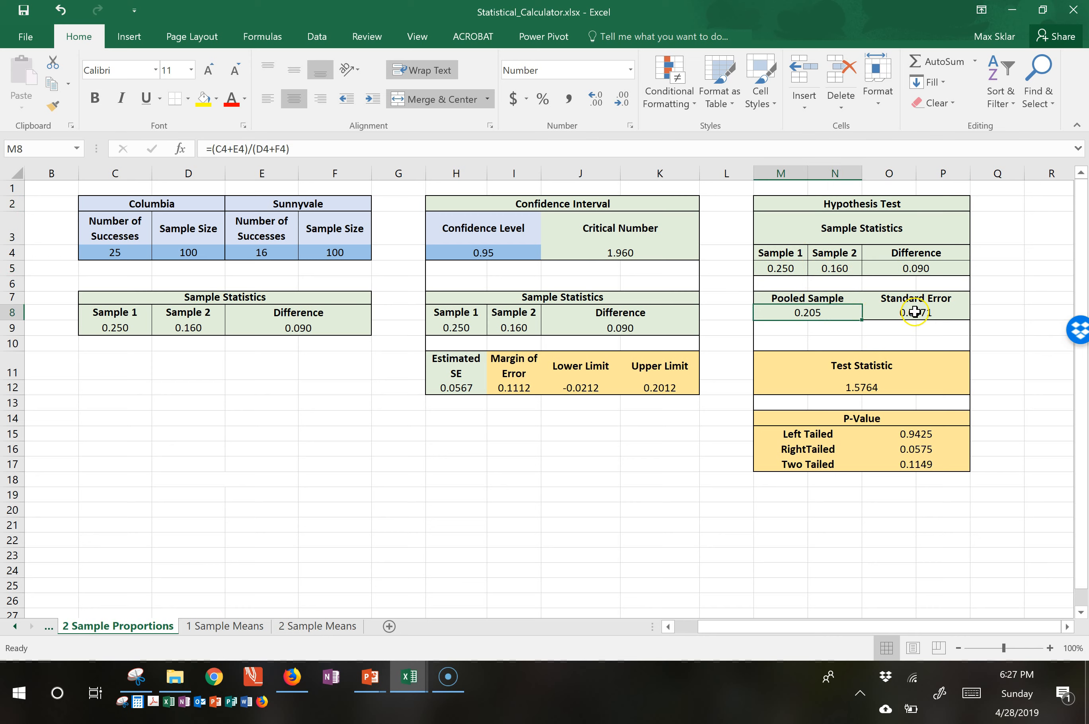
{"action": "left_click", "coordinate": [889, 312]}
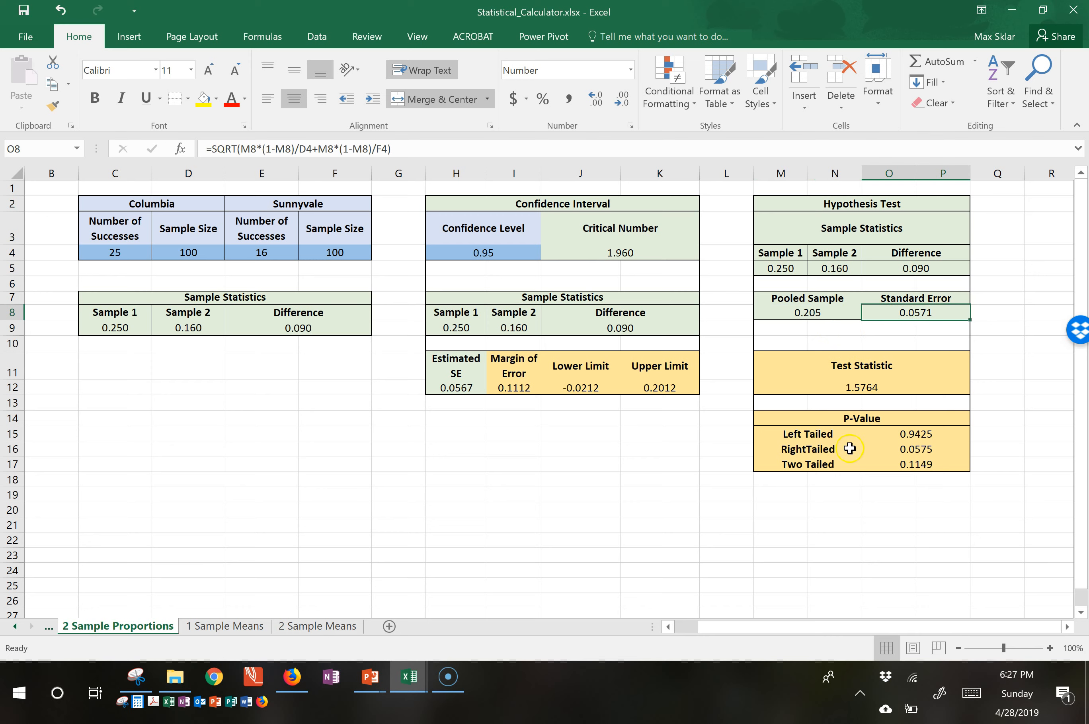
{"action": "left_click_drag", "start_coordinate": [903, 420], "coordinate": [905, 462]}
{"action": "left_click", "coordinate": [885, 504]}
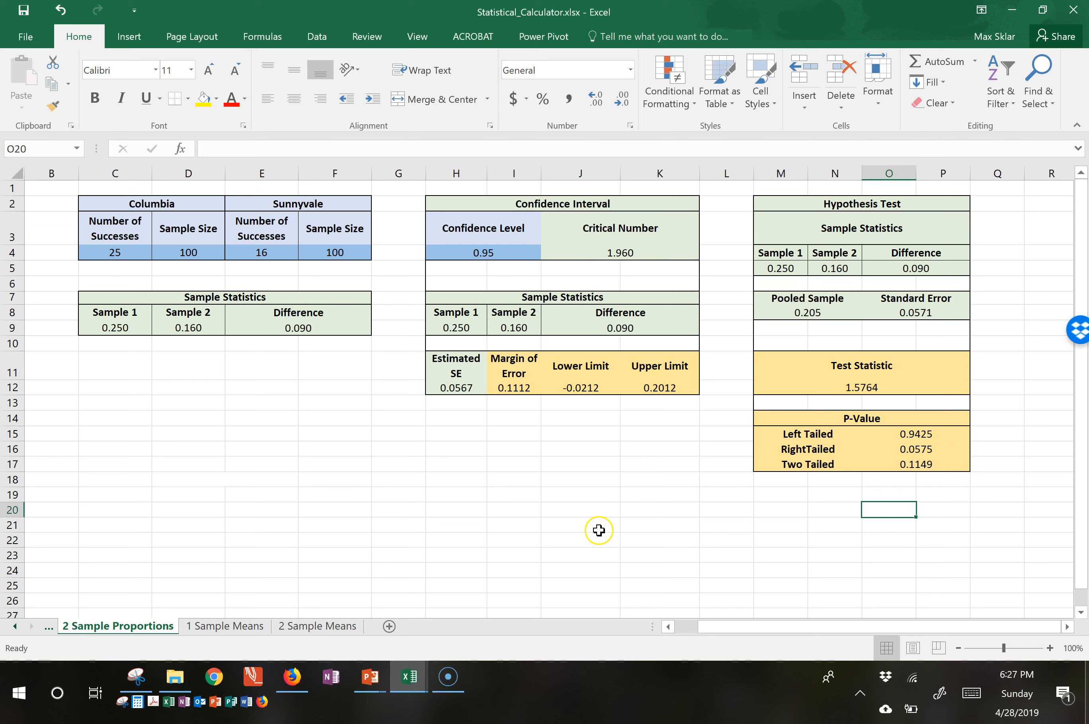
{"action": "left_click", "coordinate": [848, 388]}
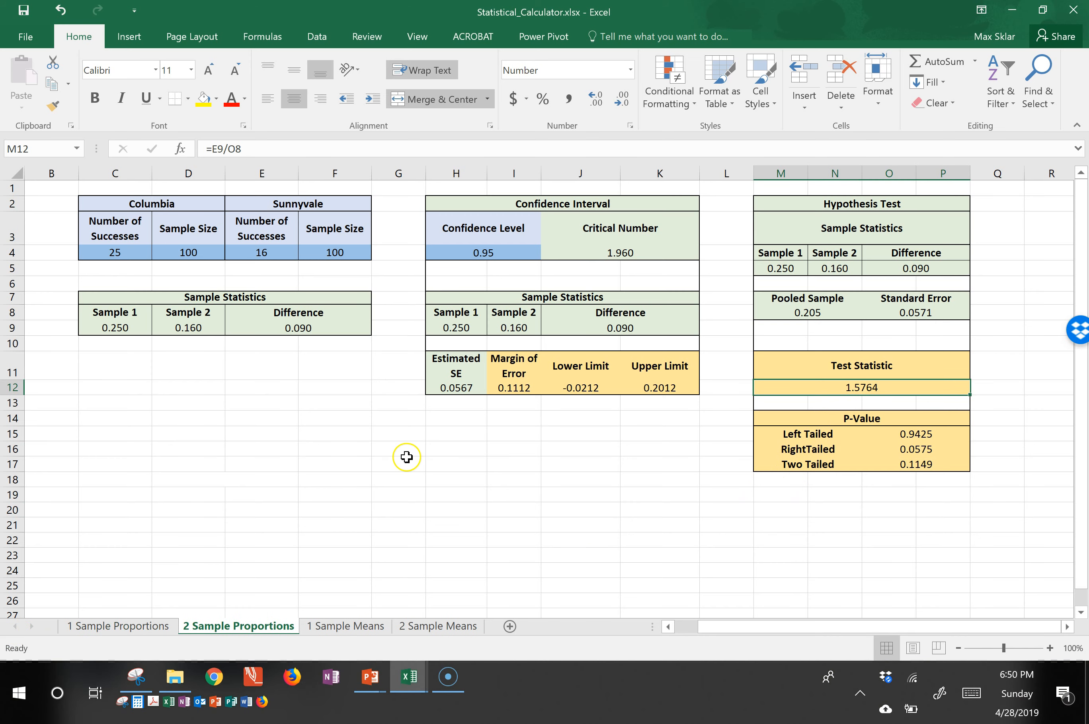
{"action": "left_click", "coordinate": [828, 448]}
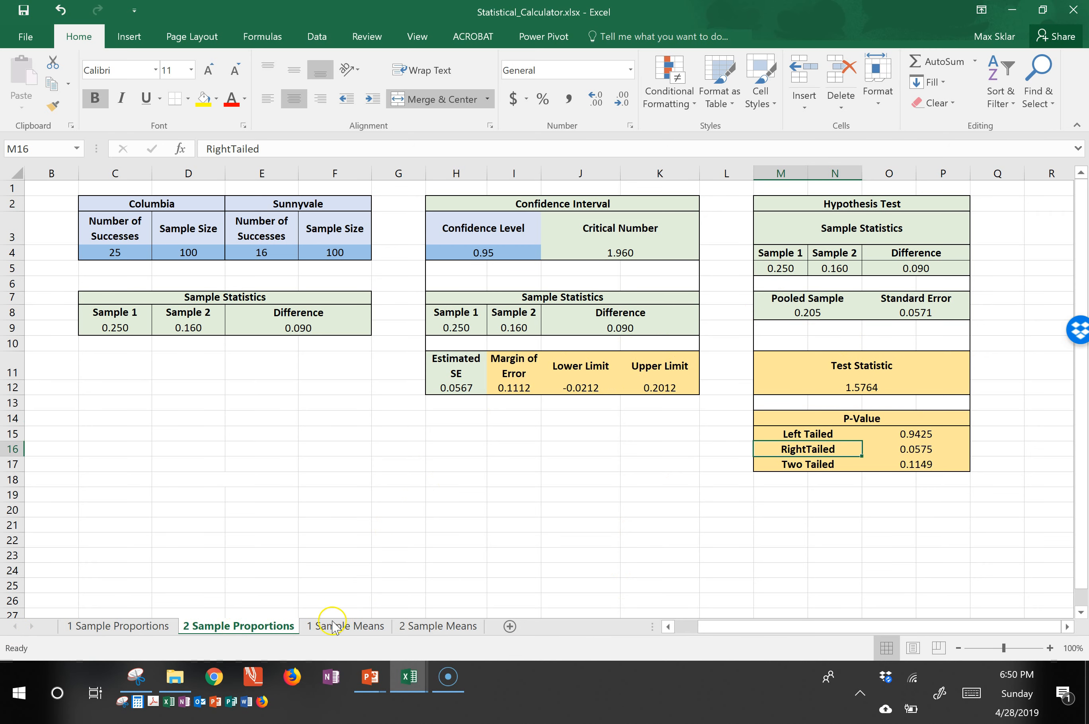
Look through the calculator's 1 Sample Proportions, 1 Sample Means and 2 Sample Means sheets.
{"action": "left_click", "coordinate": [124, 626]}
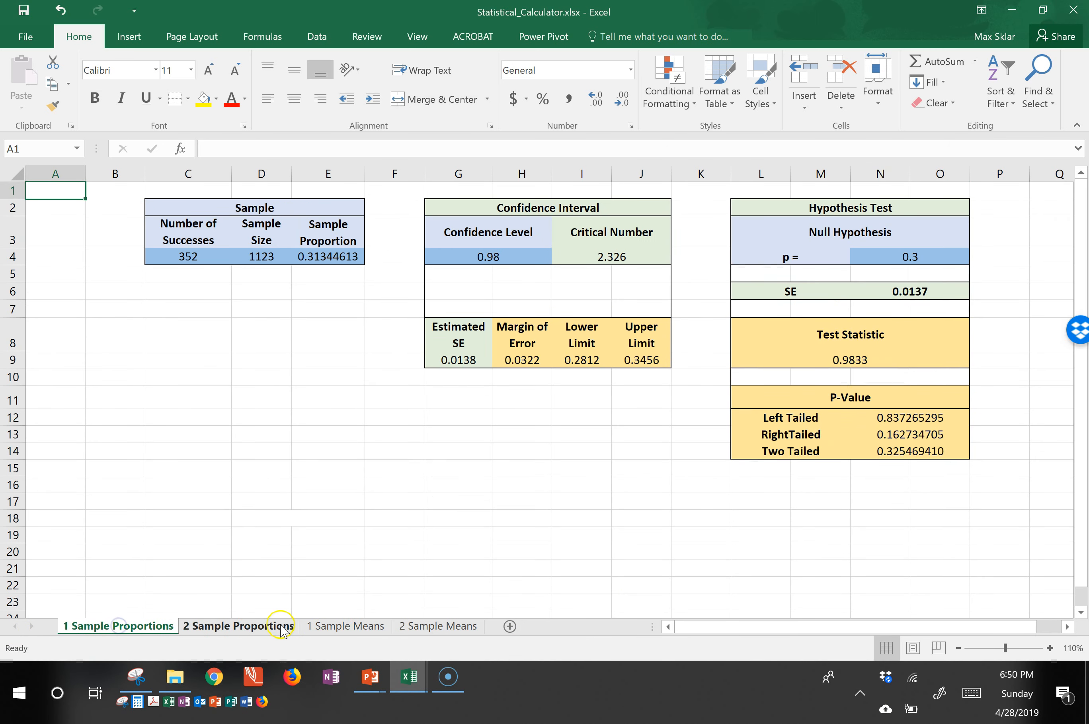
{"action": "left_click", "coordinate": [336, 627]}
{"action": "left_click", "coordinate": [391, 631]}
{"action": "left_click", "coordinate": [434, 628]}
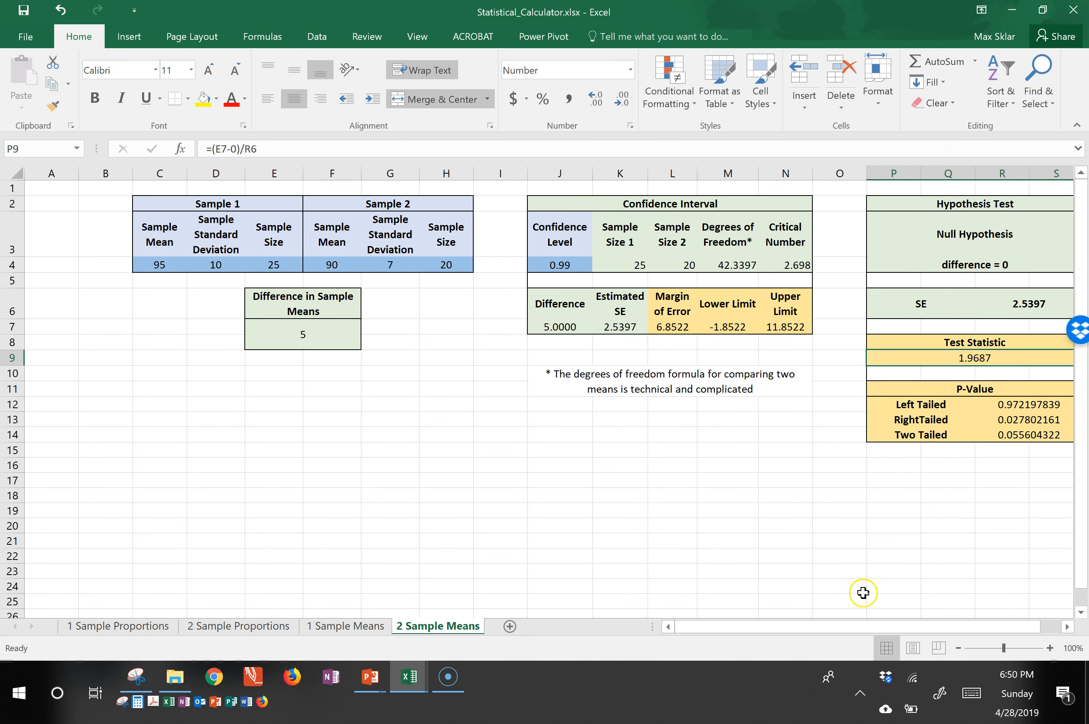
{"action": "left_click_drag", "start_coordinate": [893, 626], "coordinate": [914, 625]}
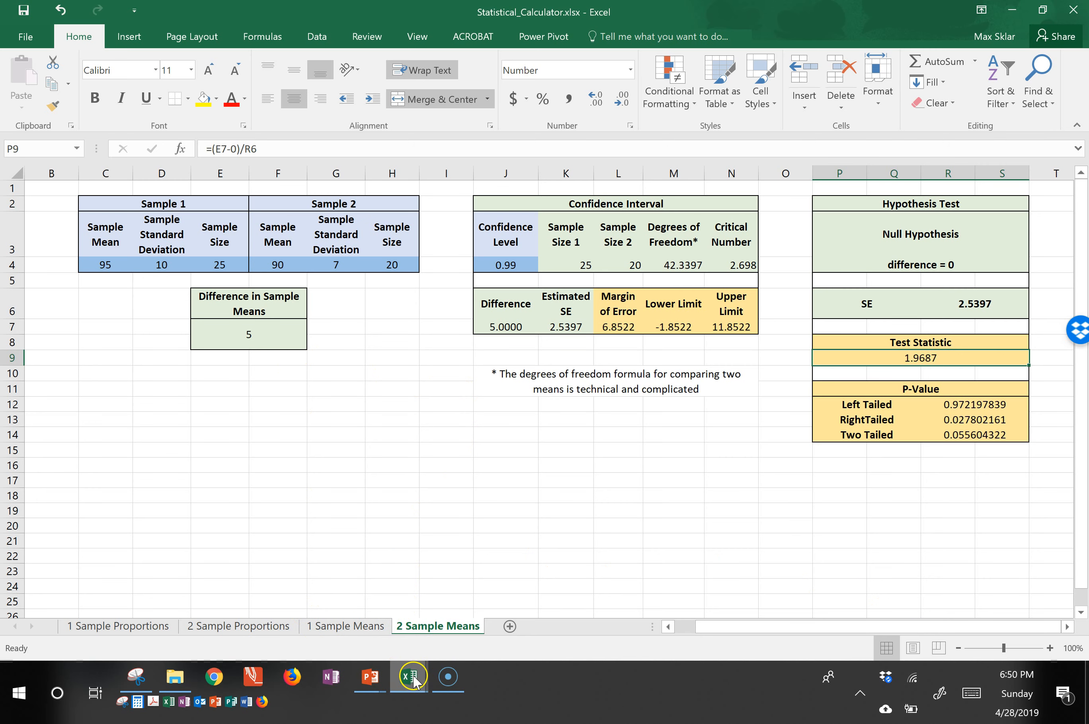
Switch to the running PowerPoint slide show with the In This Video slide.
{"action": "mouse_move", "coordinate": [371, 676]}
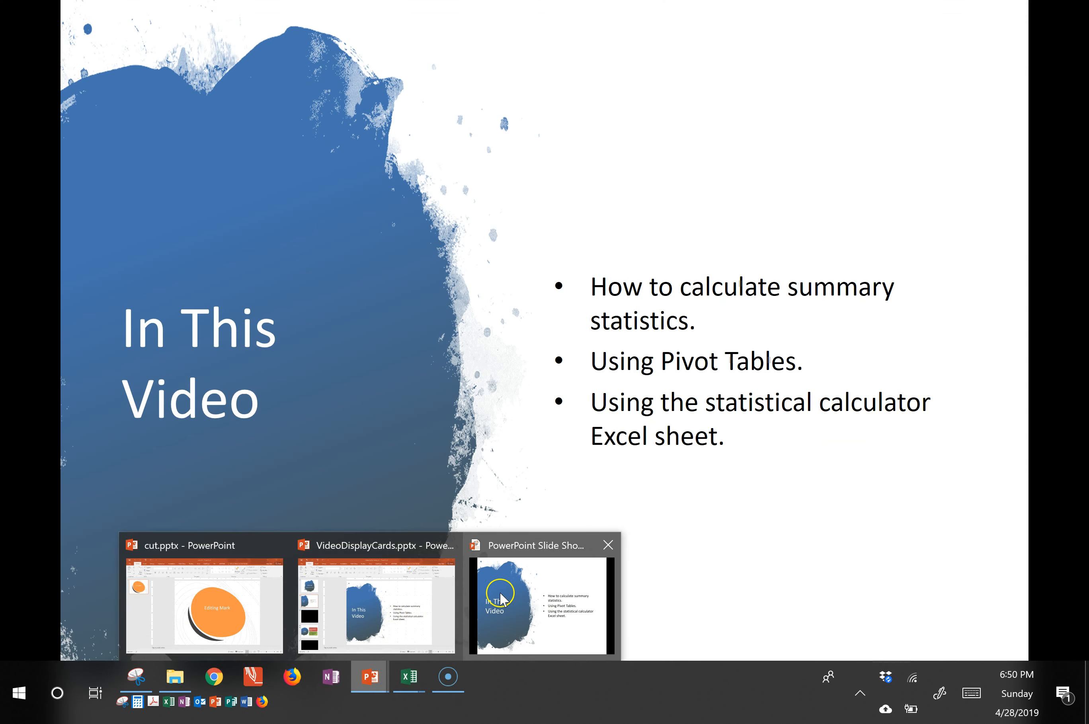
{"action": "left_click", "coordinate": [502, 599]}
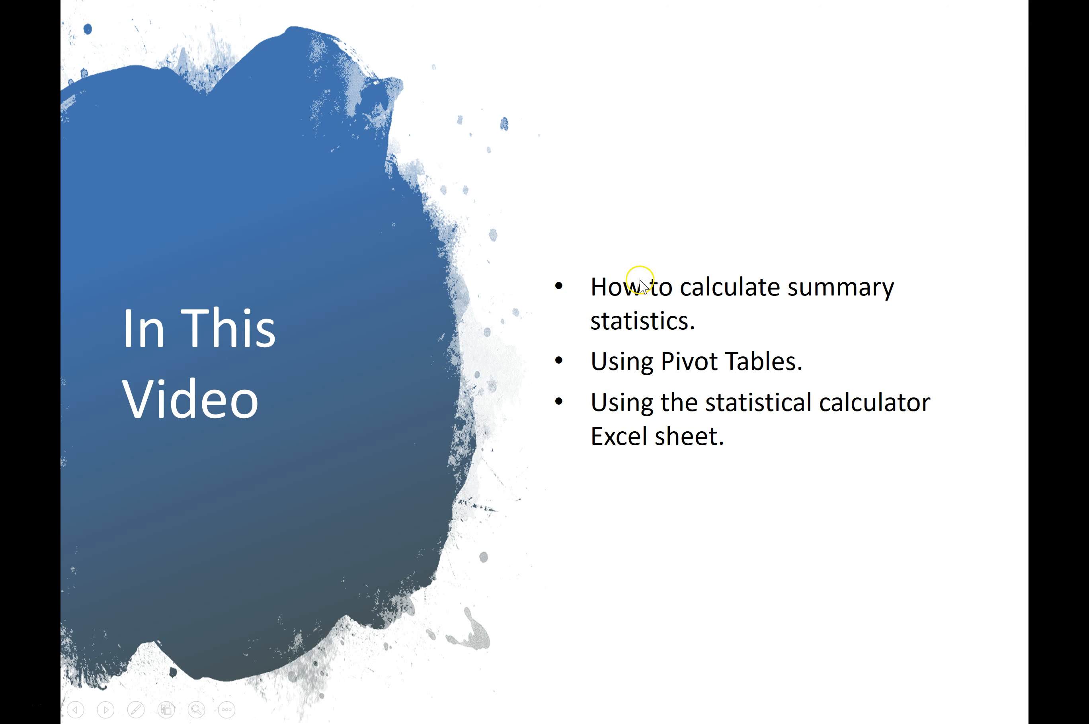